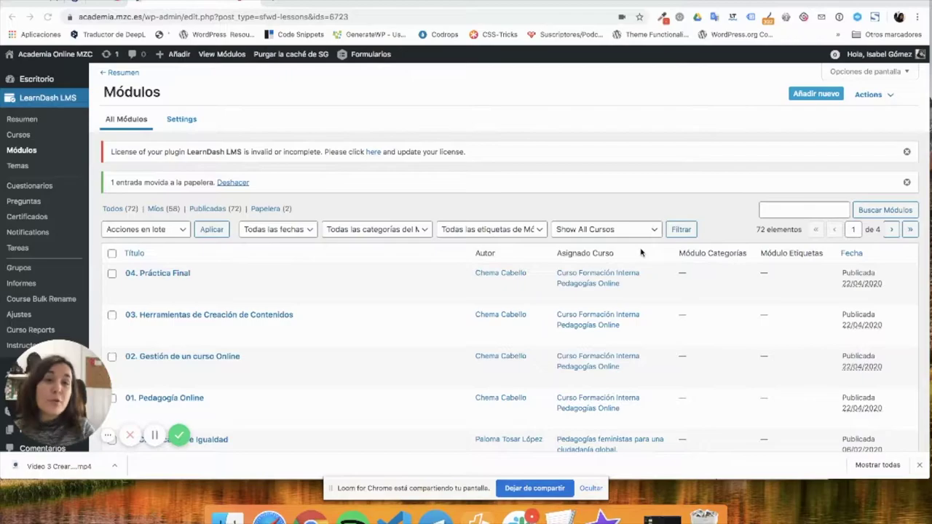
# Open the public page of the course "Pedagogías feministas para una ciudadanía global" from the academy's home page
pyautogui.doubleClick(727, 252)
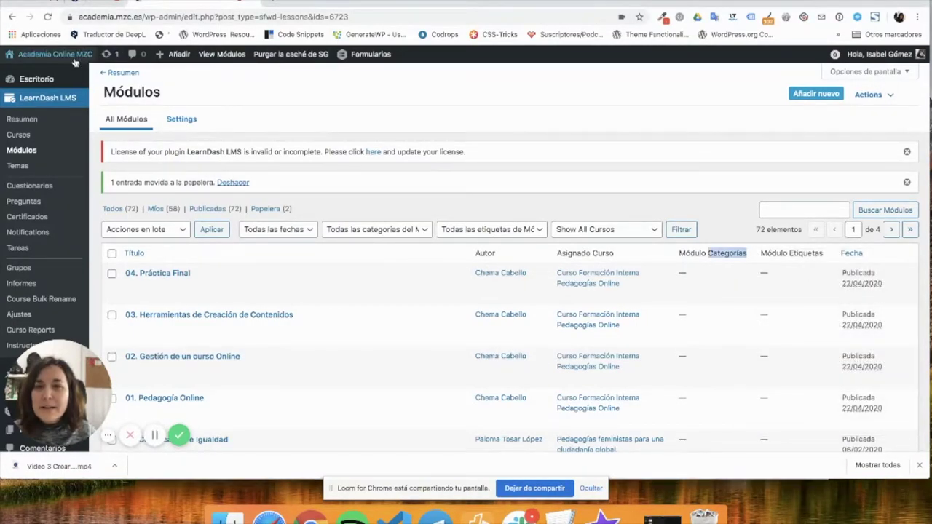
pyautogui.click(351, 7)
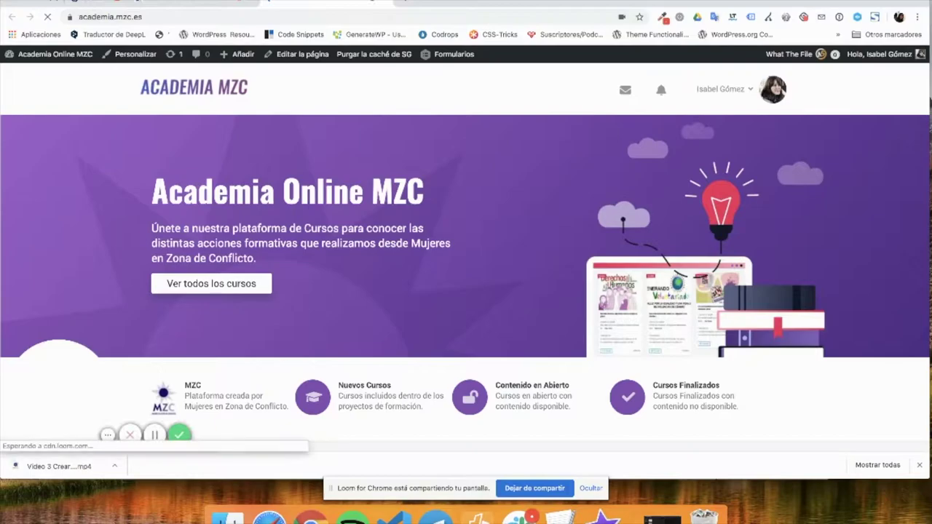
pyautogui.scroll(-8, 322, 258)
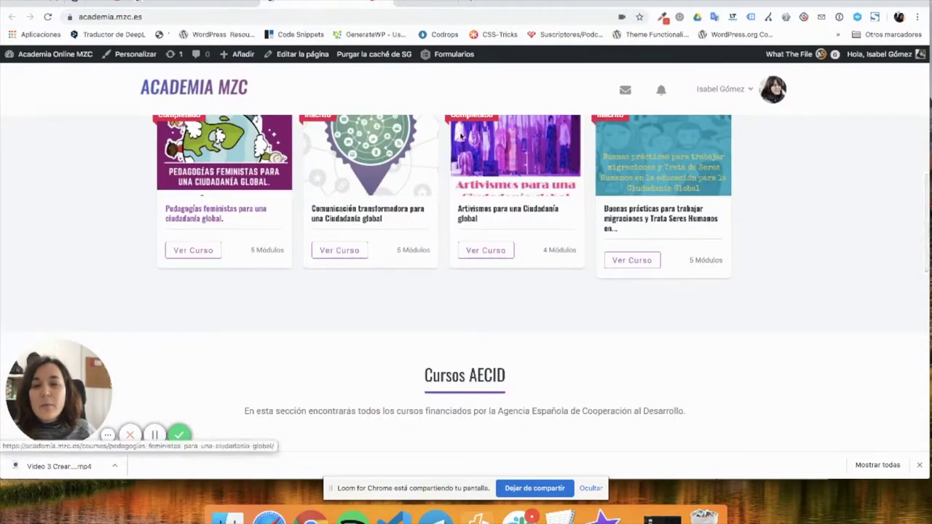
pyautogui.click(205, 217)
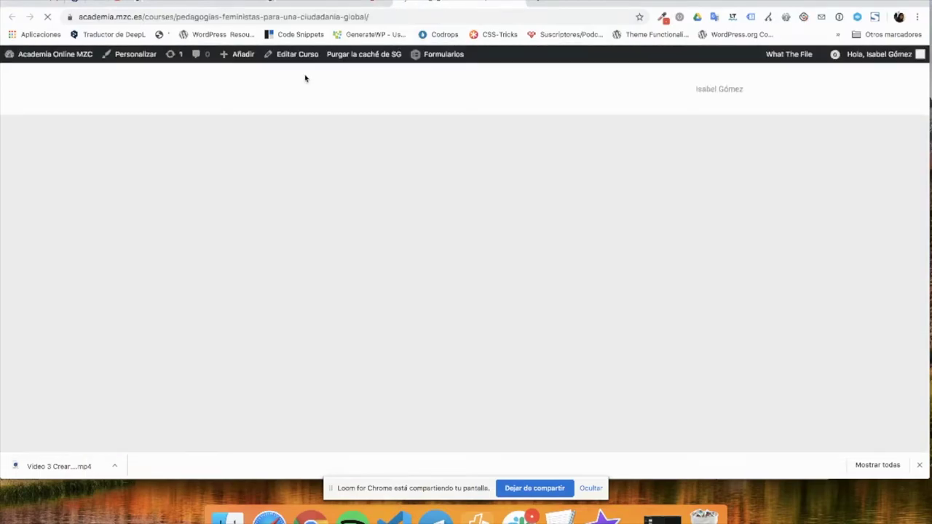
# Examine the course page's presentation, objectives, contents, dates and list of modules
pyautogui.scroll(-5, 327, 220)
pyautogui.scroll(-2, 327, 224)
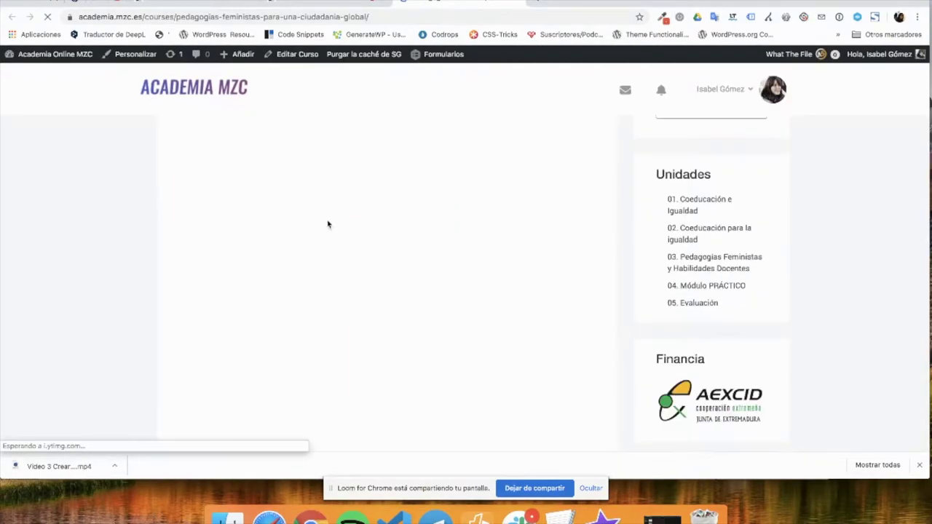
pyautogui.scroll(4, 328, 225)
pyautogui.scroll(-2, 328, 224)
pyautogui.scroll(-3, 327, 224)
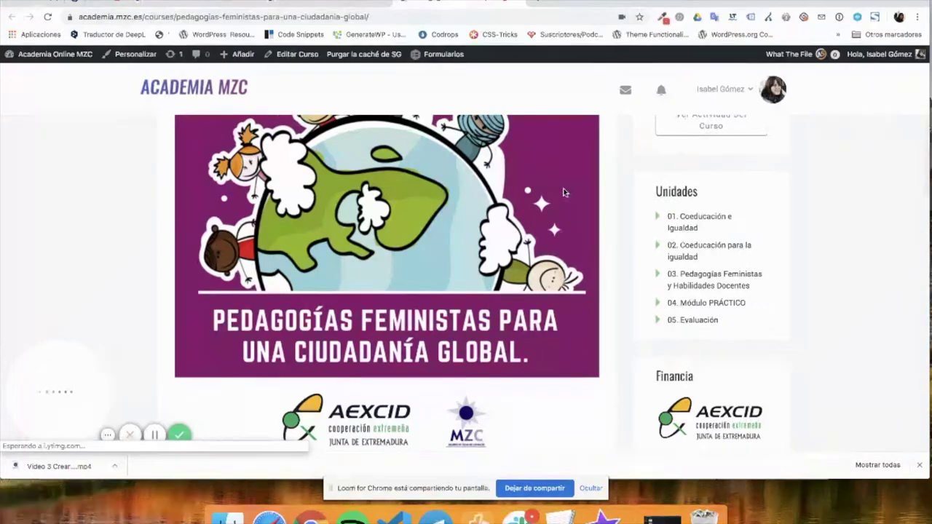
pyautogui.scroll(7, 326, 250)
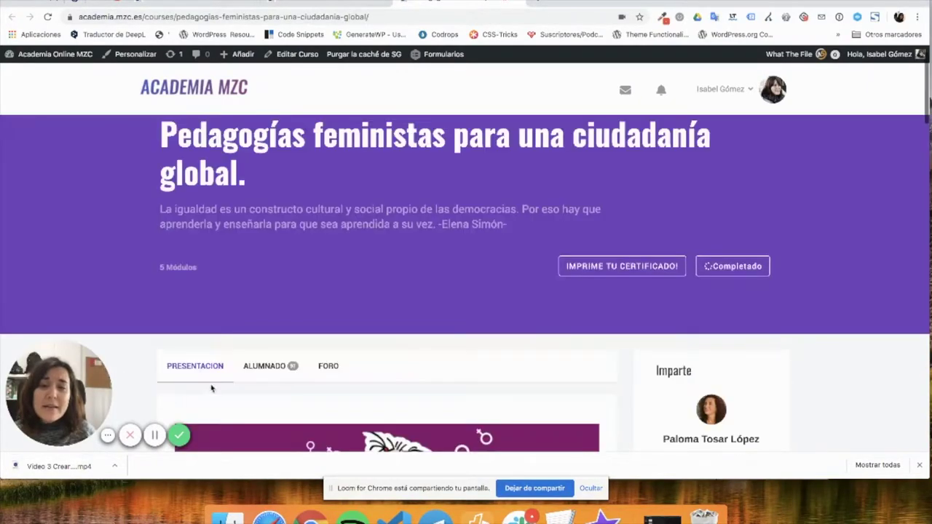
pyautogui.scroll(-5, 211, 386)
pyautogui.scroll(-8, 229, 379)
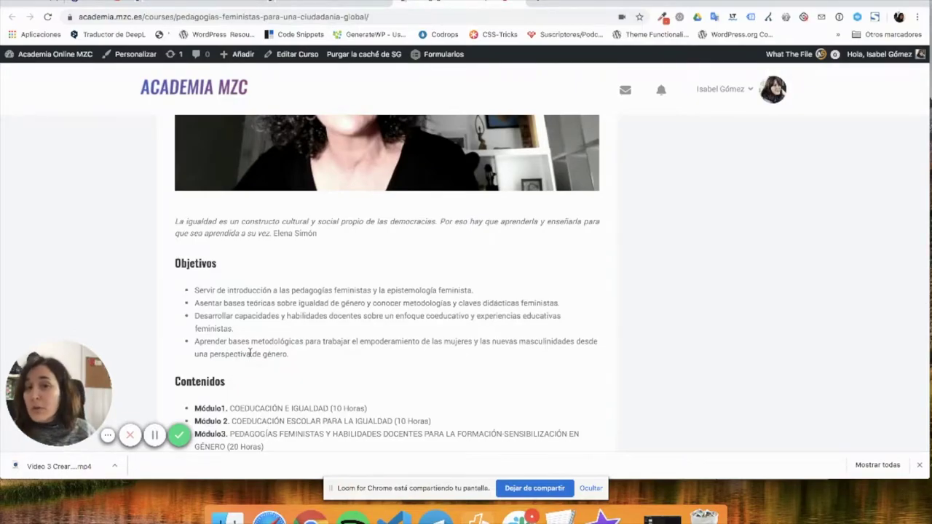
pyautogui.scroll(2, 251, 354)
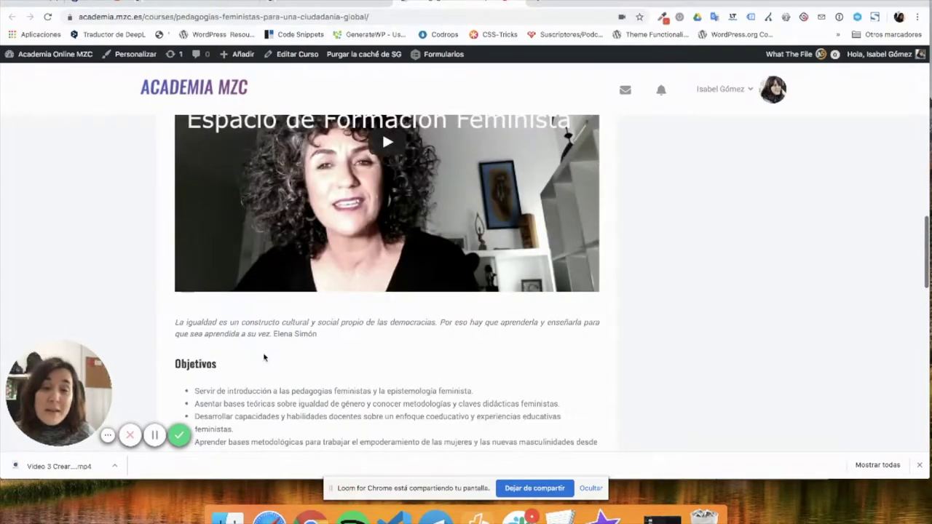
pyautogui.scroll(-3, 264, 352)
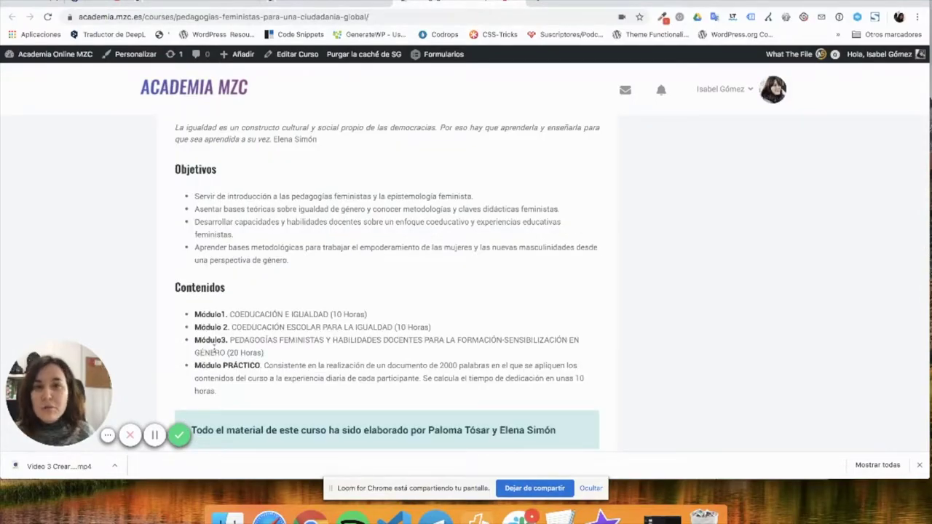
pyautogui.scroll(-6, 217, 349)
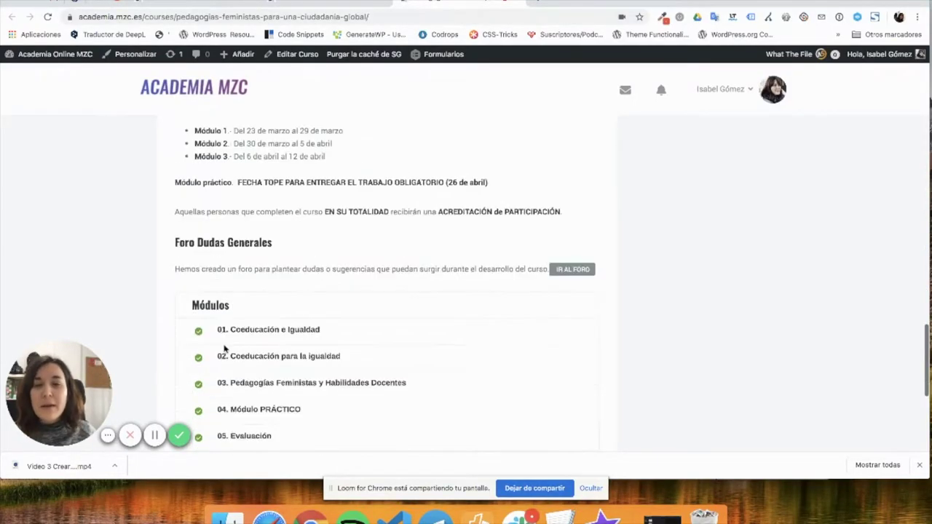
pyautogui.scroll(-1, 156, 307)
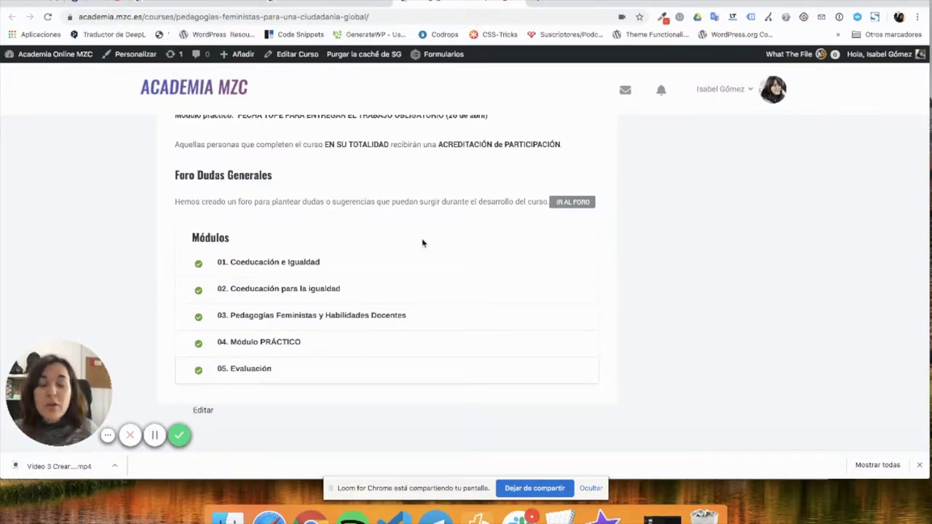
# Return to the LearnDash administration and view the course list, followed by the module list
pyautogui.click(328, 3)
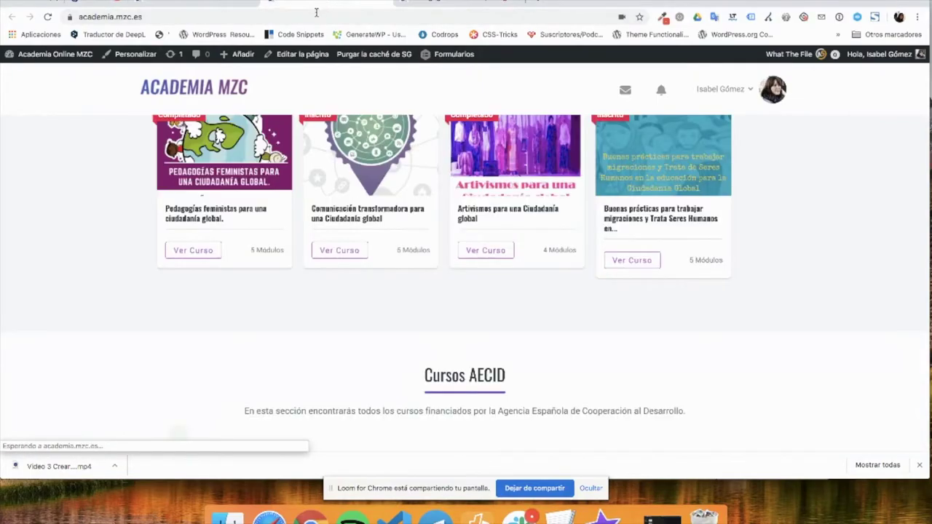
pyautogui.click(316, 4)
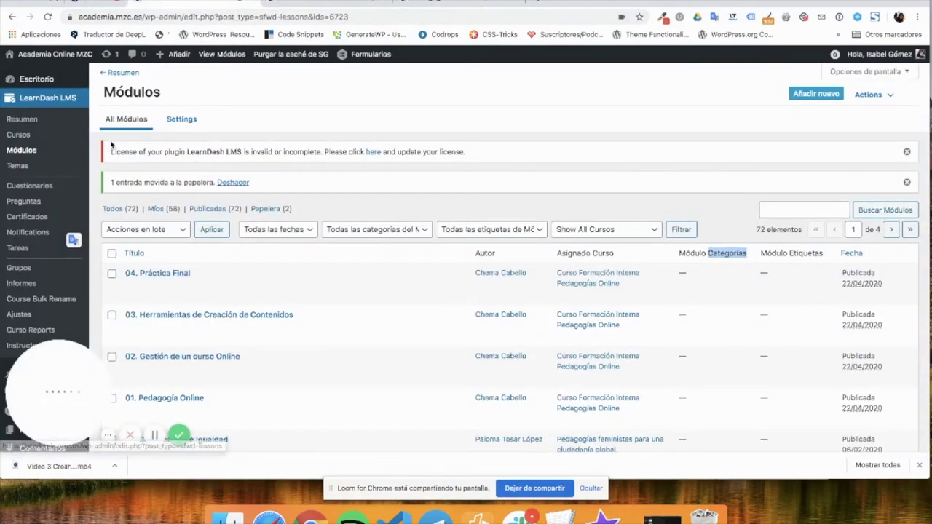
pyautogui.click(20, 136)
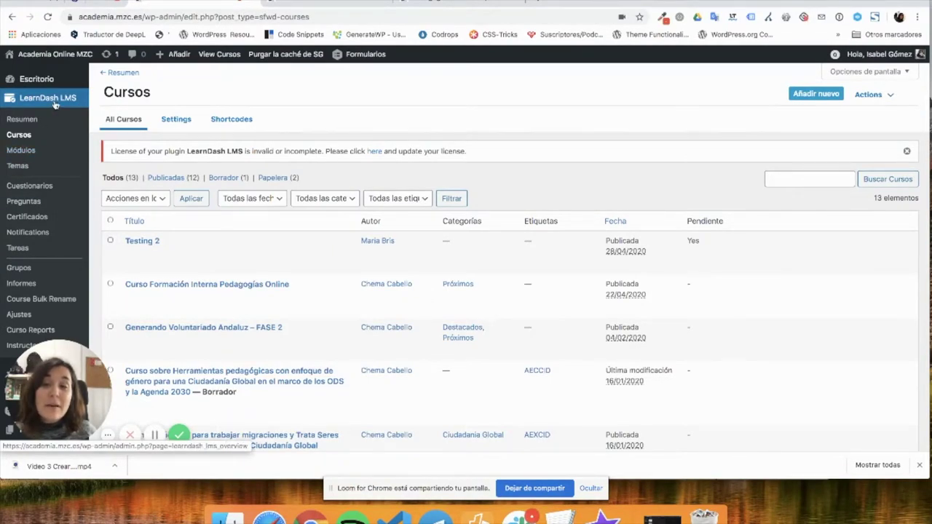
pyautogui.click(24, 150)
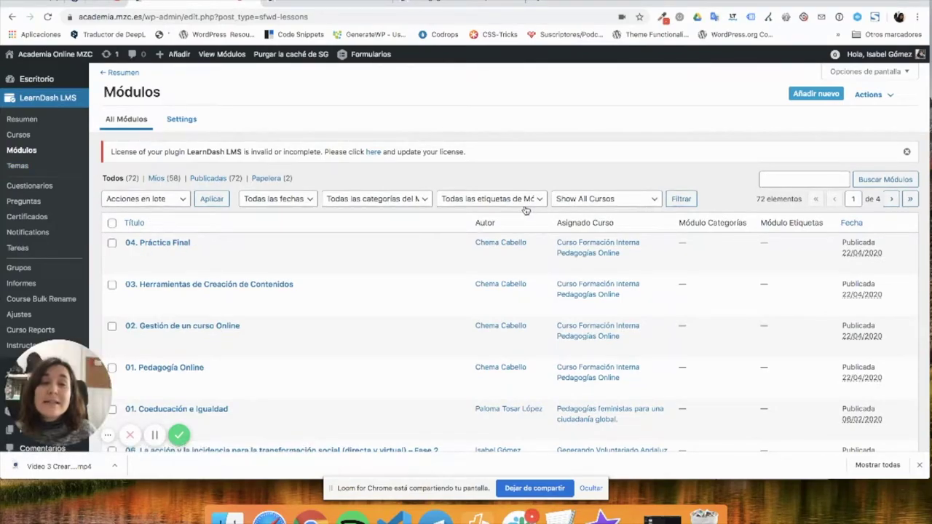
# Look through the modules and filter them by the course "Pedagogías feministas para una ciudadanía global"
pyautogui.scroll(-6, 360, 328)
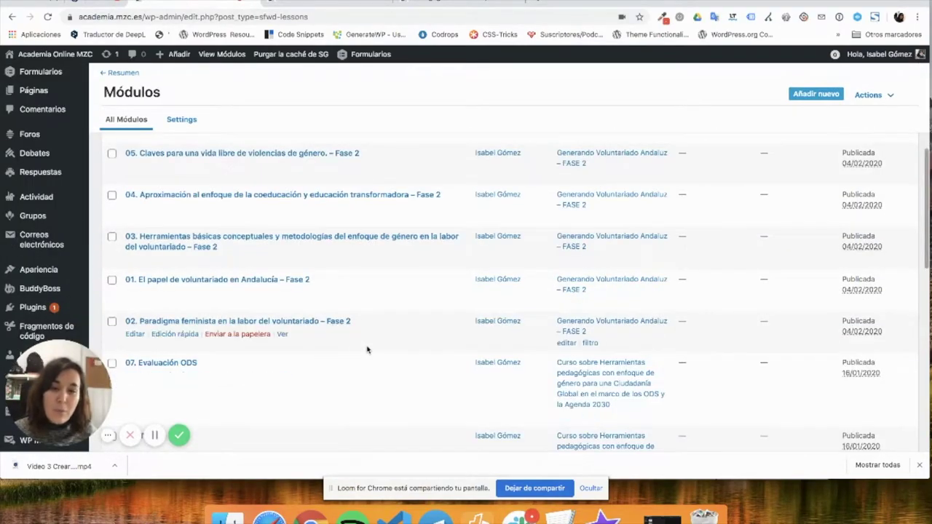
pyautogui.scroll(-5, 366, 346)
pyautogui.scroll(15, 370, 332)
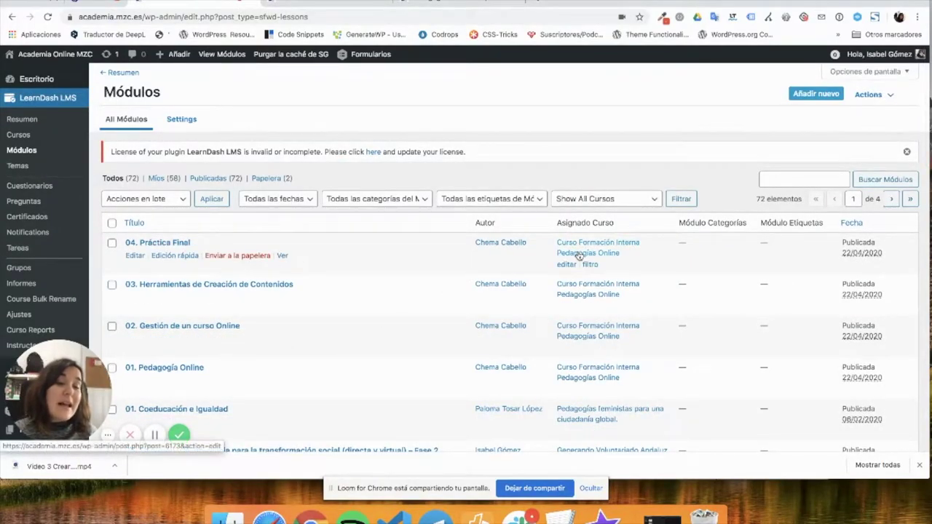
pyautogui.click(573, 199)
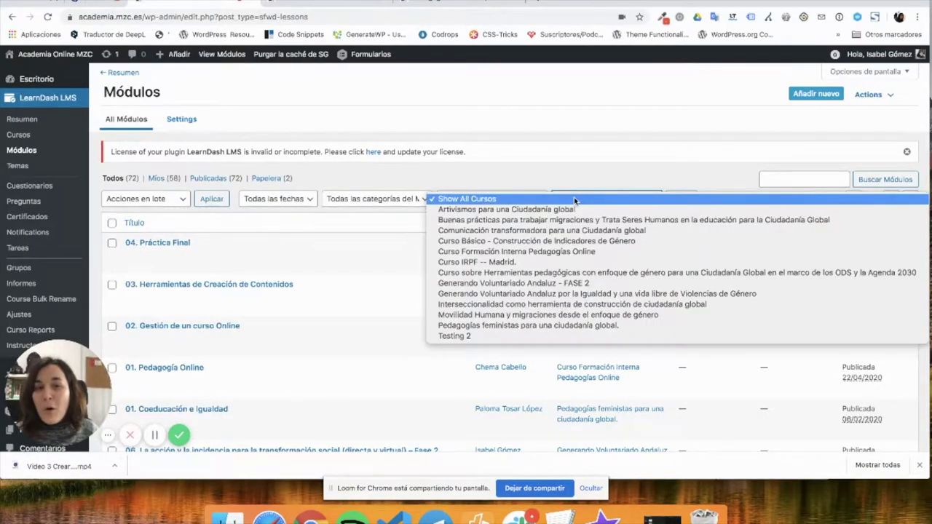
pyautogui.press('Escape')
pyautogui.click(552, 323)
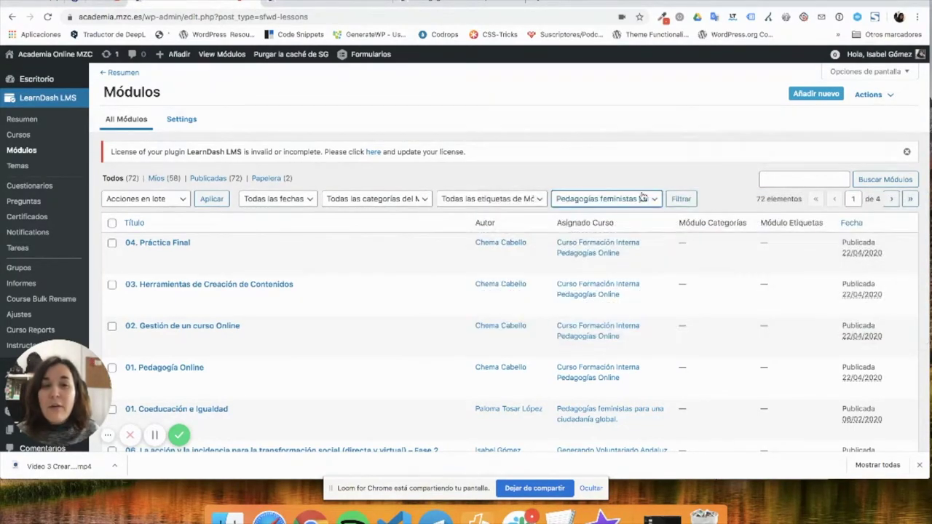
pyautogui.click(682, 204)
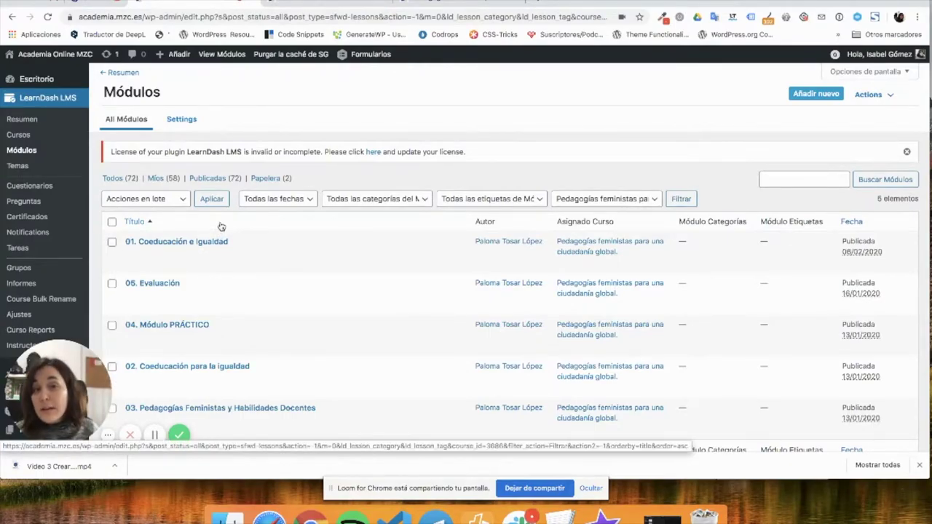
# Check the module list on the public course page and create a new module in the administration
pyautogui.click(440, 3)
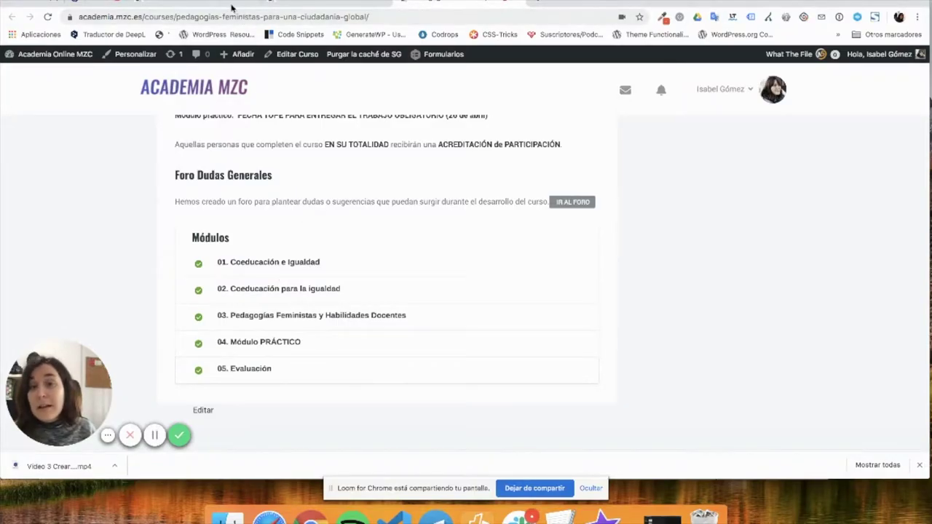
pyautogui.click(232, 3)
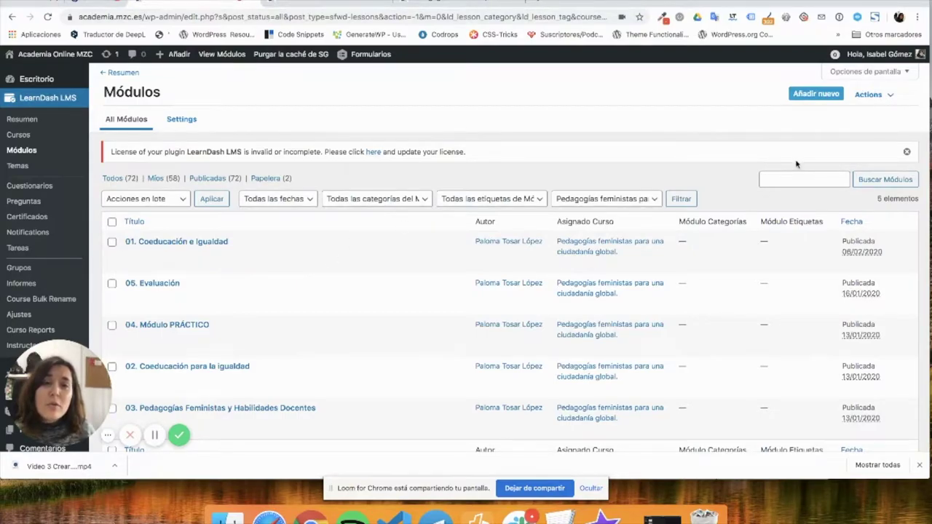
pyautogui.click(807, 95)
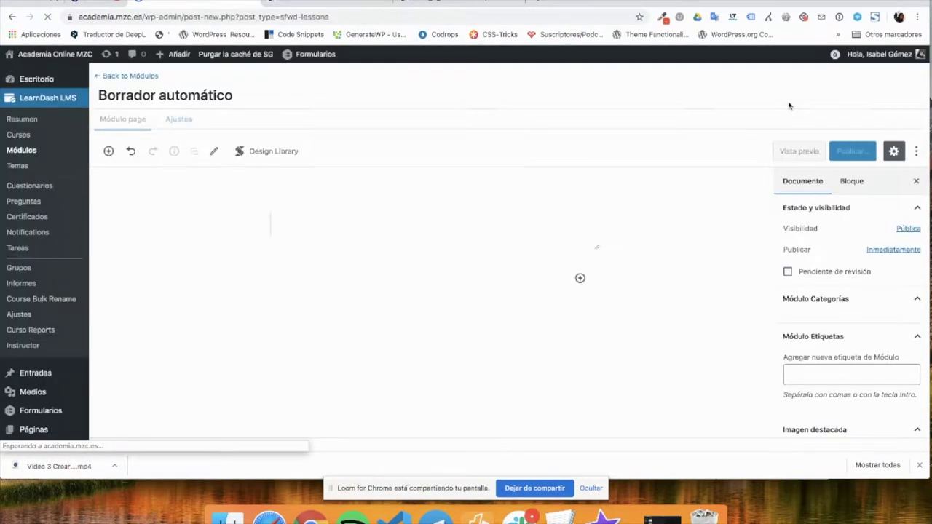
# Title the new module "01. Testeando", following the numbering on the public course page, and begin its content paragraph
pyautogui.click(413, 1)
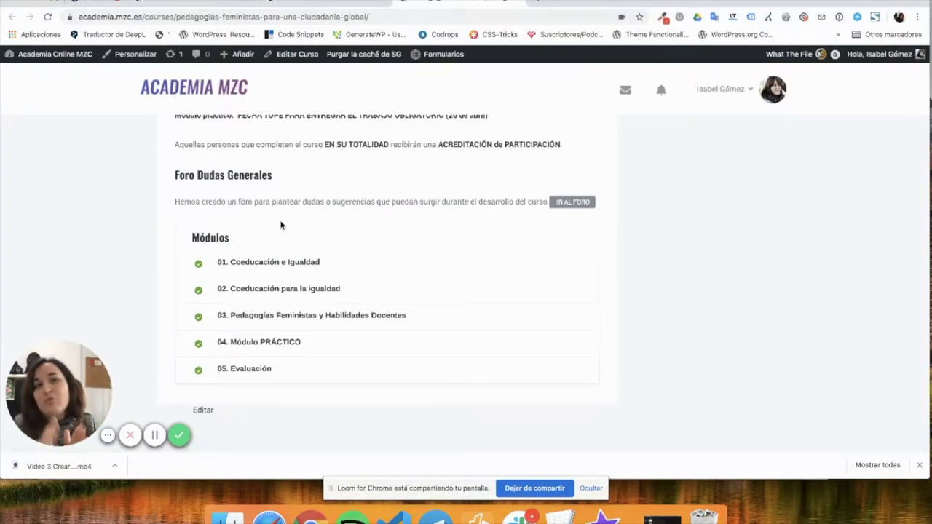
pyautogui.click(244, 5)
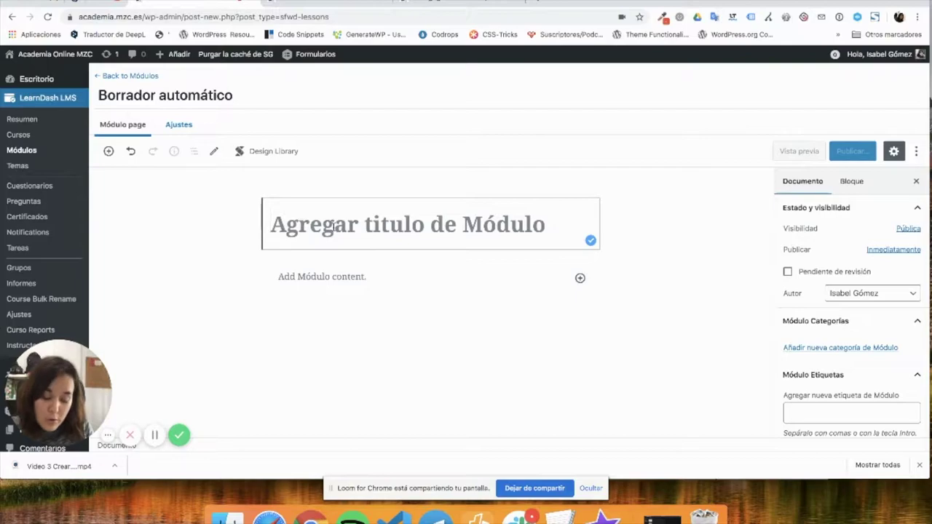
pyautogui.write('01')
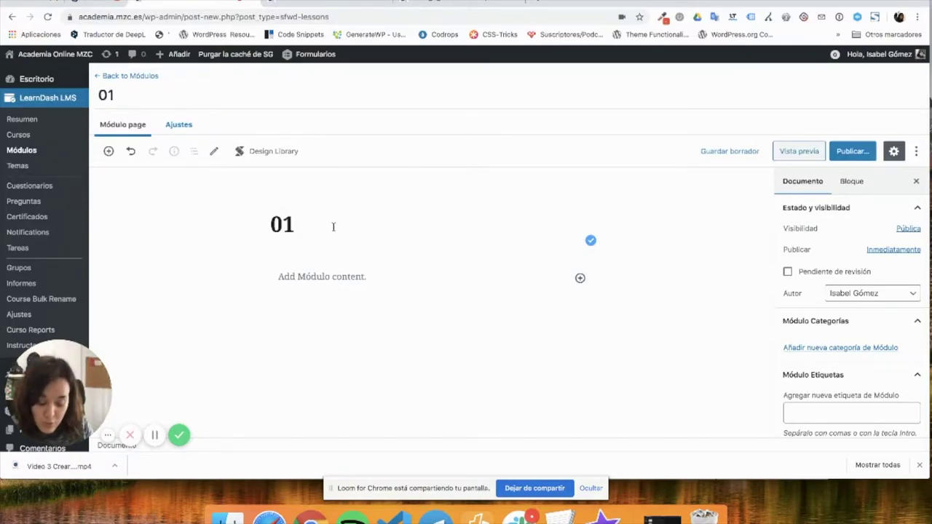
pyautogui.write('.')
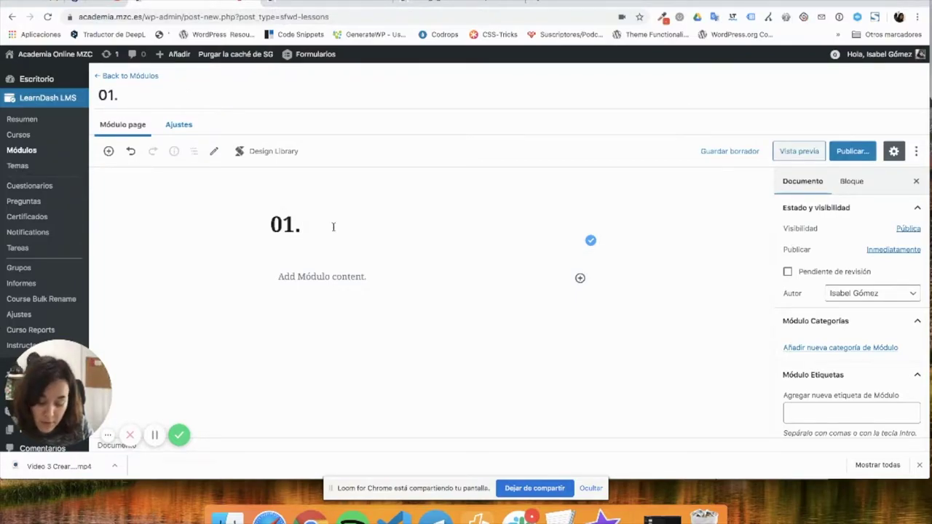
pyautogui.write(' Titulo')
pyautogui.press('BackSpace')
pyautogui.press('BackSpace')
pyautogui.press('BackSpace')
pyautogui.press('BackSpace')
pyautogui.press('BackSpace')
pyautogui.write('est')
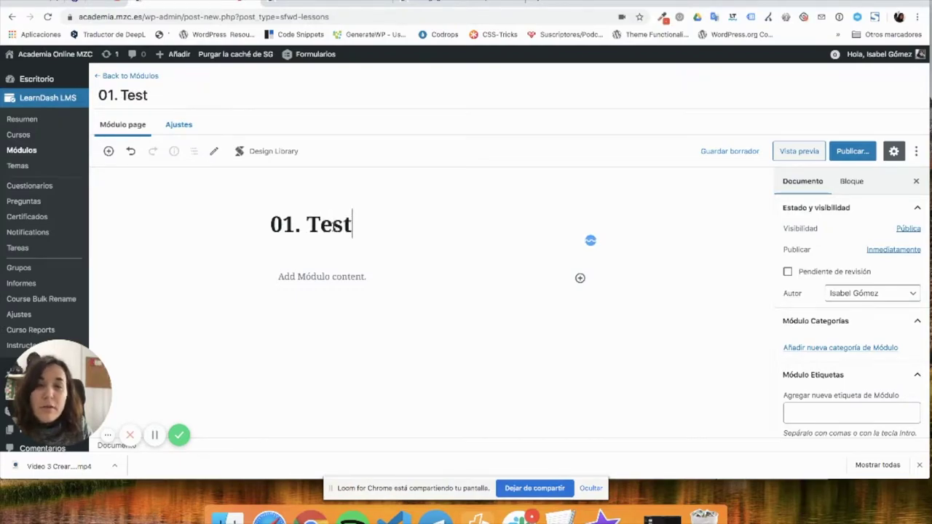
pyautogui.write('eando')
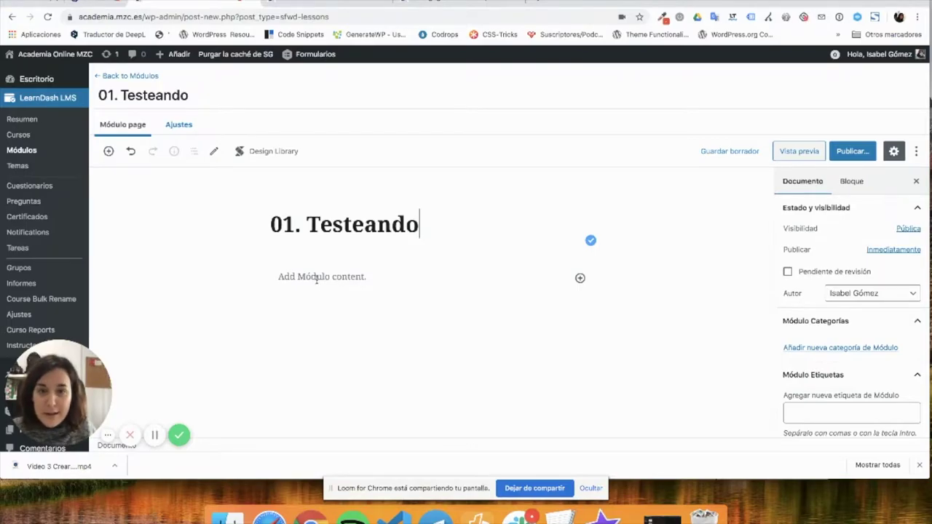
pyautogui.click(317, 277)
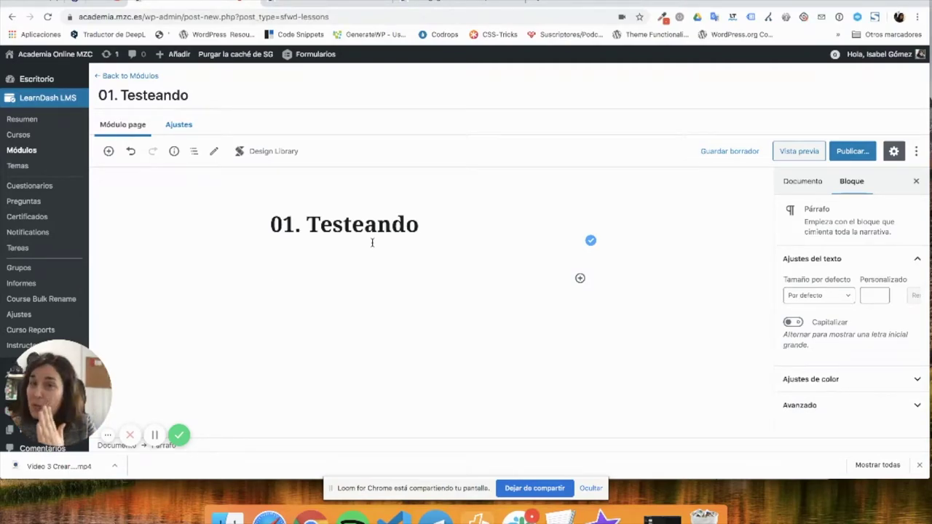
# Open the public page of the module "01. Coeducación e Igualdad" and examine its section heading and reading materials
pyautogui.click(458, 4)
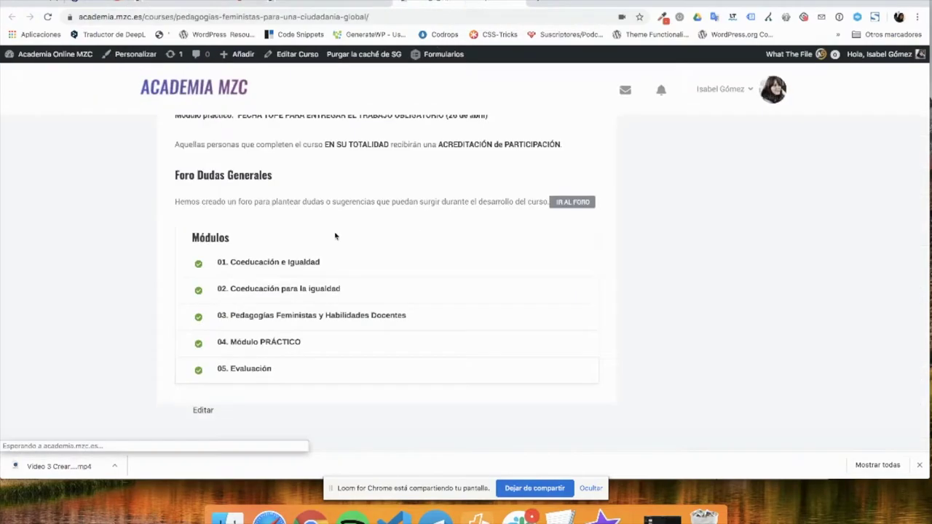
pyautogui.scroll(1, 320, 299)
pyautogui.click(308, 277)
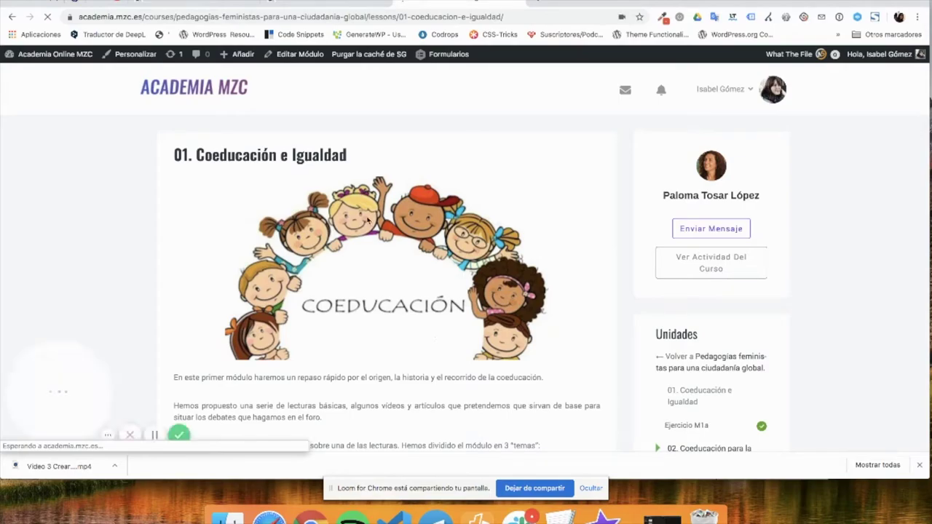
pyautogui.scroll(-5, 360, 350)
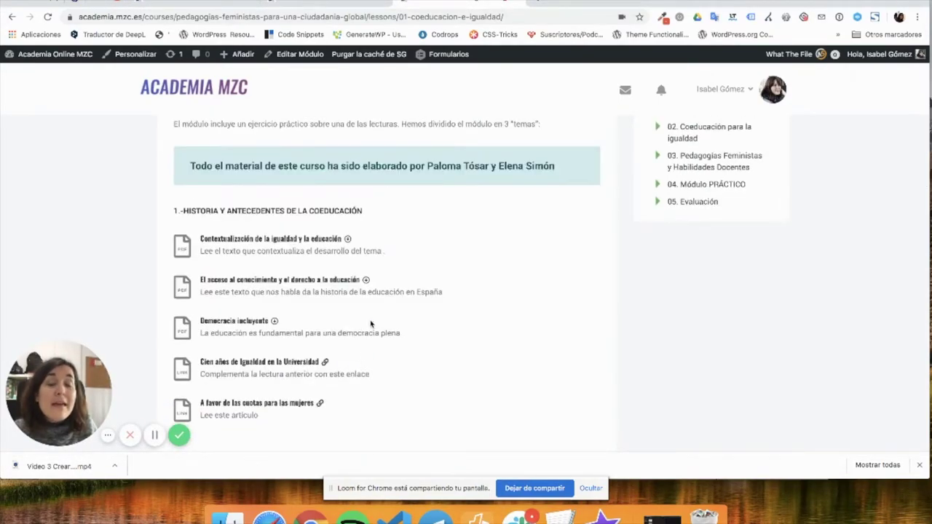
pyautogui.moveTo(184, 211); pyautogui.dragTo(363, 209)
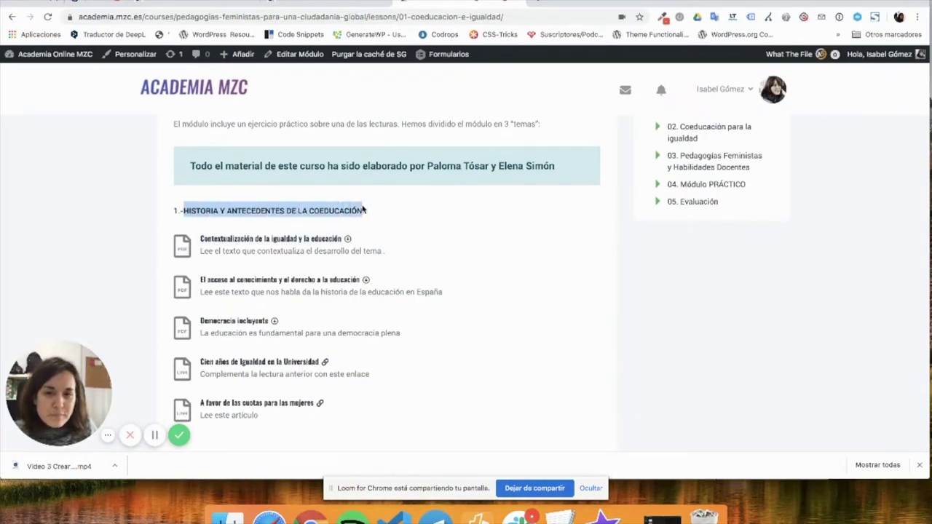
# Examine the PDF and link reading materials under "1.-Historia y antecedentes de la coeducación" on the public module page
pyautogui.click(388, 162)
pyautogui.moveTo(374, 209); pyautogui.dragTo(180, 212)
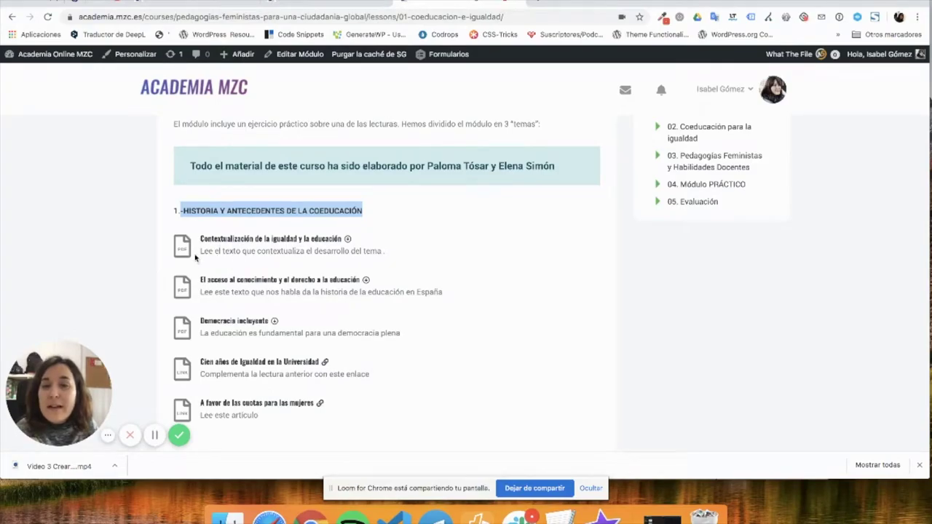
pyautogui.tripleClick(183, 249)
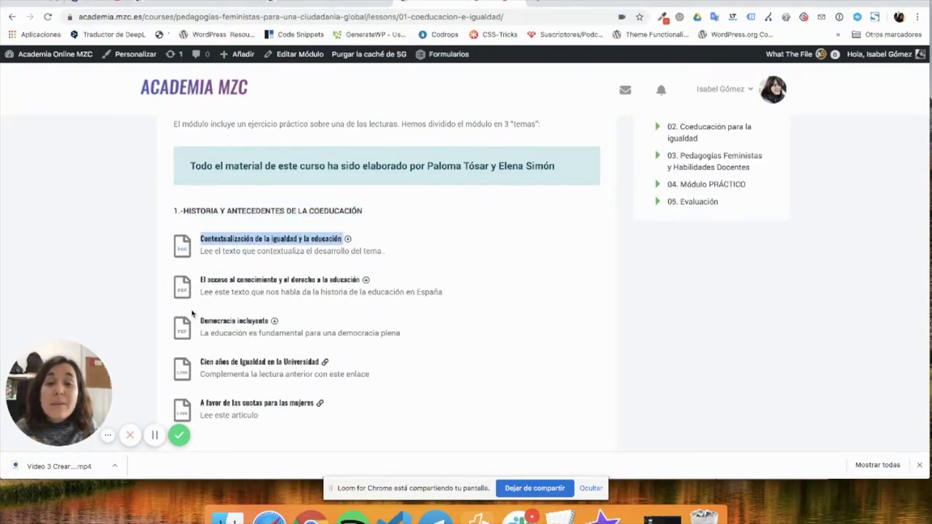
pyautogui.scroll(-1, 210, 313)
pyautogui.scroll(-4, 211, 313)
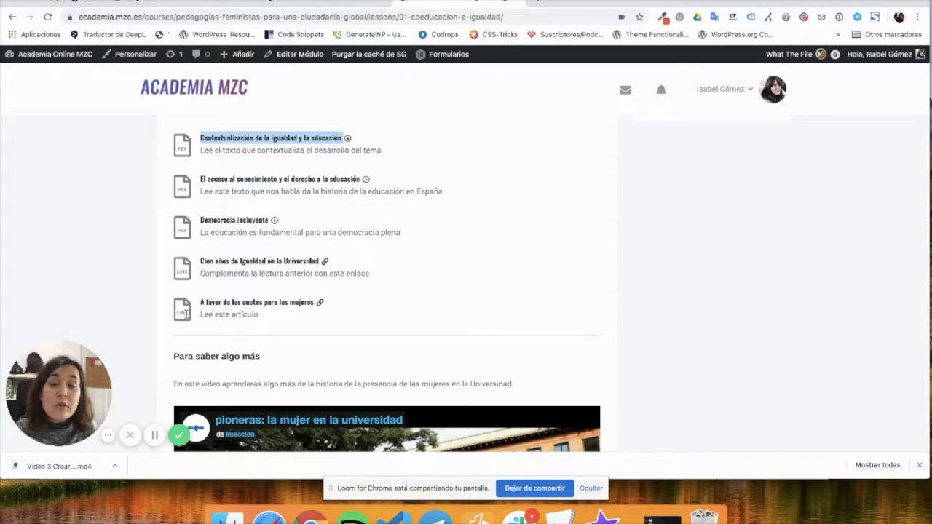
pyautogui.tripleClick(174, 313)
pyautogui.click(173, 313)
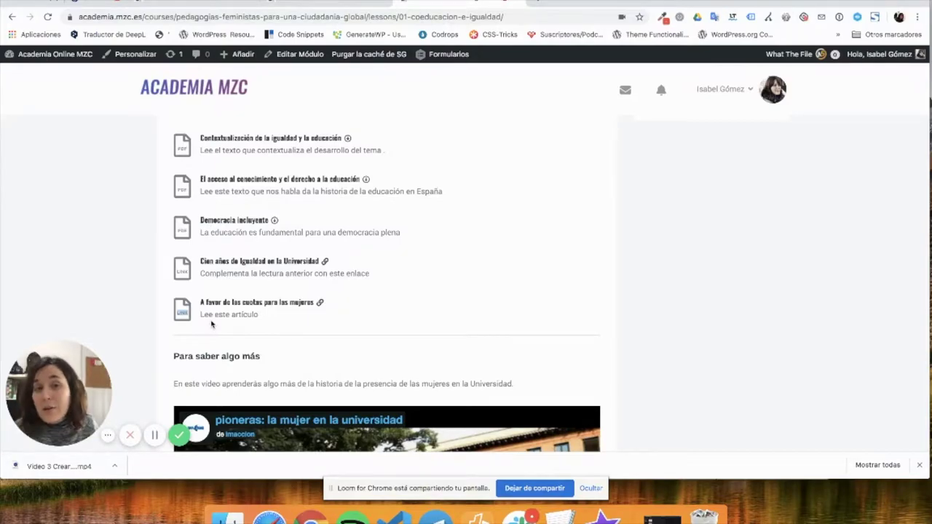
pyautogui.scroll(1, 281, 278)
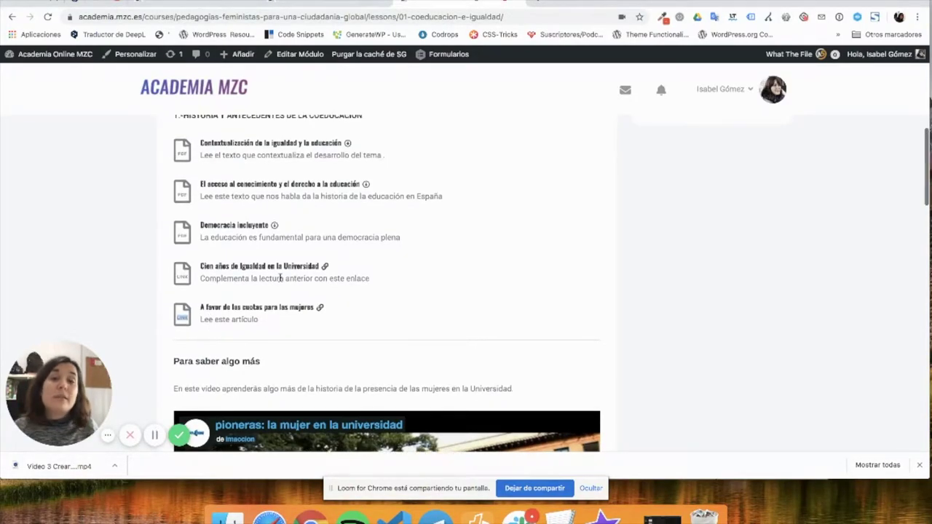
pyautogui.scroll(1, 280, 278)
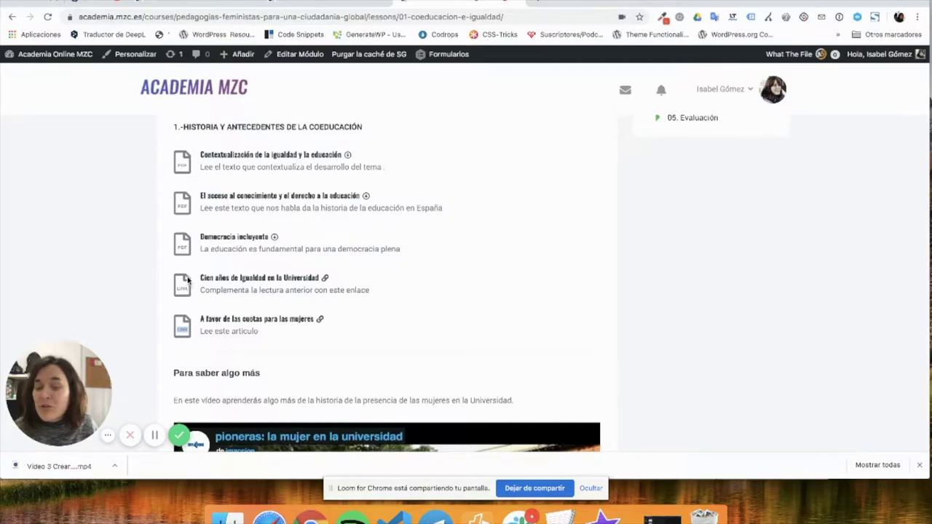
pyautogui.scroll(-1, 210, 278)
pyautogui.scroll(-1, 210, 277)
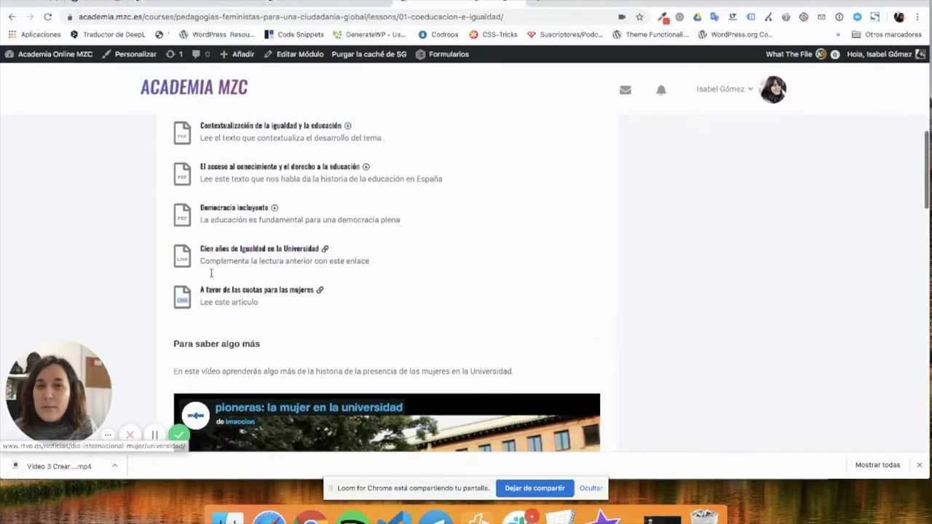
pyautogui.scroll(-5, 208, 270)
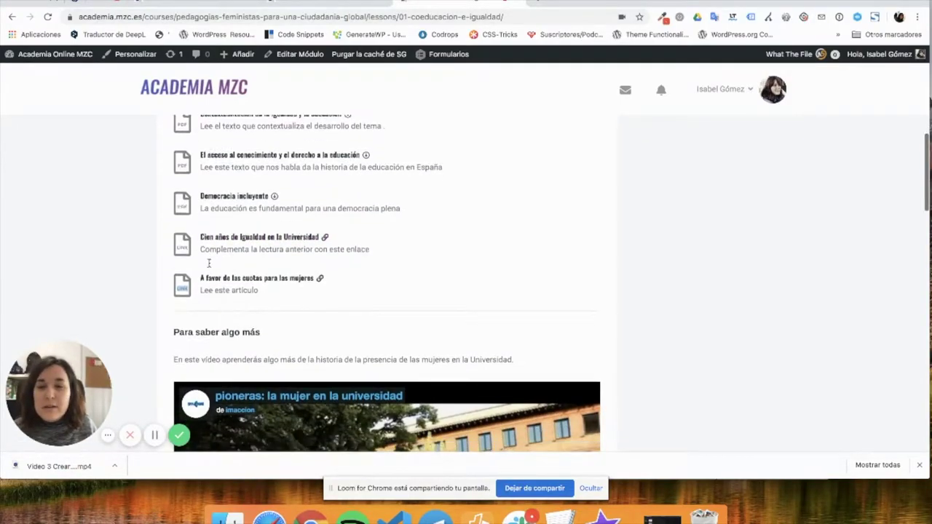
pyautogui.moveTo(265, 173); pyautogui.dragTo(193, 170)
pyautogui.click(195, 202)
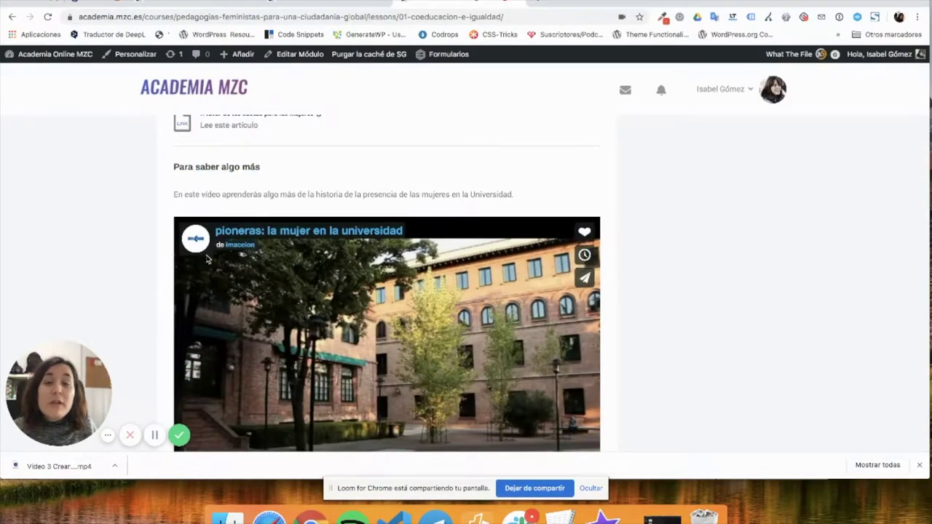
# Examine the embedded video, the "Educar en igualdad" and "Coeducación desde la perspectiva de género" sections, and the practical exercises of the public module
pyautogui.scroll(-5, 244, 273)
pyautogui.scroll(-2, 244, 272)
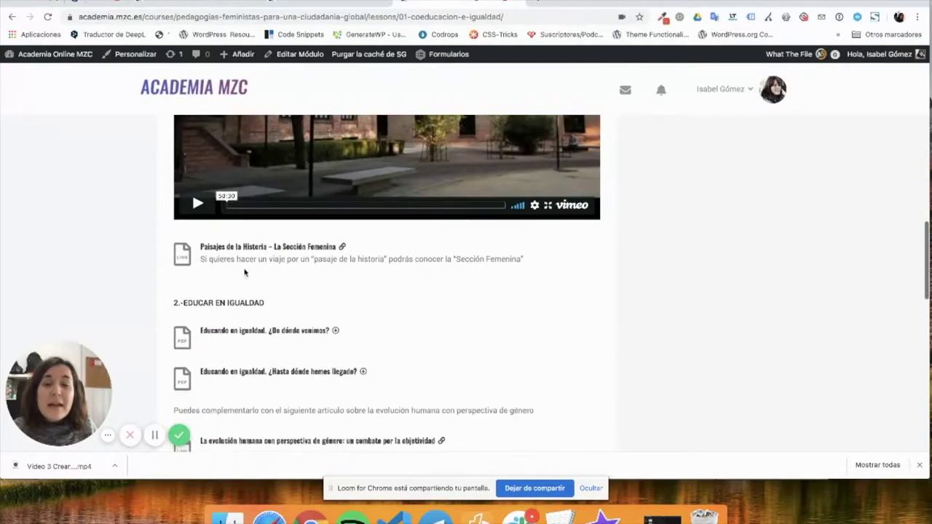
pyautogui.scroll(-1, 245, 270)
pyautogui.moveTo(264, 261); pyautogui.dragTo(166, 256)
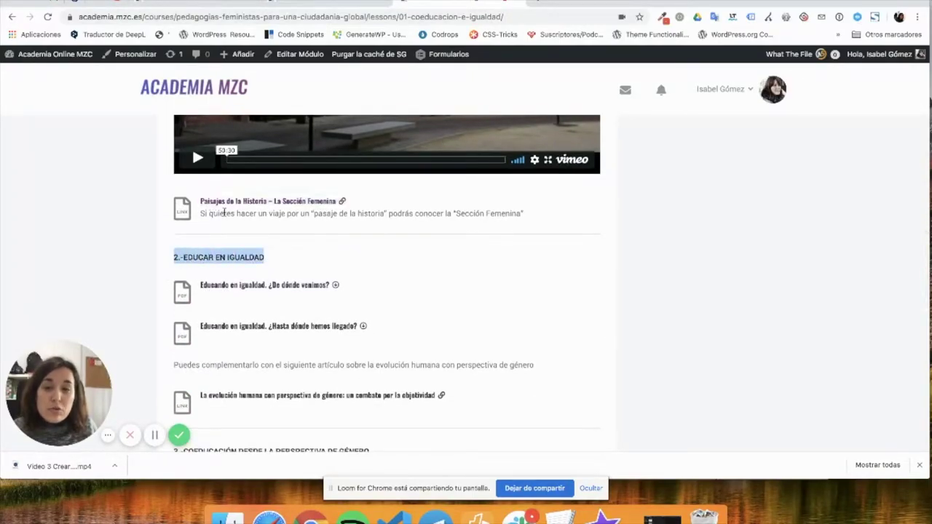
pyautogui.scroll(-3, 252, 287)
pyautogui.scroll(-3, 252, 287)
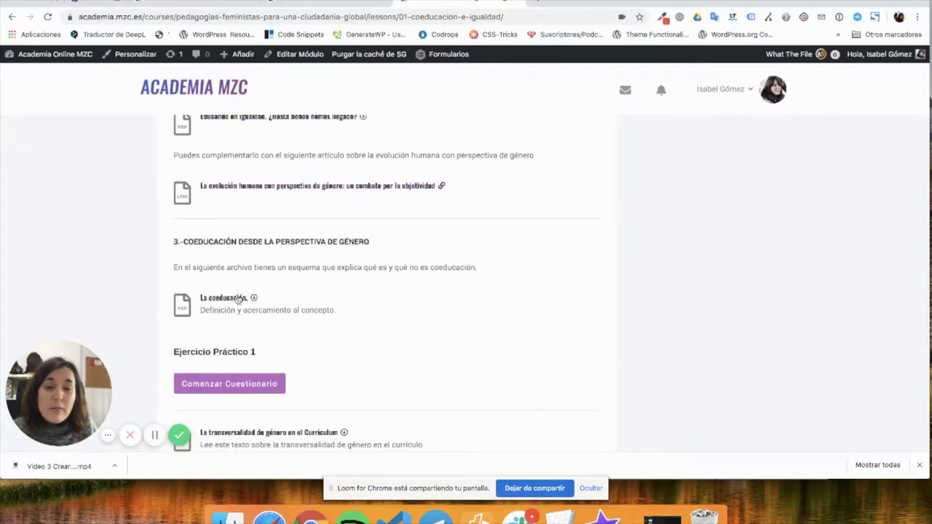
pyautogui.scroll(-4, 262, 308)
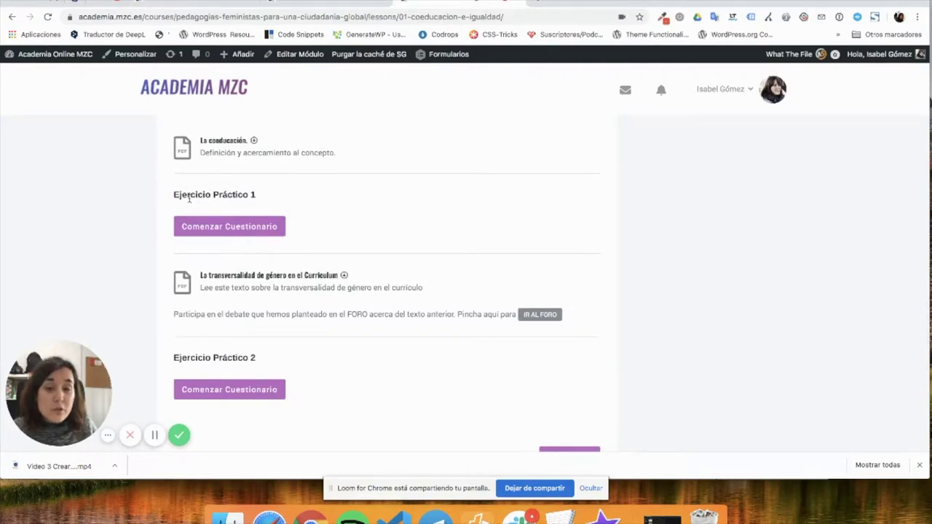
pyautogui.moveTo(175, 196); pyautogui.dragTo(257, 203)
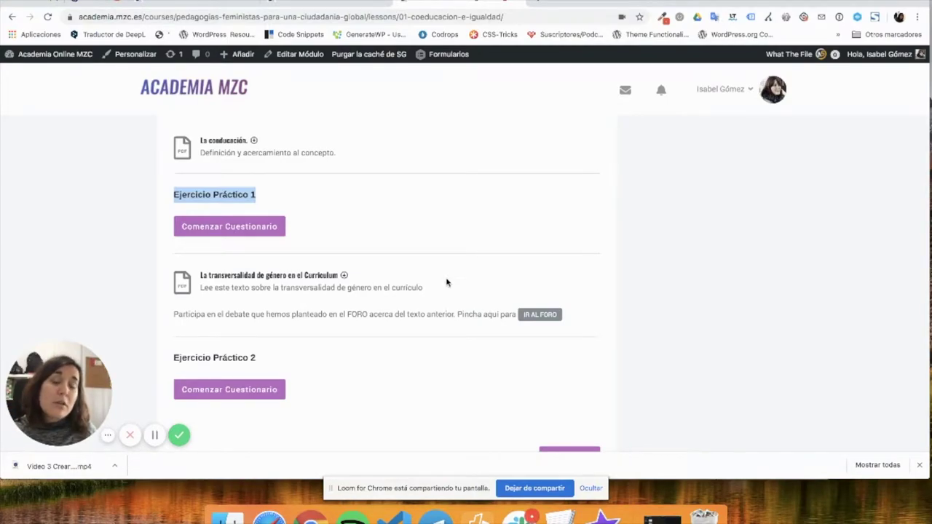
# Return from the module to the public page of its course and review the course's module list and contents
pyautogui.scroll(3, 437, 302)
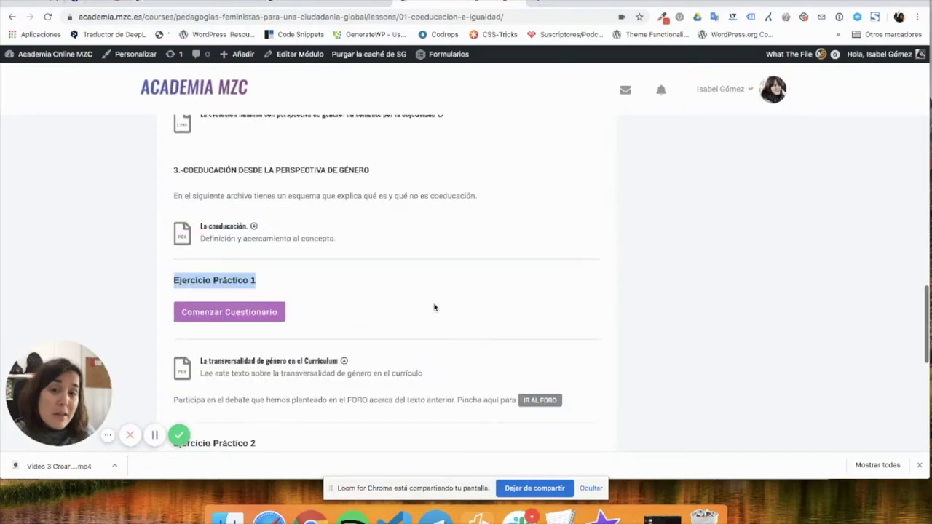
pyautogui.scroll(8, 434, 308)
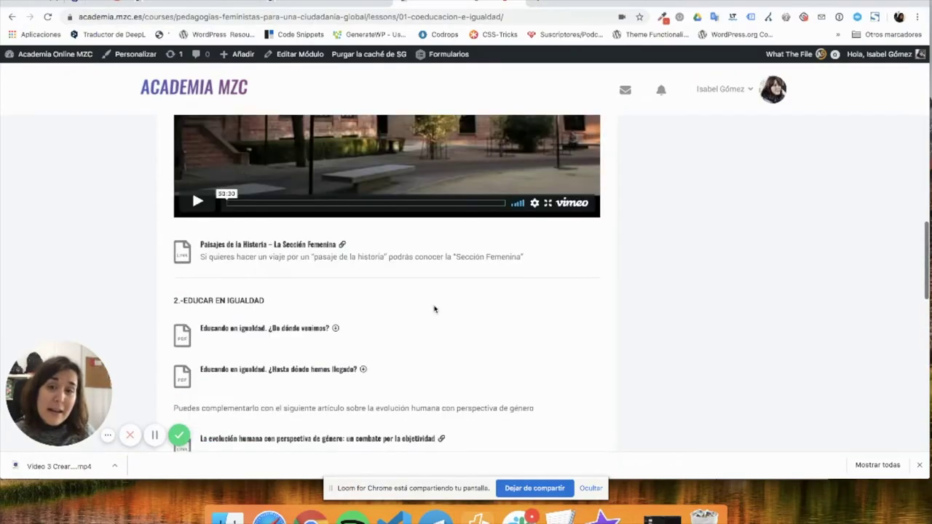
pyautogui.scroll(3, 434, 308)
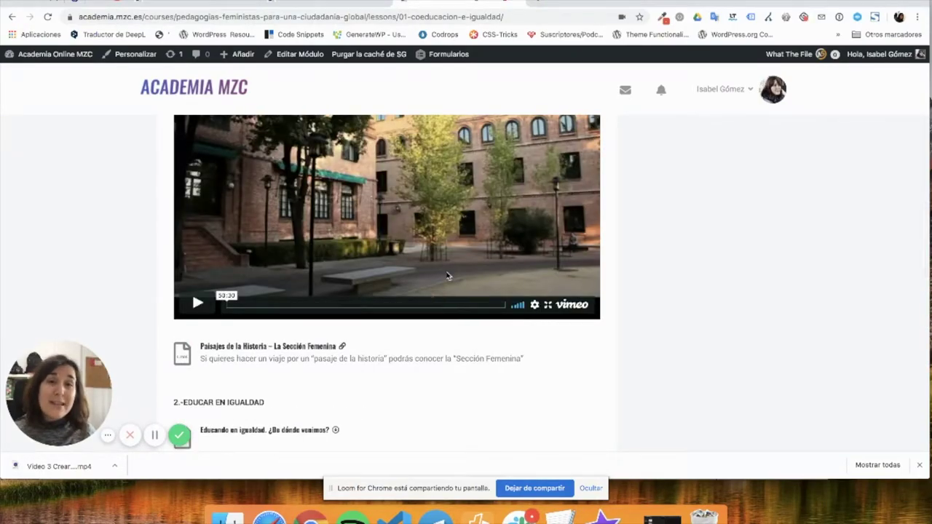
pyautogui.scroll(15, 446, 277)
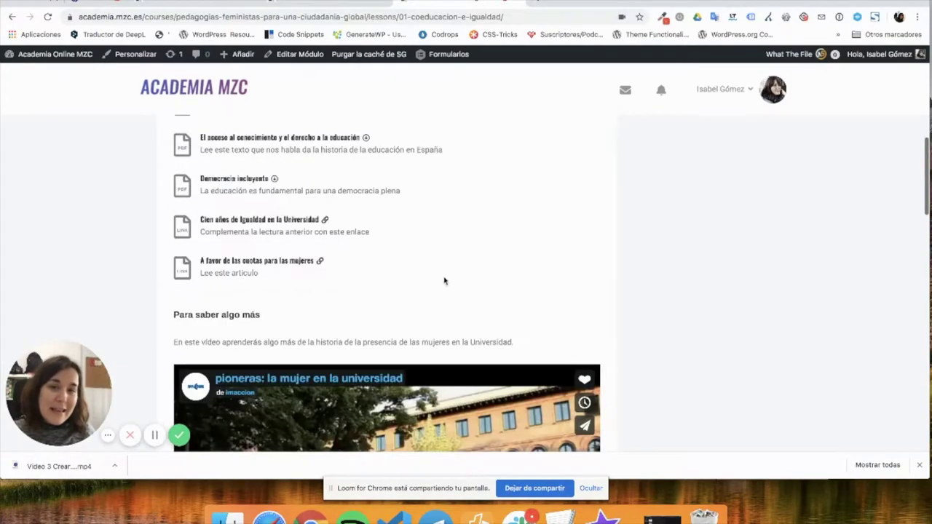
pyautogui.scroll(8, 443, 282)
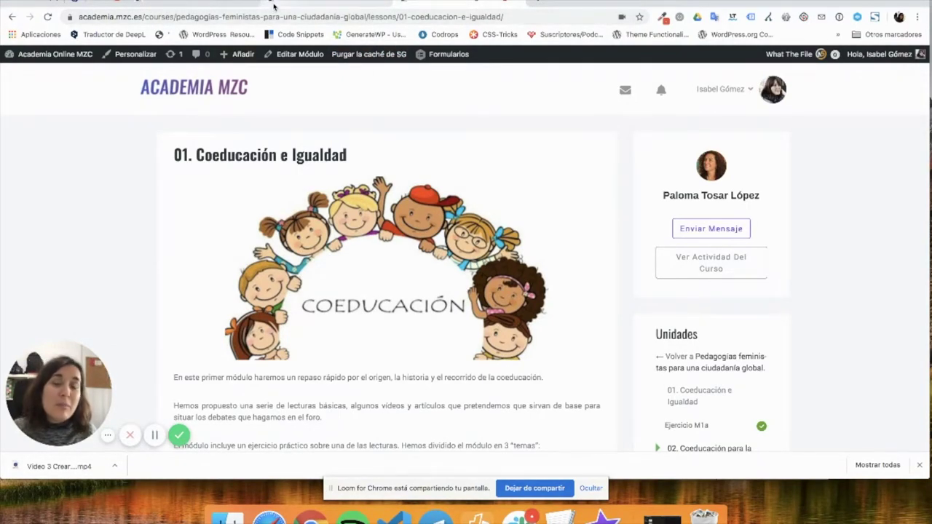
pyautogui.click(228, 2)
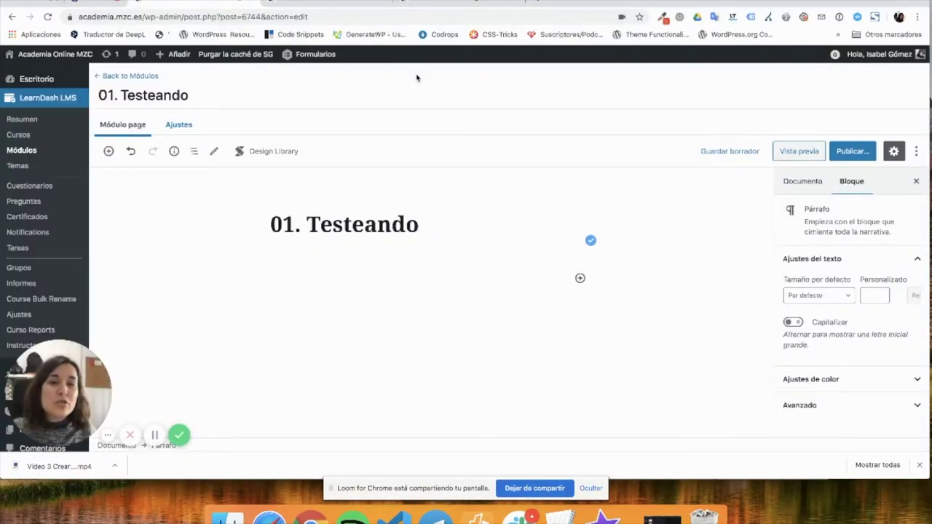
pyautogui.click(434, 4)
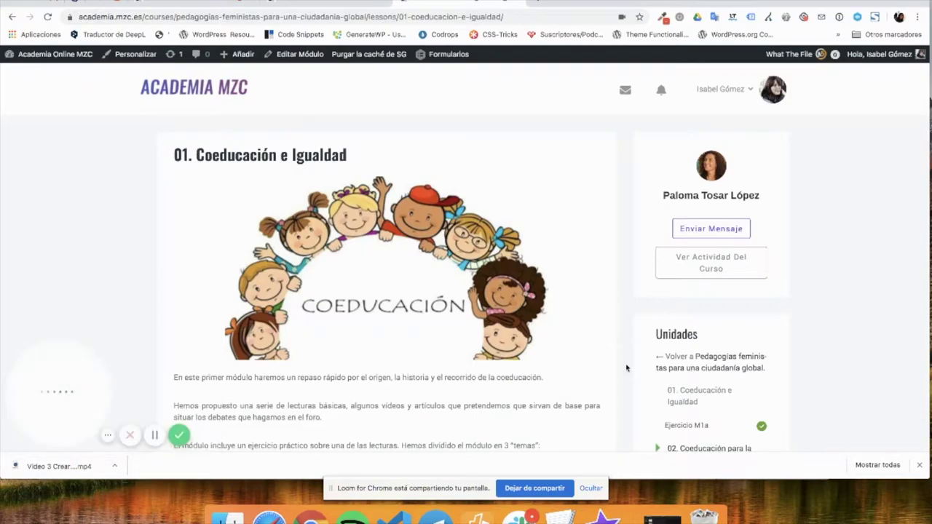
pyautogui.click(710, 366)
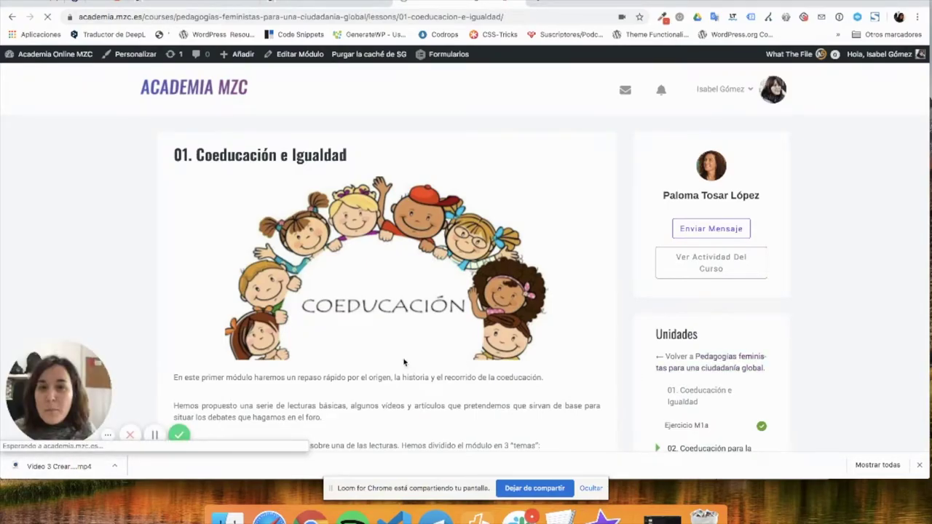
pyautogui.scroll(-15, 406, 305)
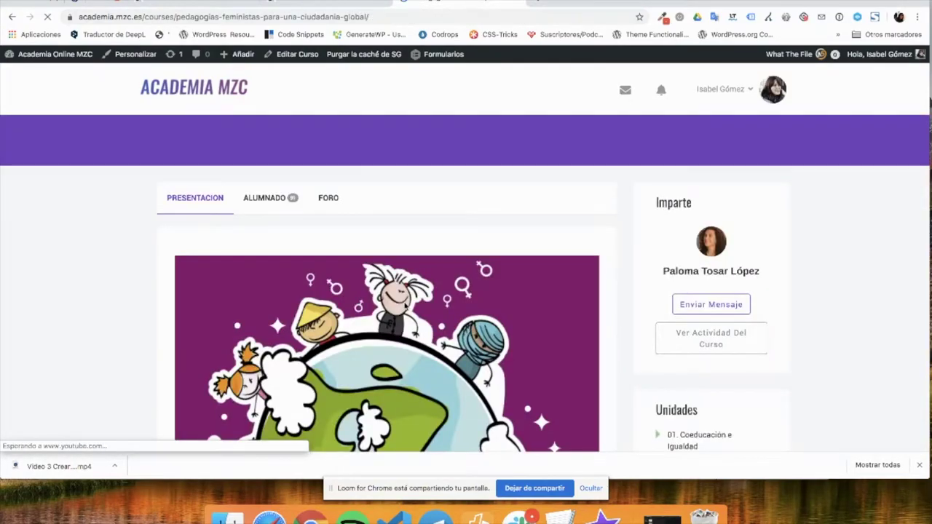
pyautogui.scroll(-5, 406, 307)
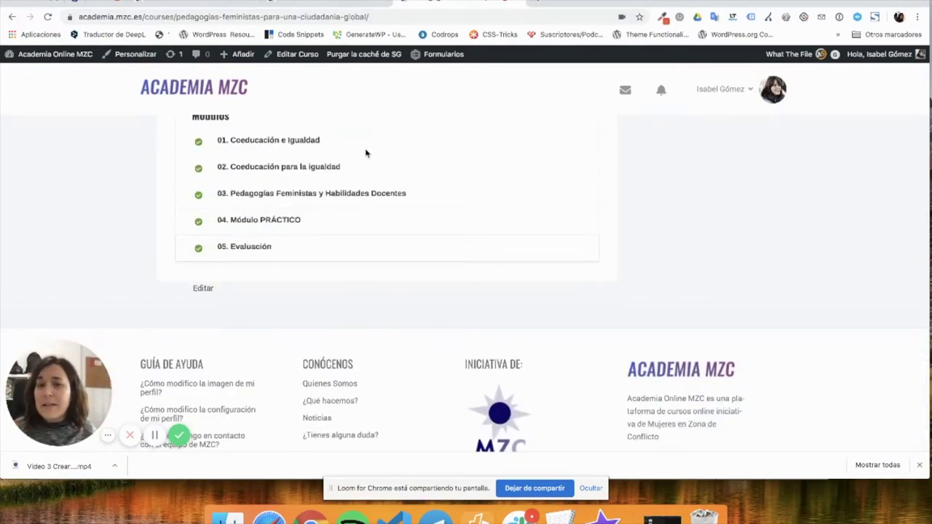
pyautogui.scroll(6, 367, 146)
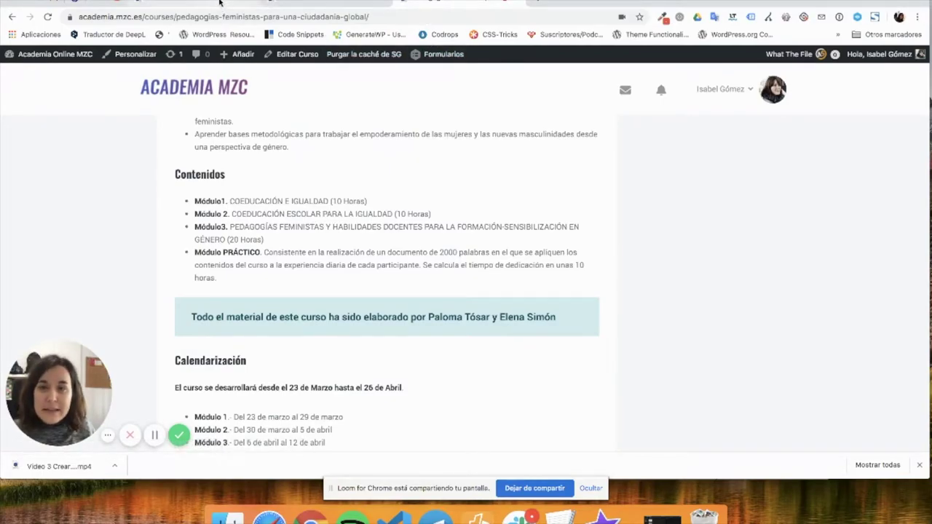
# Open the settings of the new module "01. Testeando" and review its display, content and access options
pyautogui.click(222, 4)
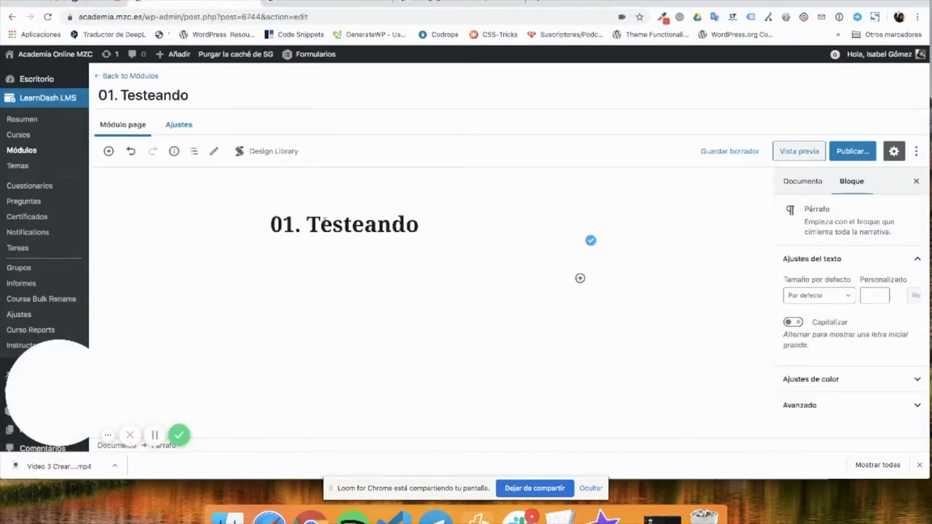
pyautogui.click(321, 230)
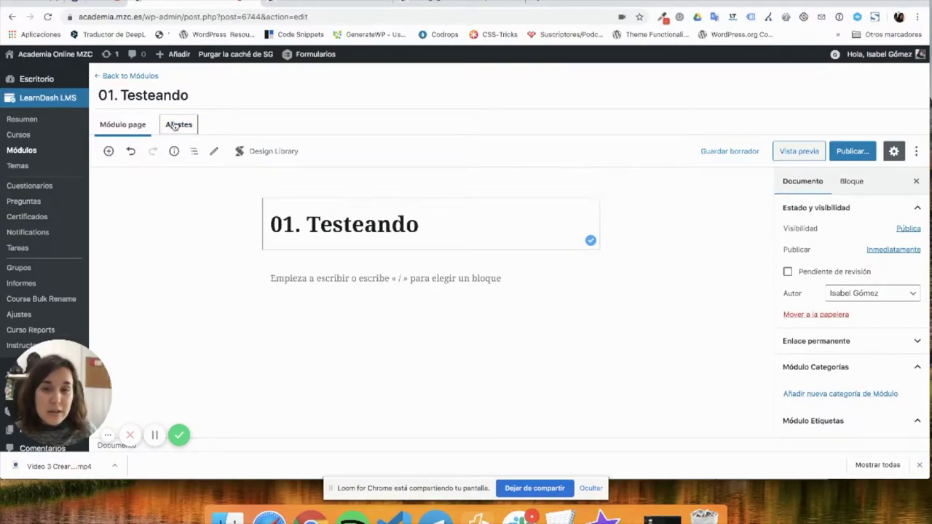
pyautogui.click(176, 124)
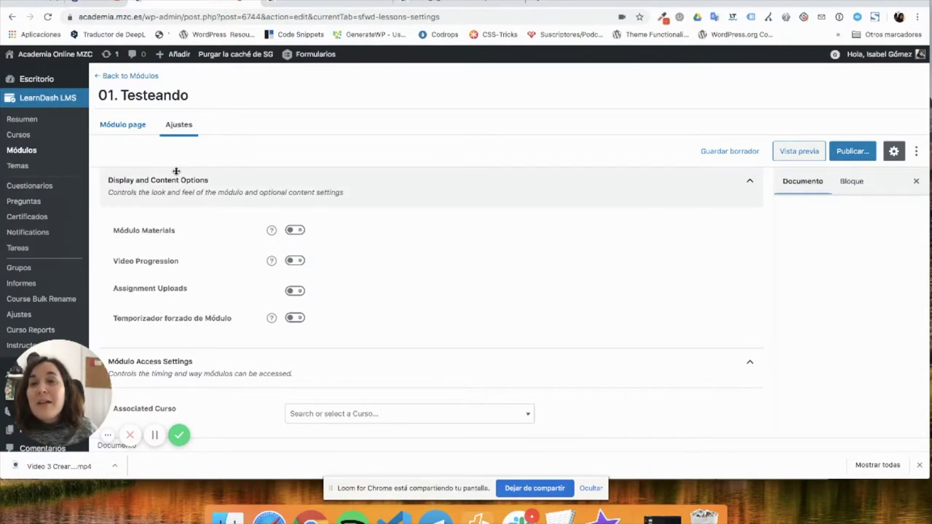
pyautogui.scroll(-1, 245, 188)
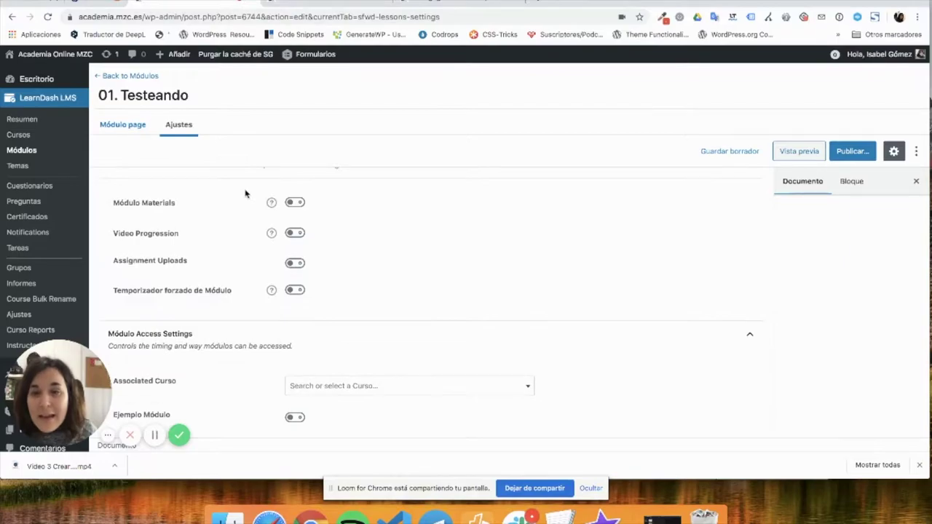
pyautogui.click(297, 290)
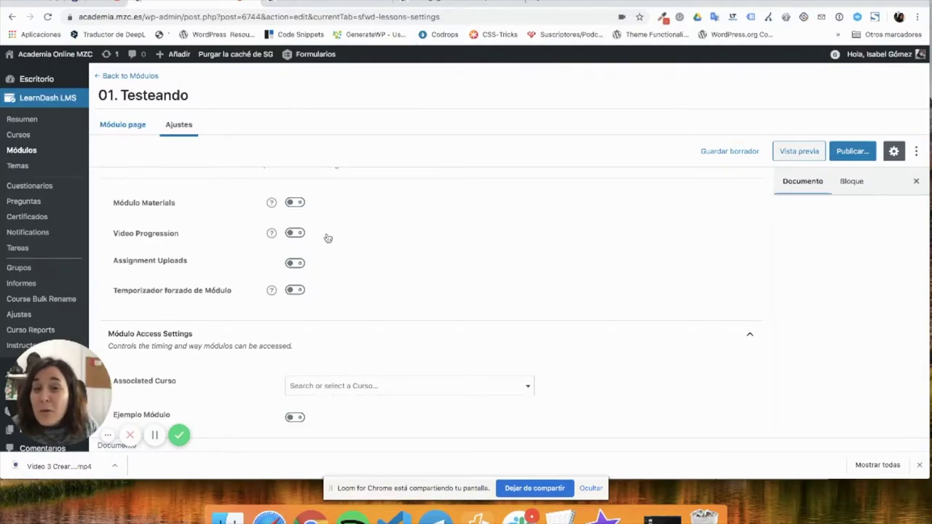
pyautogui.scroll(-1, 331, 251)
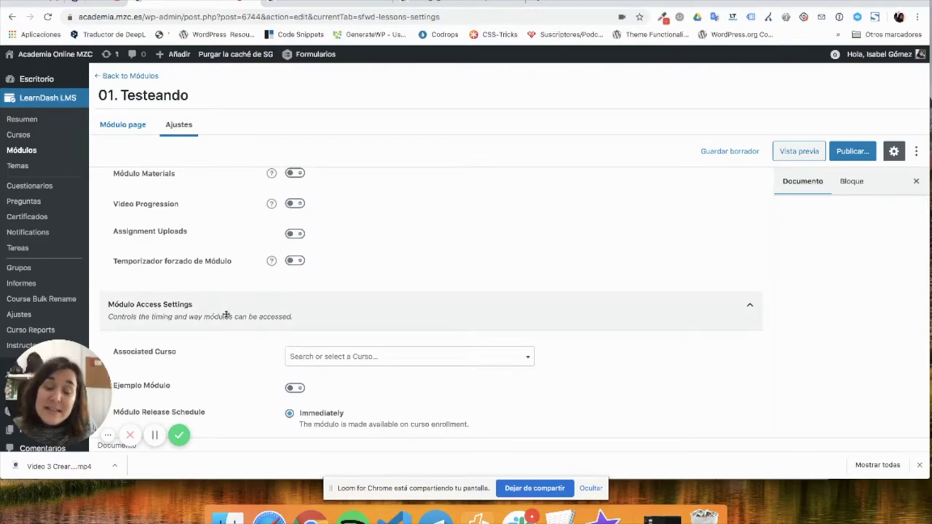
pyautogui.scroll(-2, 225, 313)
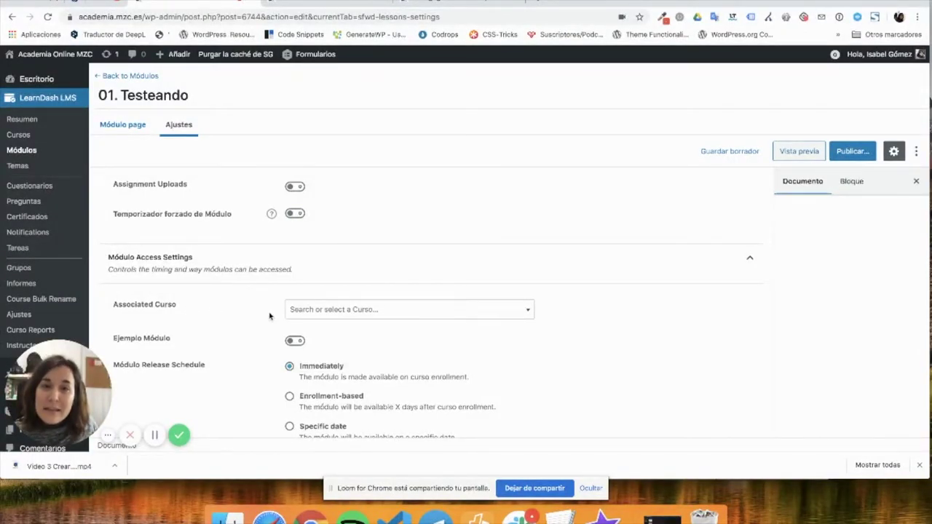
# Associate the module "01. Testeando" with the course "Testing 2"
pyautogui.click(319, 316)
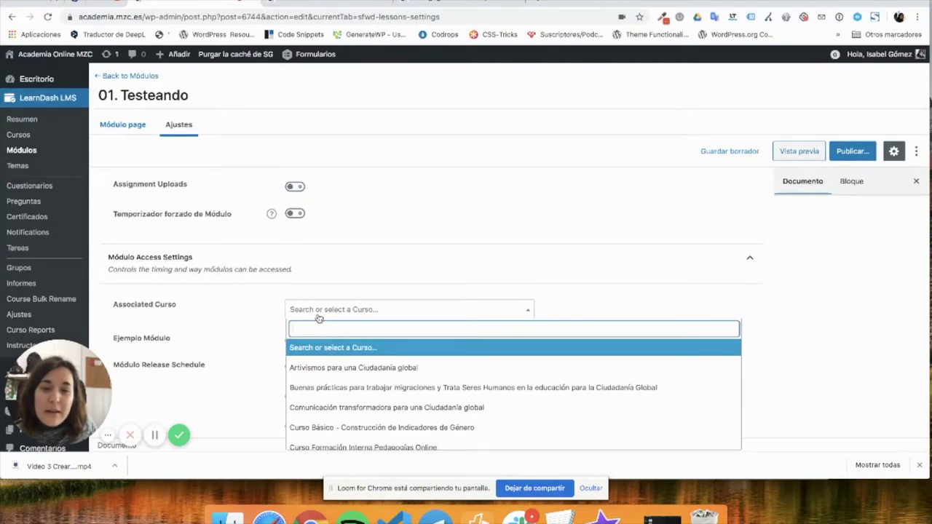
pyautogui.scroll(-1, 320, 362)
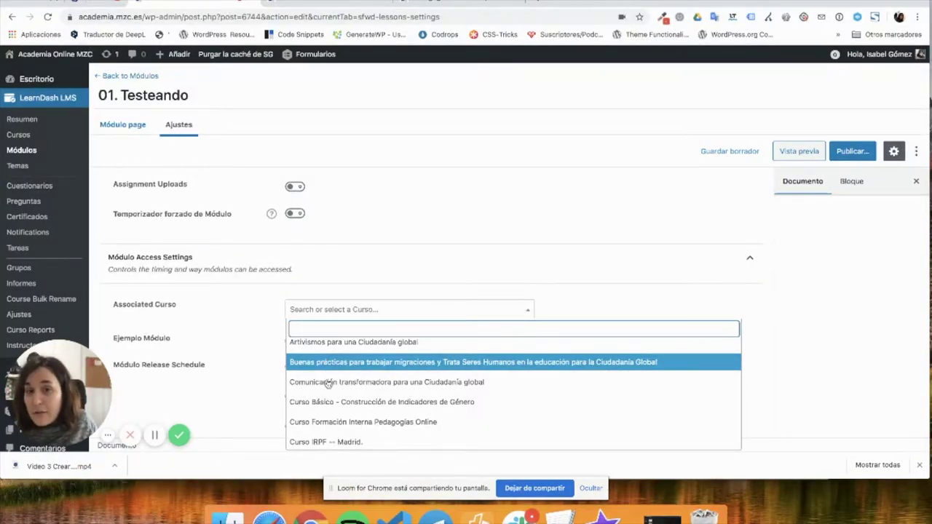
pyautogui.scroll(-3, 326, 402)
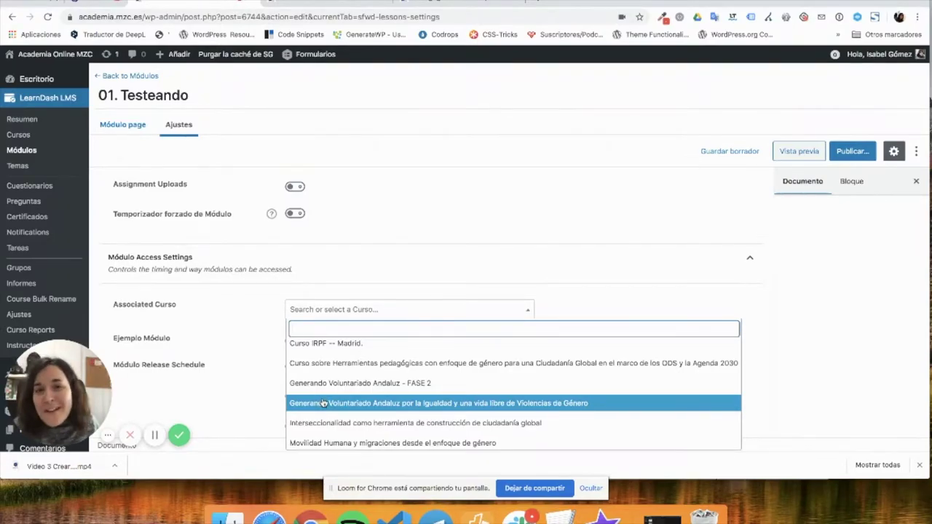
pyautogui.scroll(-2, 338, 415)
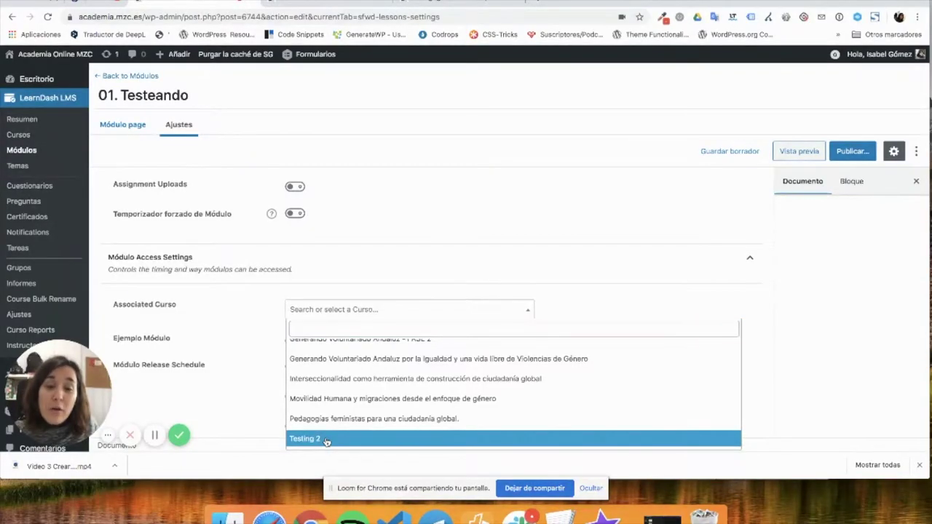
pyautogui.click(326, 440)
# Try a specific-date release of 7 May 2020 at 8:00 for the module, and return its release schedule to Immediately
pyautogui.scroll(-3, 278, 329)
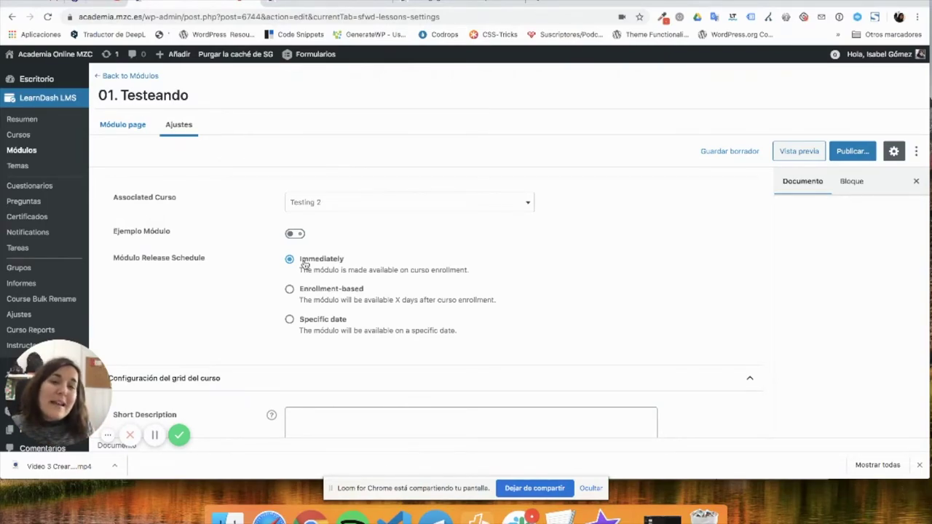
pyautogui.click(336, 320)
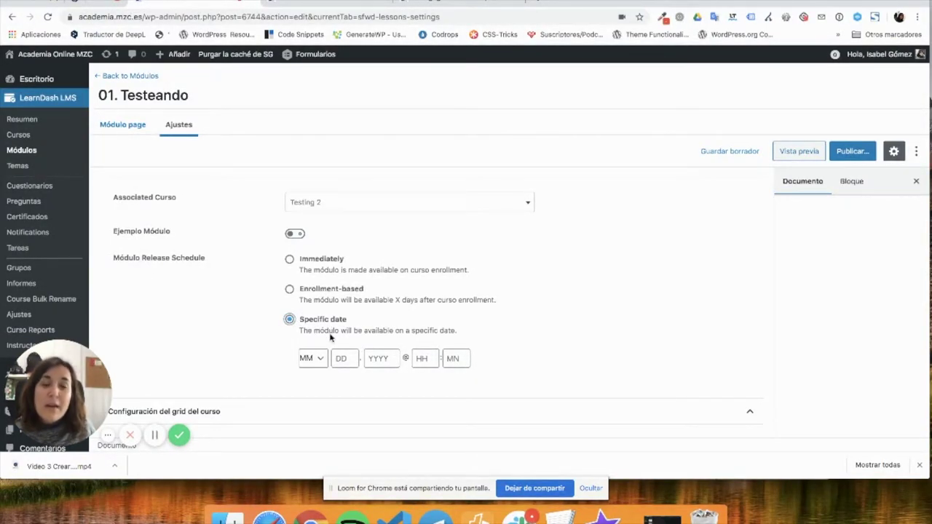
pyautogui.click(320, 358)
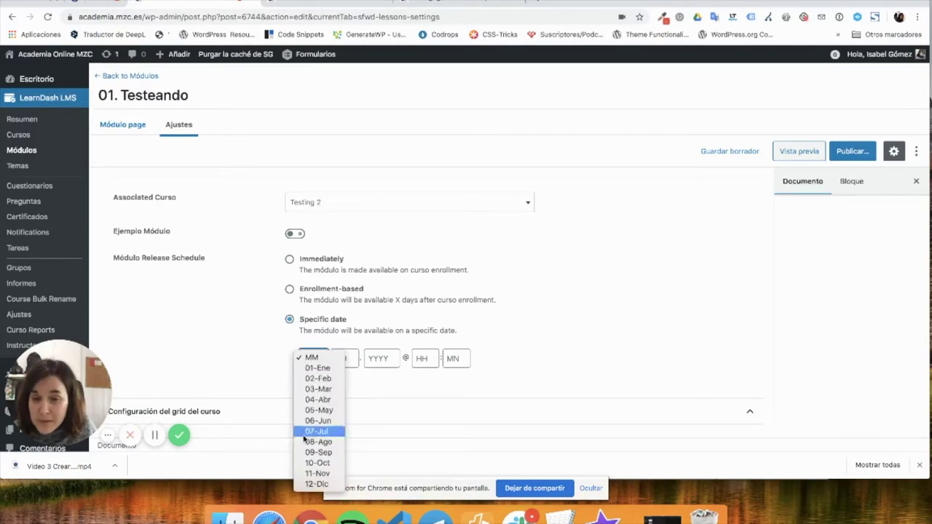
pyautogui.click(362, 345)
pyautogui.click(341, 358)
pyautogui.write('7')
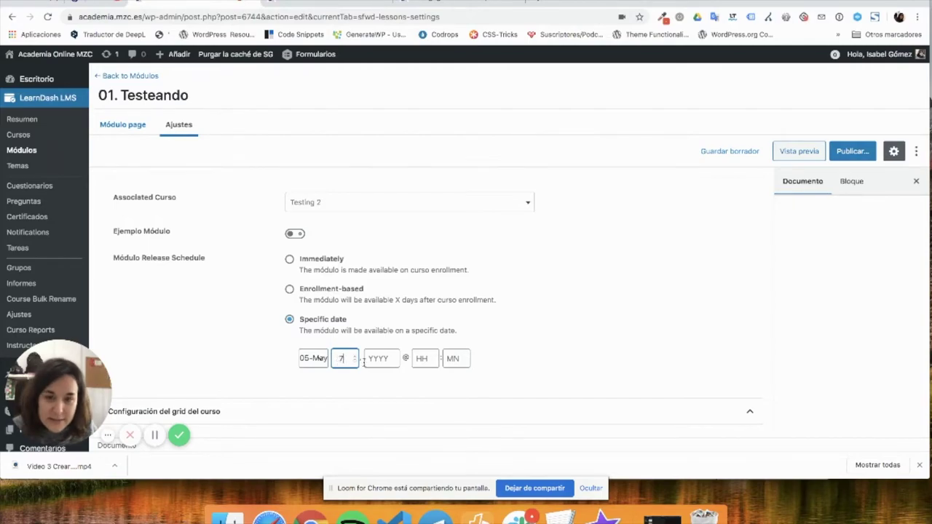
pyautogui.click(384, 359)
pyautogui.write('2020')
pyautogui.press('Tab')
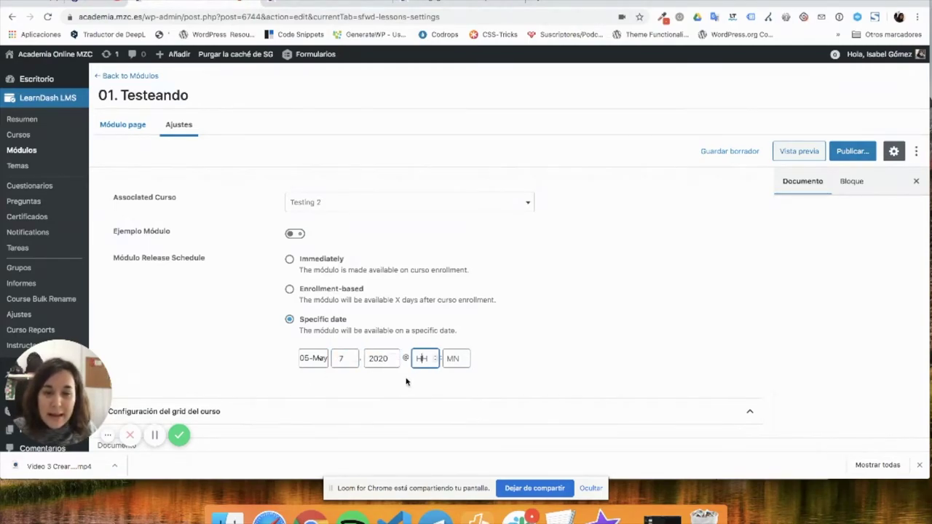
pyautogui.write('8')
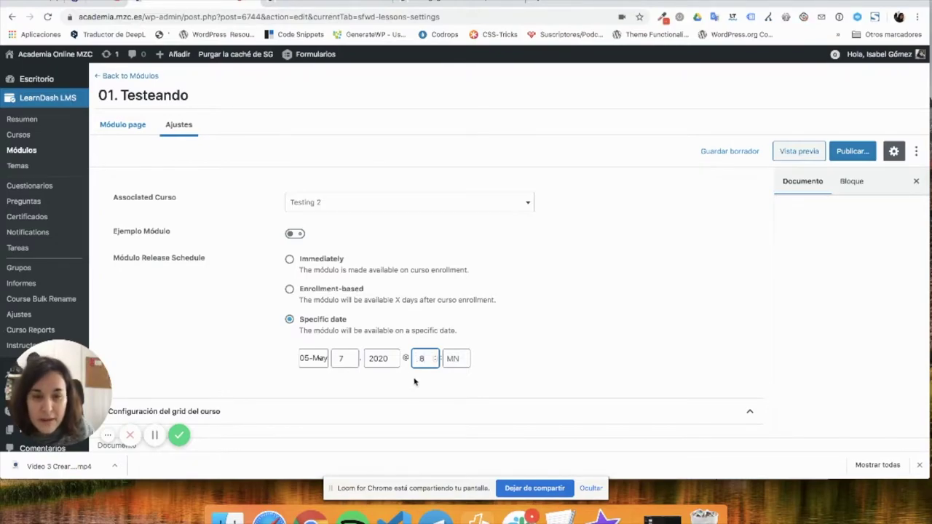
pyautogui.click(411, 328)
pyautogui.click(447, 360)
pyautogui.write('00')
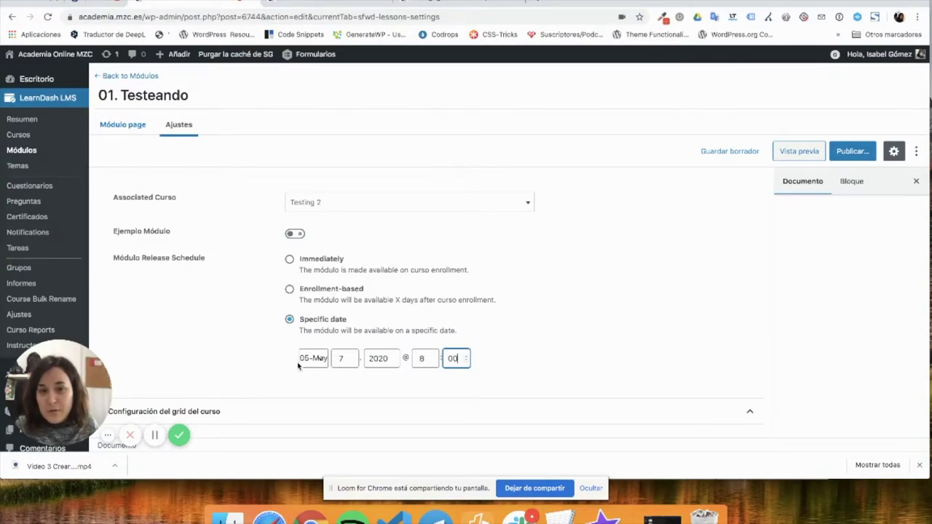
pyautogui.click(290, 261)
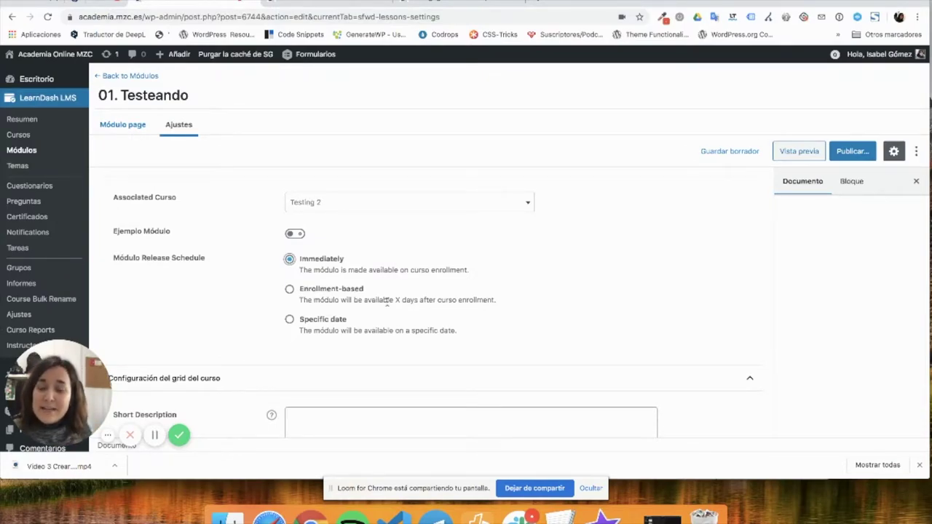
# Publish the module "01. Testeando" after checking its course grid settings, and return to its content page
pyautogui.scroll(-3, 396, 306)
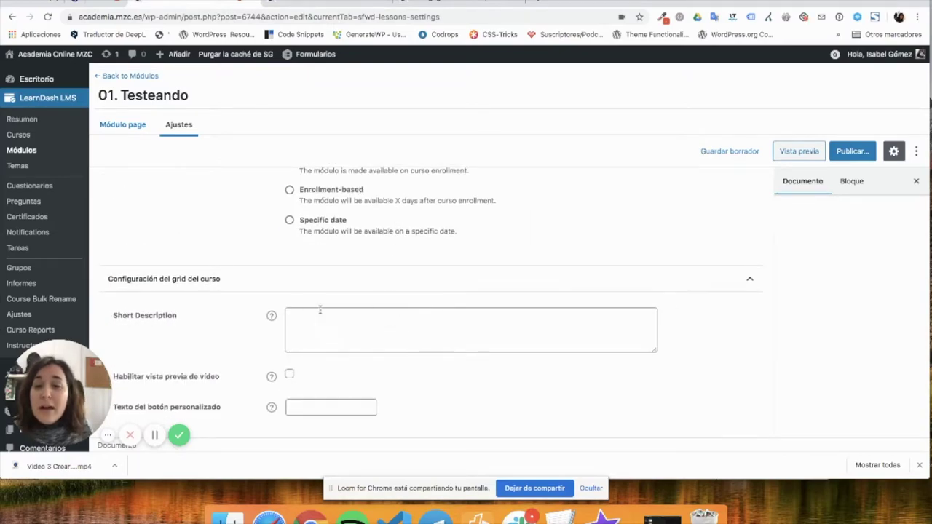
pyautogui.scroll(1, 343, 315)
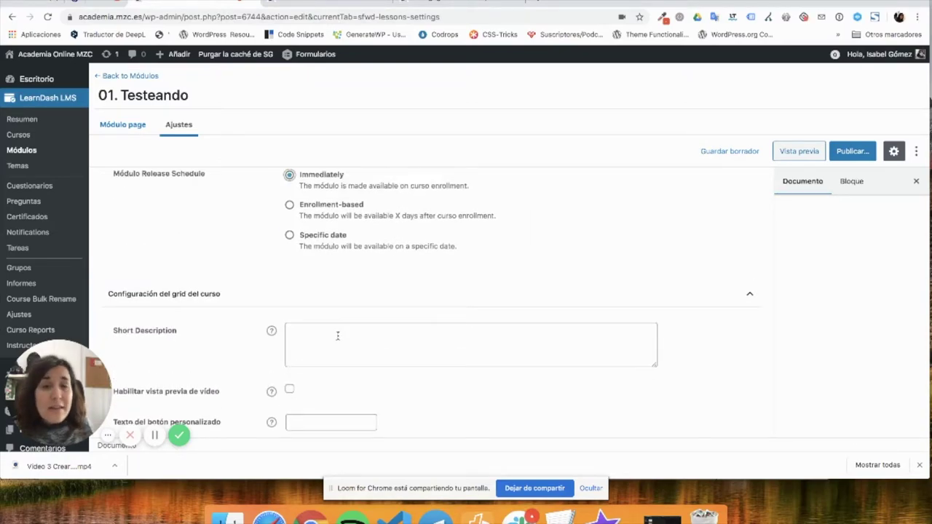
pyautogui.scroll(5, 339, 334)
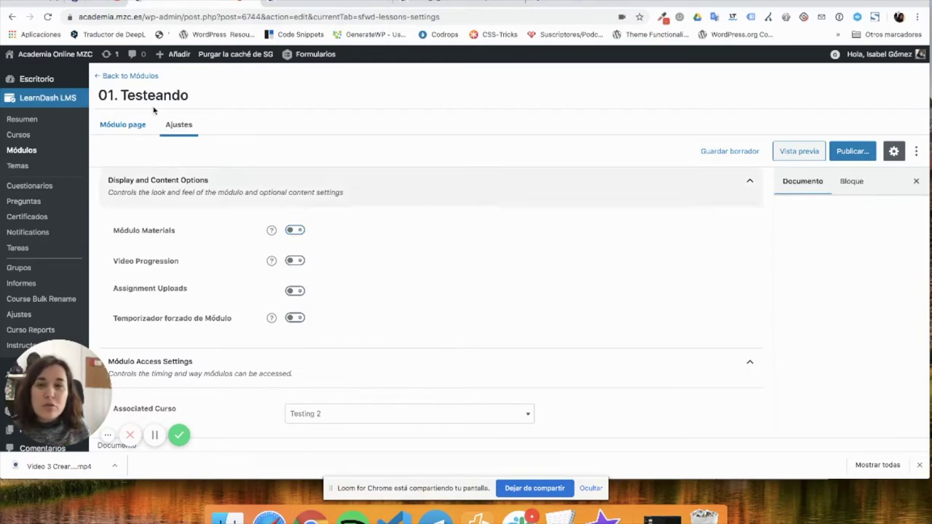
pyautogui.click(852, 151)
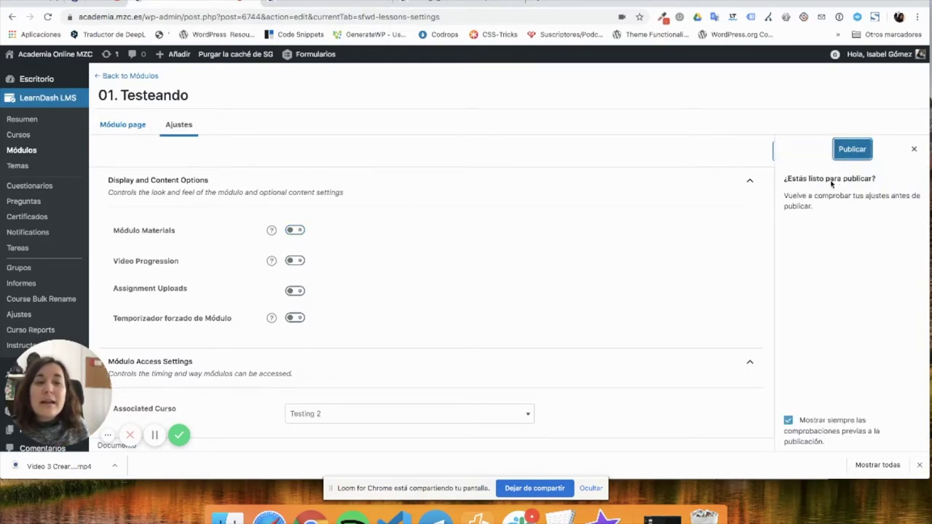
pyautogui.click(852, 150)
pyautogui.click(122, 125)
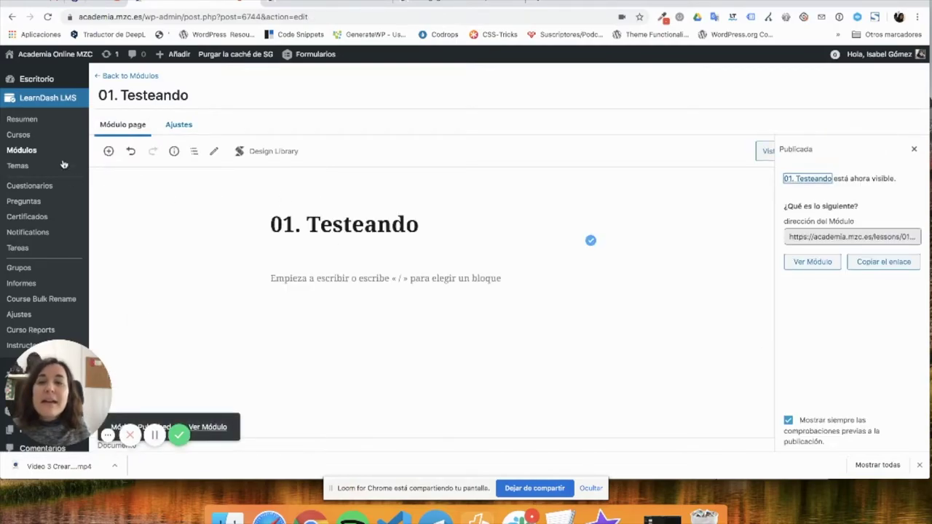
# Open the course "Testing 2" for editing from the course list and update it
pyautogui.click(28, 139)
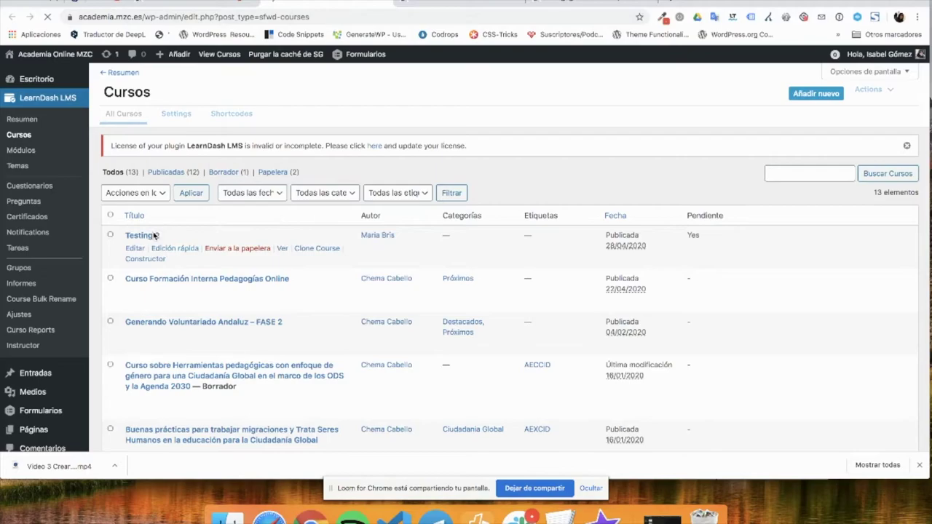
pyautogui.click(155, 235)
pyautogui.click(321, 246)
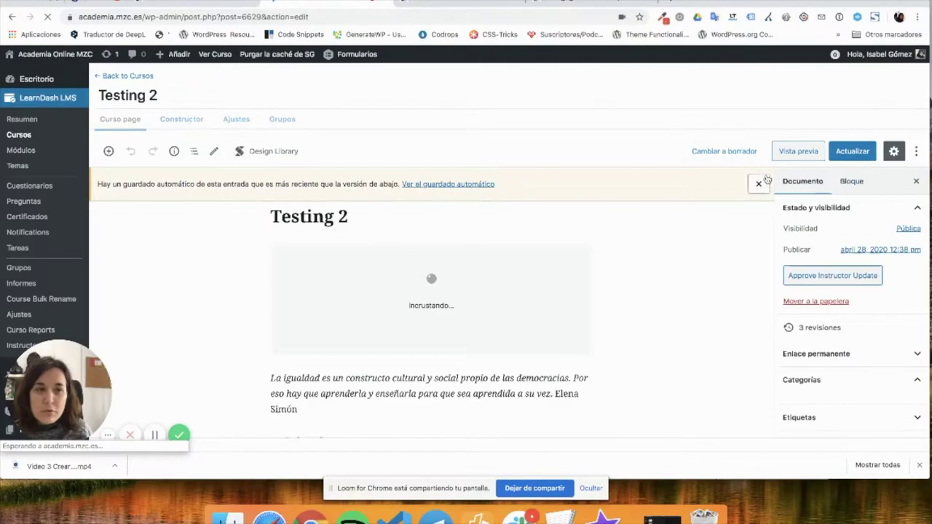
pyautogui.click(850, 151)
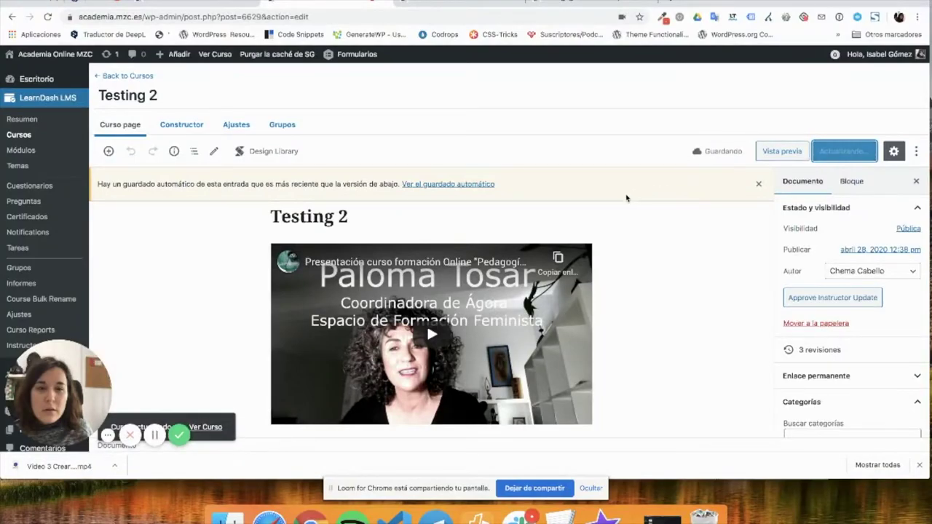
# Review the content of the "Testing 2" course page in the editor and dismiss the autosave notice
pyautogui.scroll(-15, 616, 222)
pyautogui.scroll(15, 615, 220)
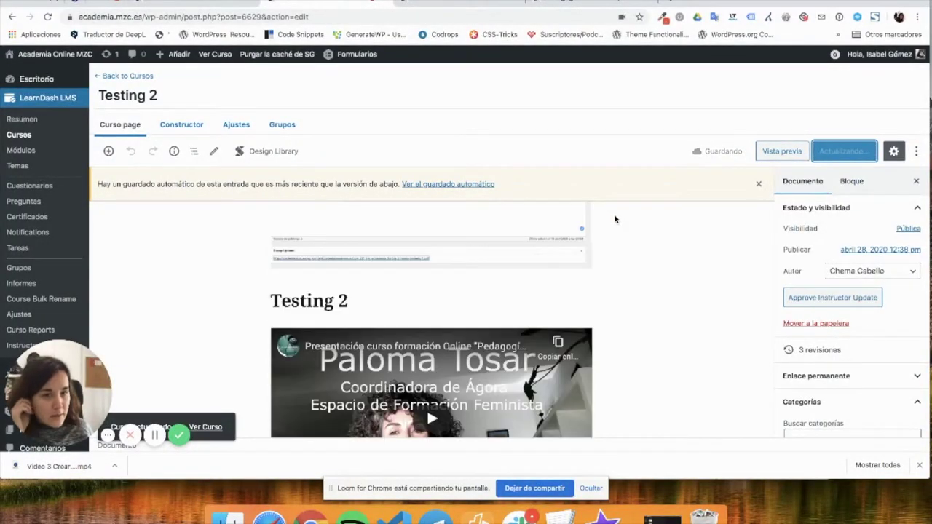
pyautogui.scroll(2, 615, 219)
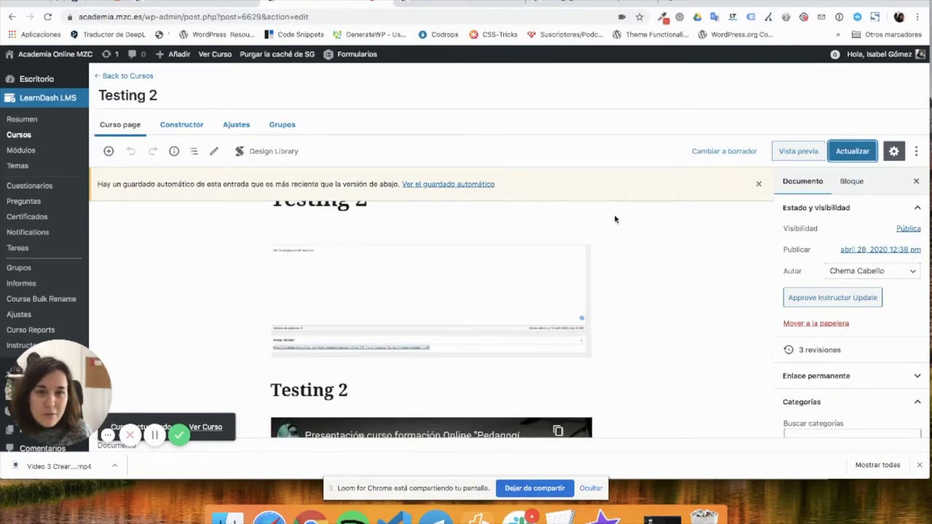
pyautogui.scroll(-7, 616, 219)
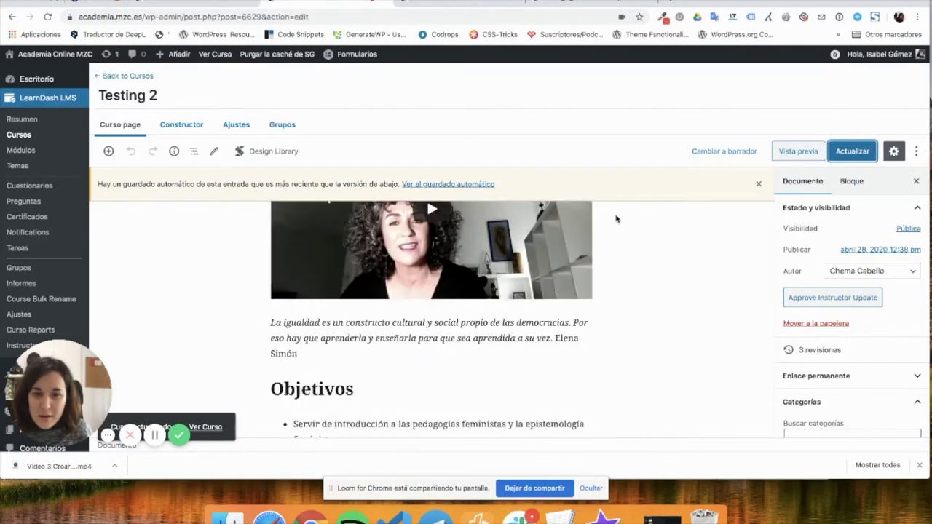
pyautogui.scroll(-5, 616, 219)
pyautogui.scroll(10, 356, 331)
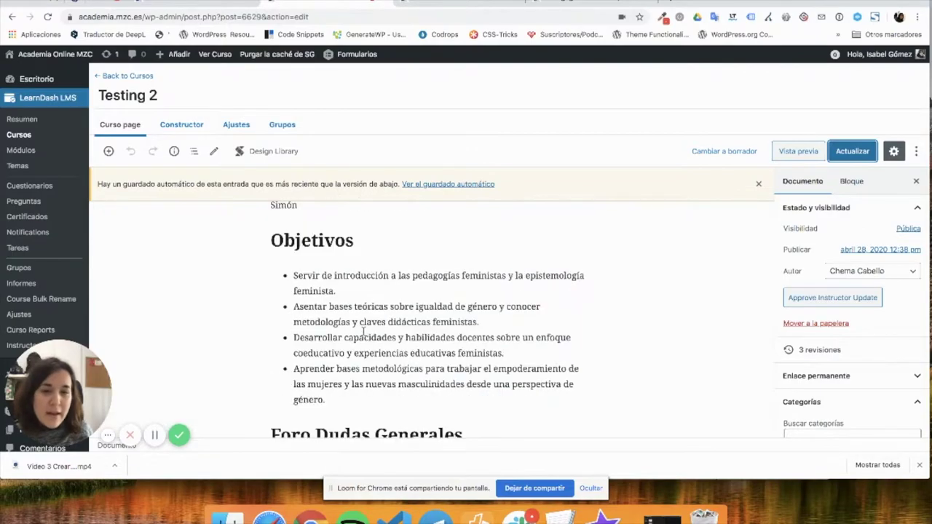
pyautogui.scroll(2, 354, 331)
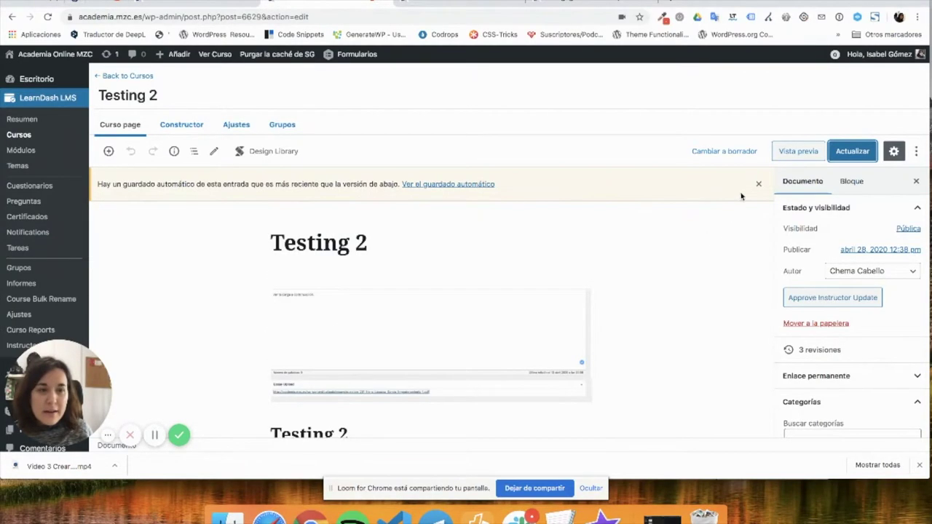
pyautogui.click(758, 185)
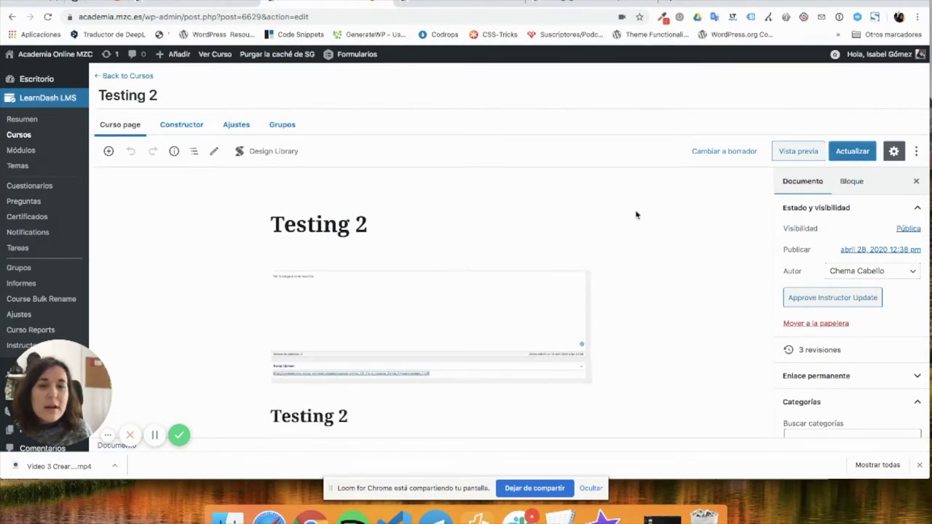
# Preview the course "Testing 2" and check its Unidades and Módulos lists for the module "01. Testeando"
pyautogui.click(799, 153)
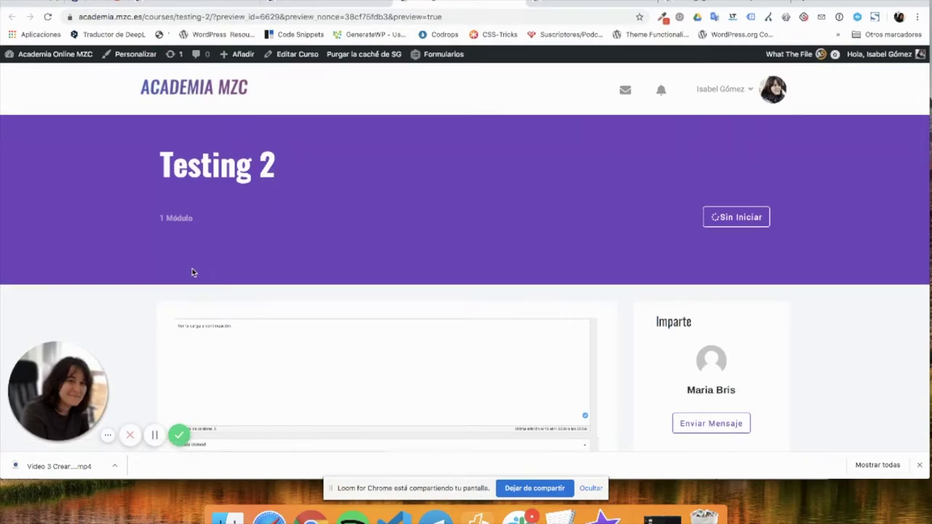
pyautogui.scroll(-2, 194, 262)
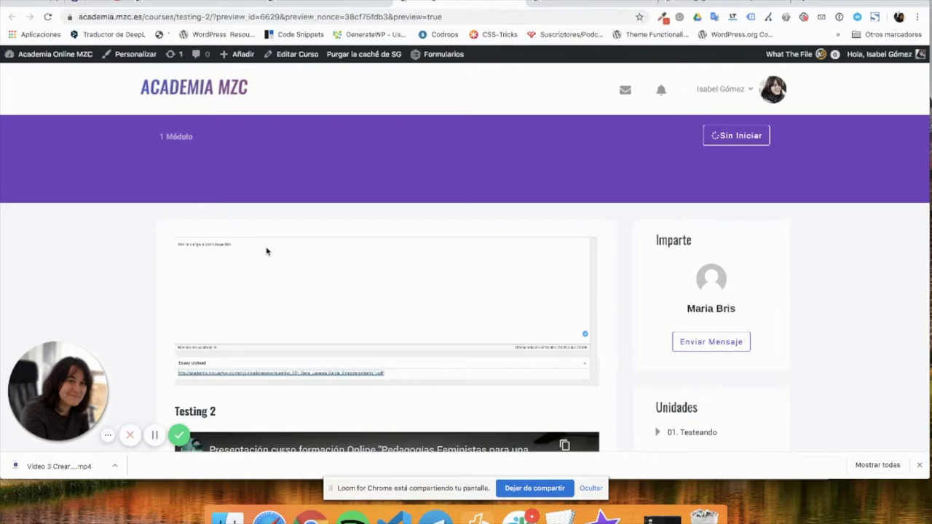
pyautogui.scroll(-3, 274, 251)
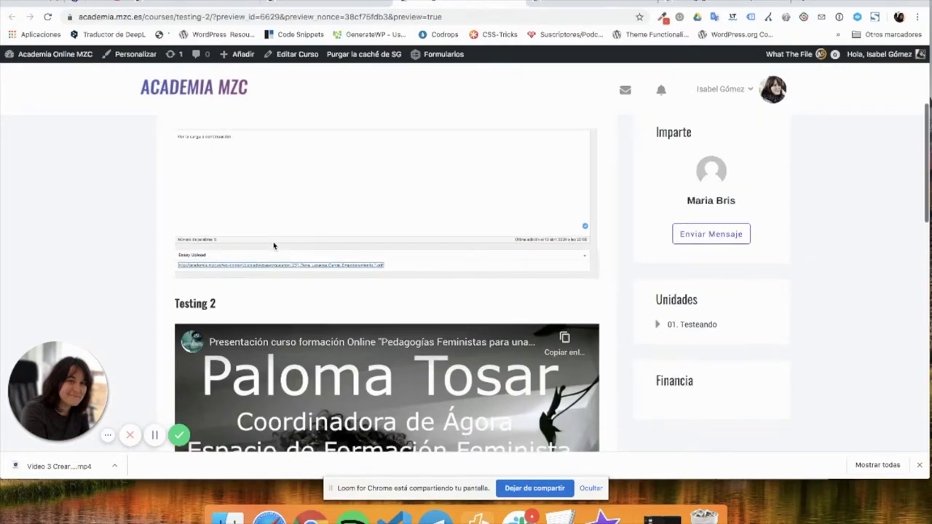
pyautogui.scroll(2, 273, 246)
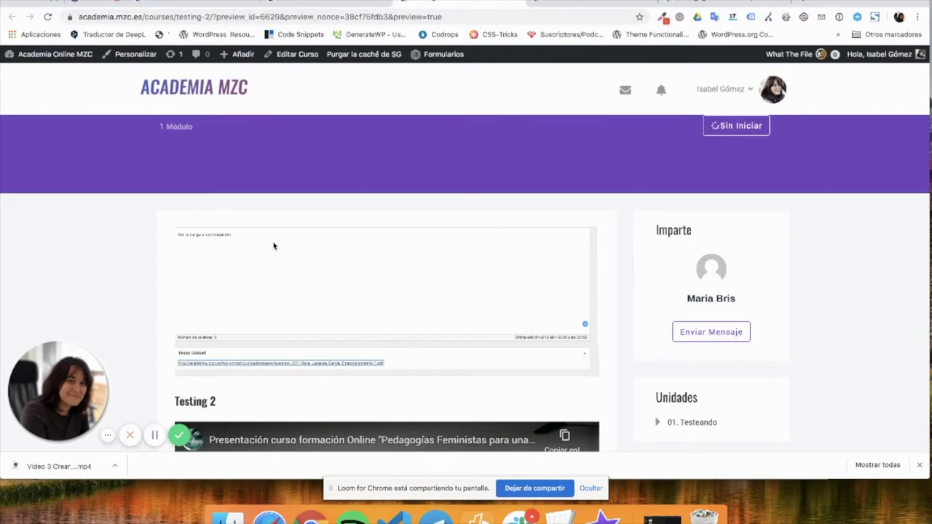
pyautogui.scroll(1, 273, 245)
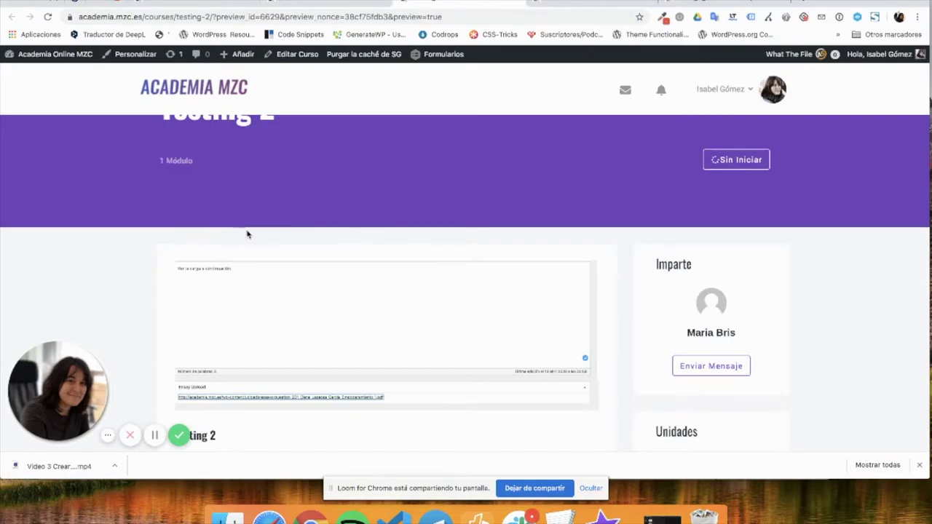
pyautogui.scroll(-1, 335, 241)
pyautogui.scroll(-4, 333, 241)
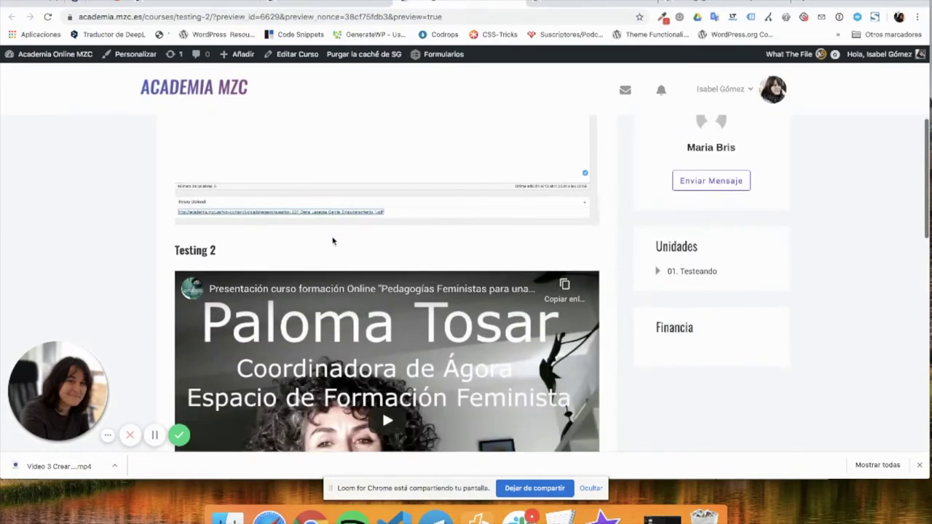
pyautogui.scroll(-3, 333, 241)
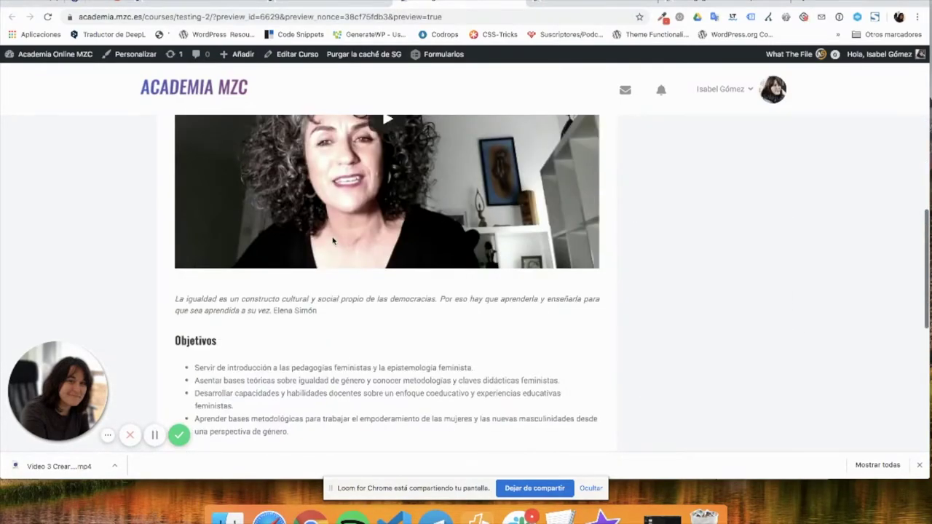
pyautogui.scroll(-3, 333, 241)
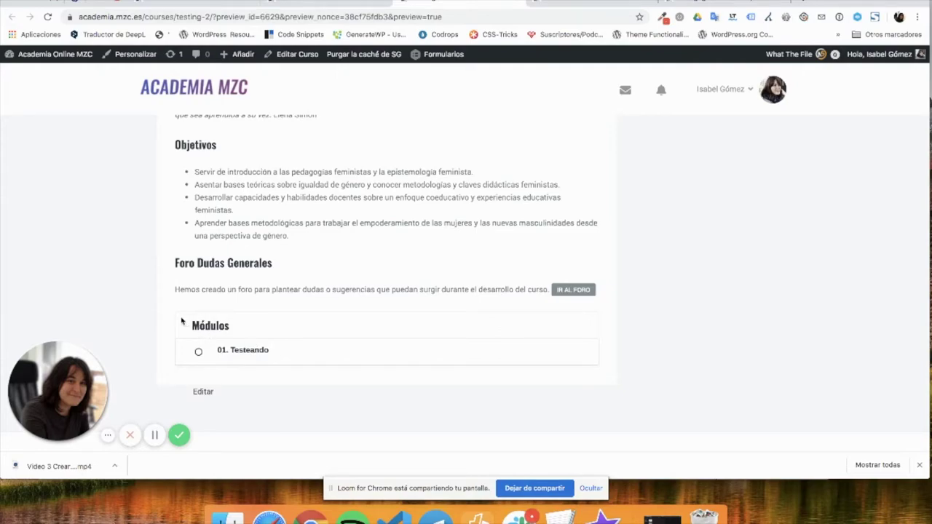
pyautogui.moveTo(195, 324); pyautogui.dragTo(570, 366)
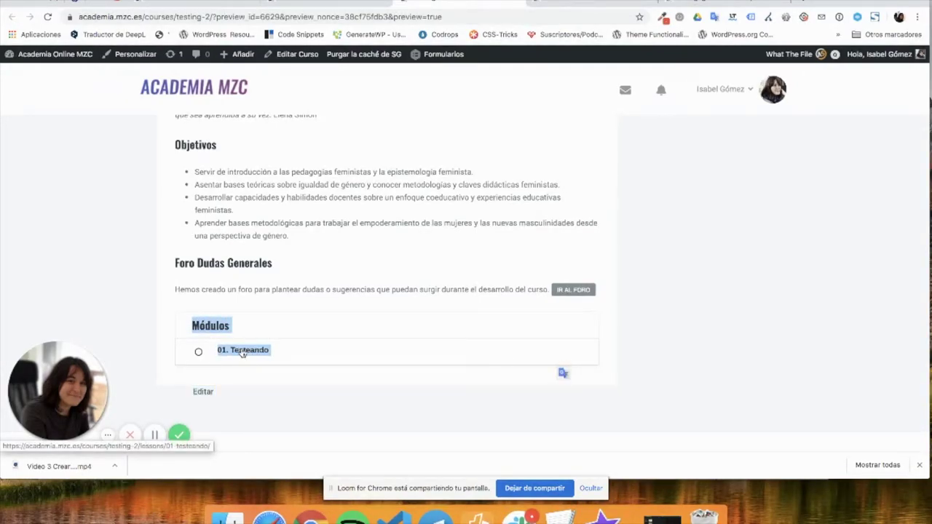
# View the published page of the module "01. Testeando" and return to the course "Testing 2"
pyautogui.click(242, 351)
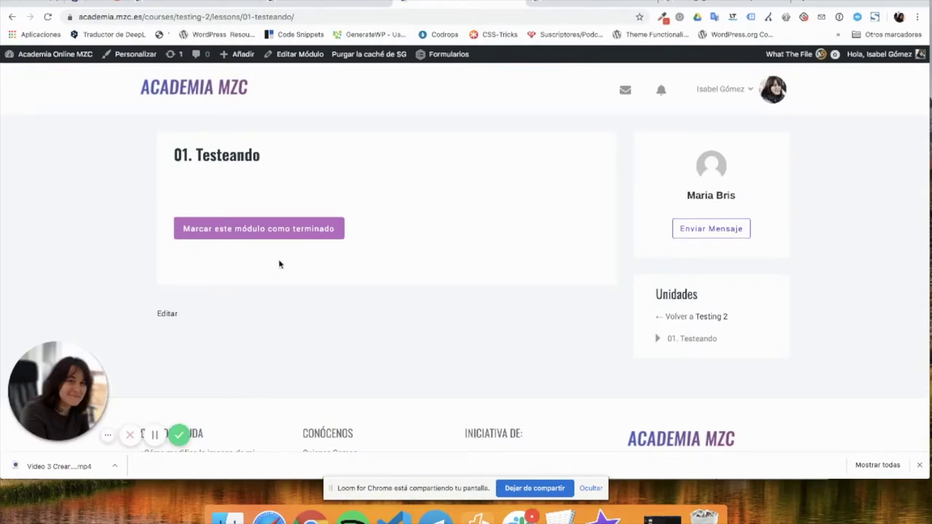
pyautogui.click(714, 319)
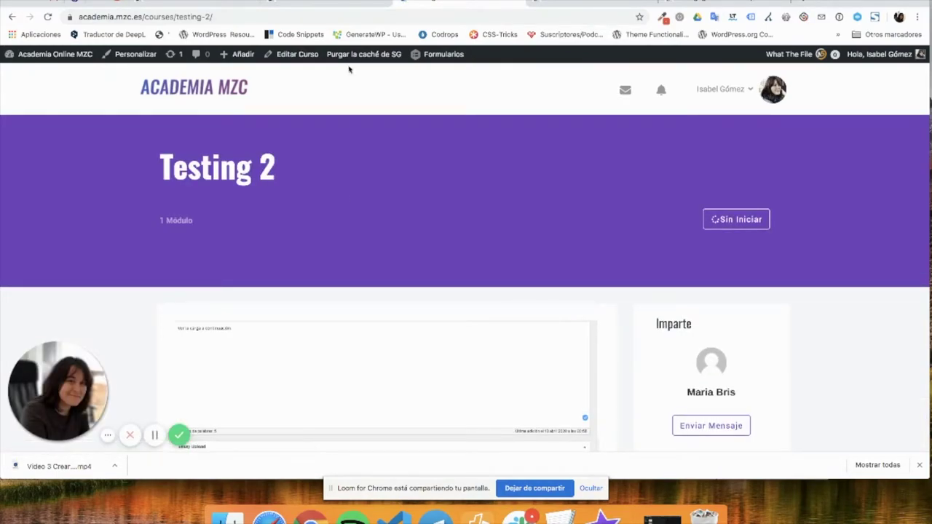
# Open the module "01. Testeando" for editing from the LearnDash module list
pyautogui.click(297, 54)
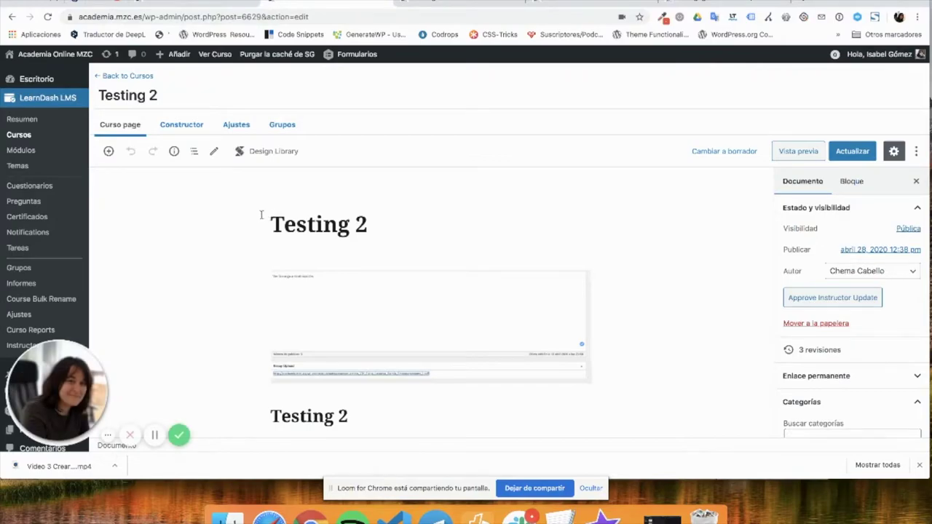
pyautogui.click(30, 150)
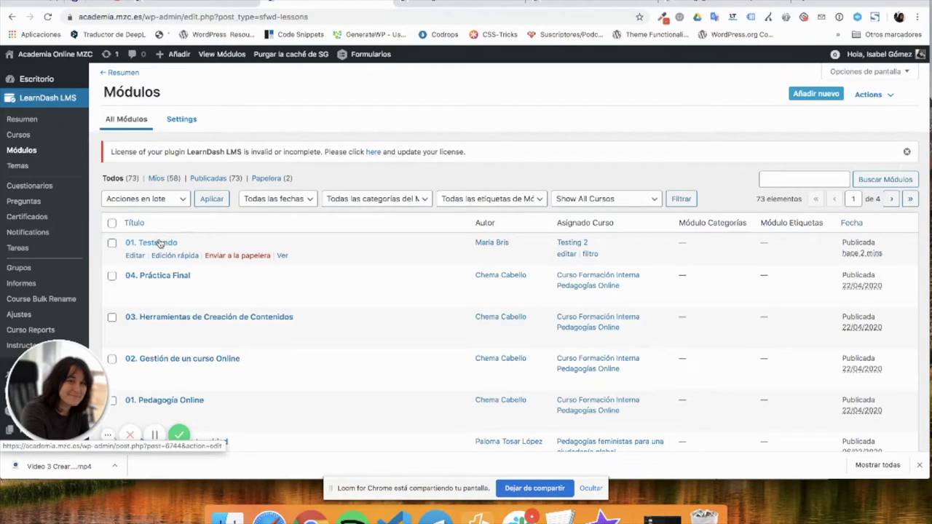
pyautogui.click(160, 244)
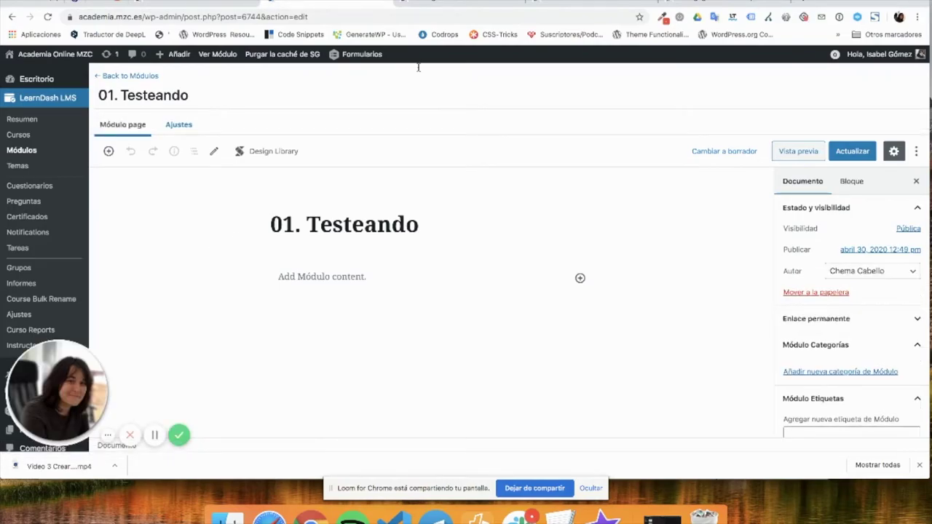
# Open the module "01. Coeducación e Igualdad" of the course "Pedagogías feministas para una ciudadanía global" as a content reference
pyautogui.click(551, 1)
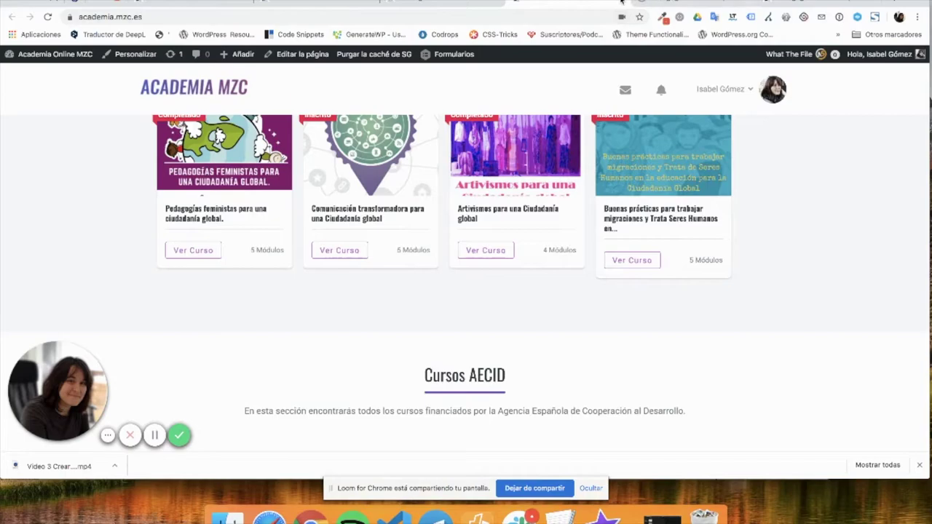
pyautogui.click(453, 6)
pyautogui.click(477, 3)
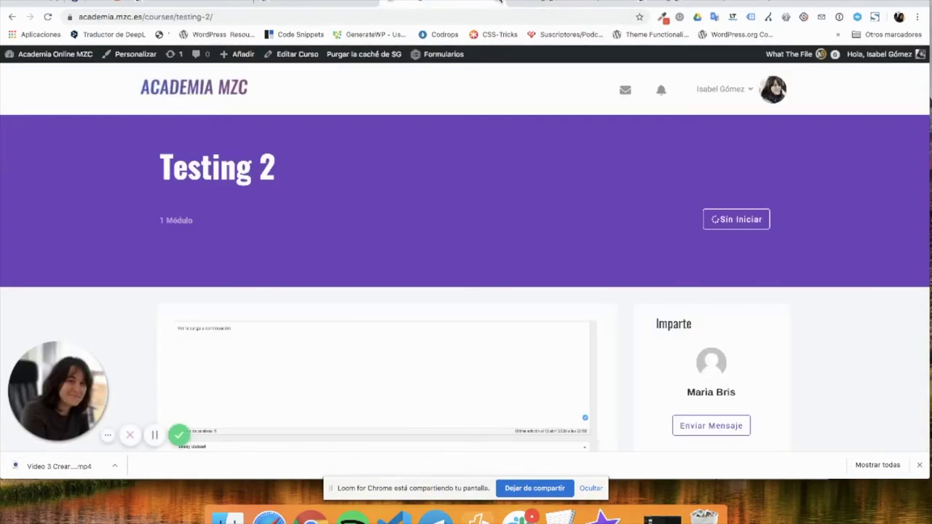
pyautogui.click(455, 4)
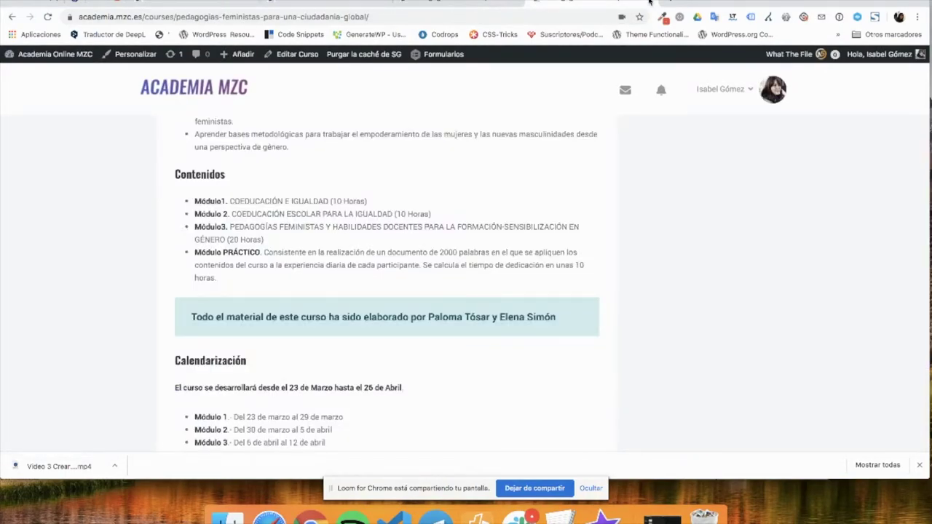
pyautogui.click(649, 3)
pyautogui.scroll(-3, 345, 175)
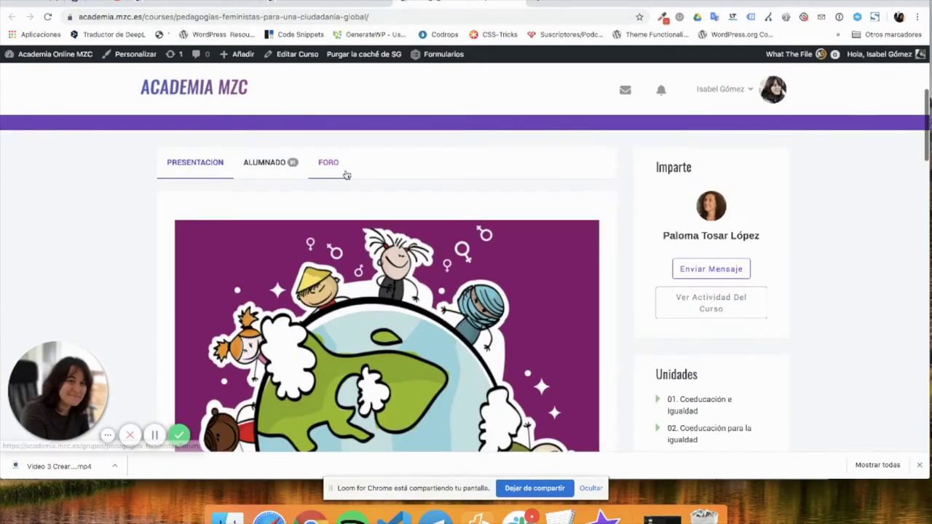
pyautogui.click(698, 400)
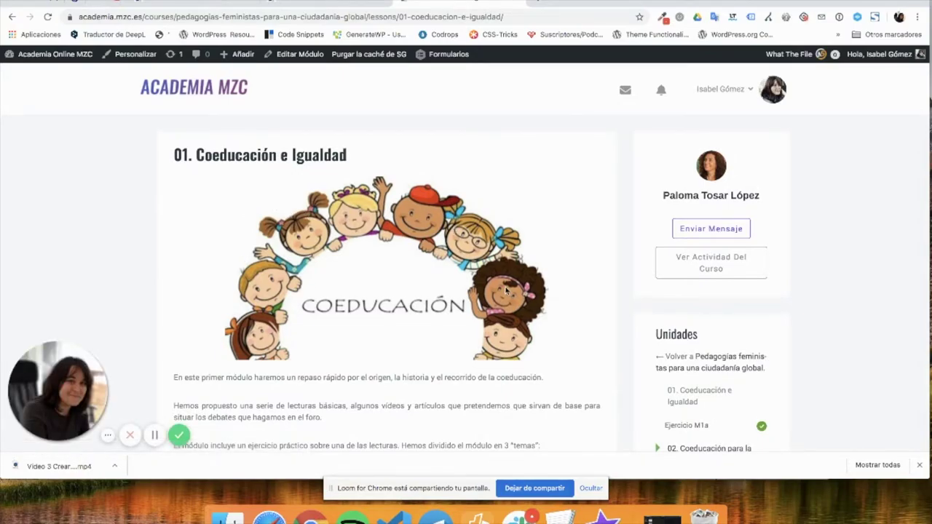
# Examine how the reference module arranges its introduction, section heading and list of PDF and link resources
pyautogui.scroll(-3, 506, 290)
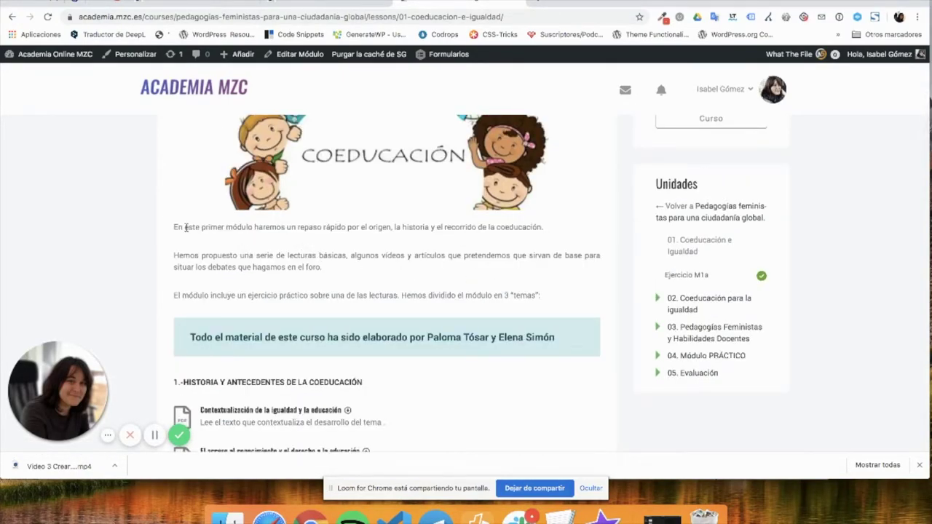
pyautogui.scroll(-2, 219, 287)
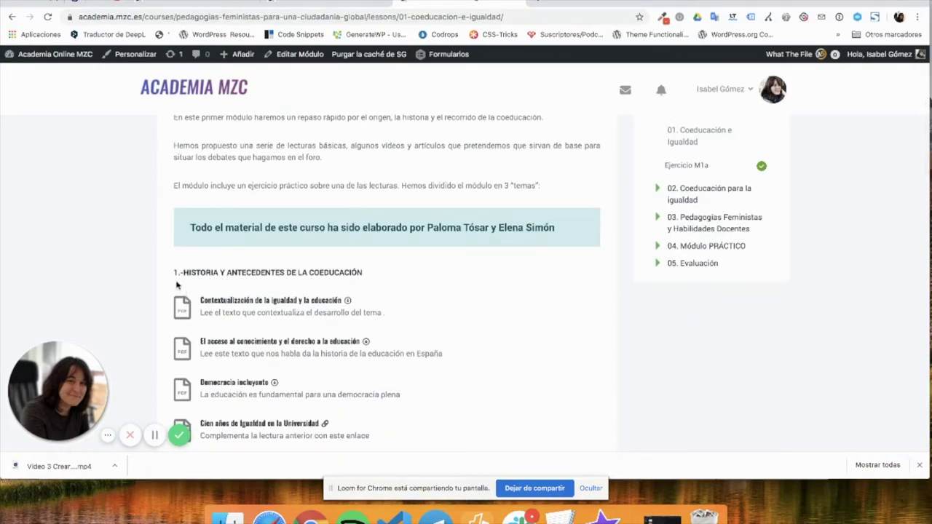
pyautogui.moveTo(175, 272); pyautogui.dragTo(362, 336)
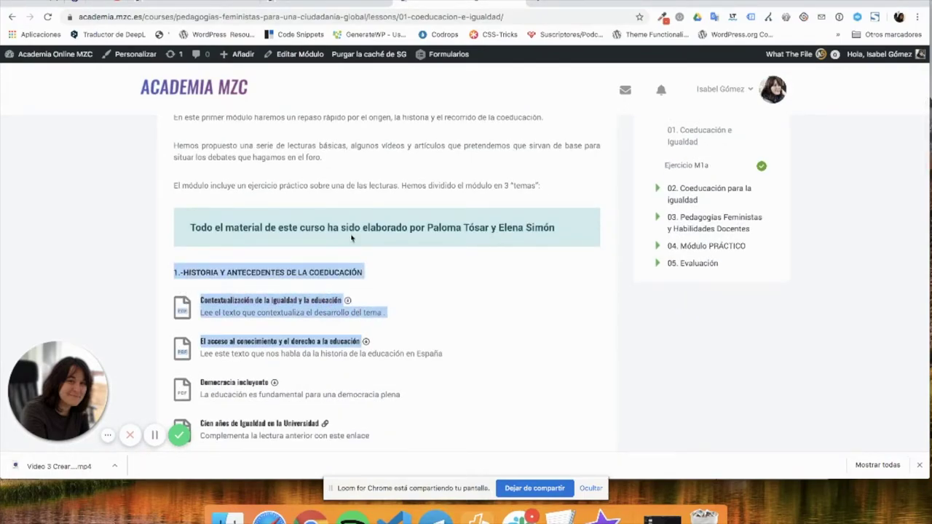
pyautogui.scroll(-1, 144, 349)
pyautogui.moveTo(174, 231); pyautogui.dragTo(295, 369)
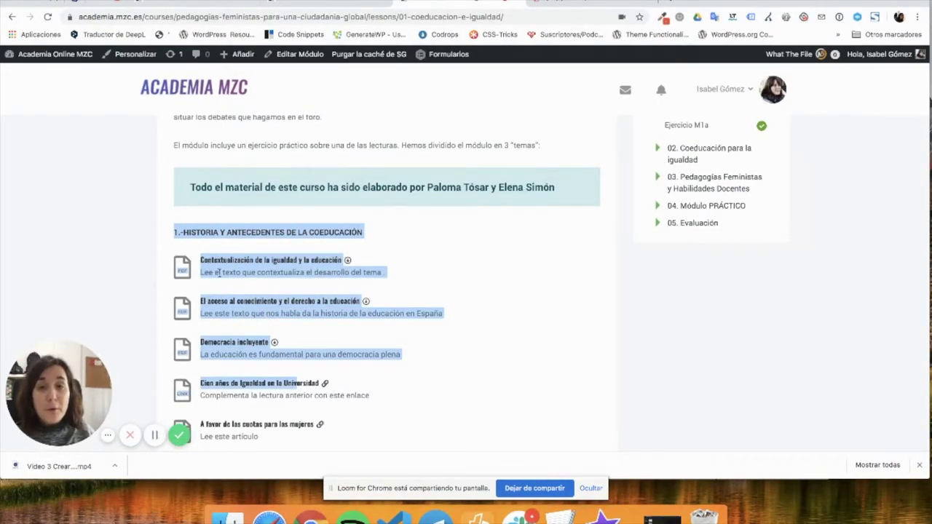
# Copy the heading "1.-HISTORIA Y ANTECEDENTES DE LA COEDUCACIÓN" from the reference module into a heading block in "01. Testeando", with an empty paragraph below
pyautogui.moveTo(373, 233); pyautogui.dragTo(166, 231)
pyautogui.hotkey('ctrl', 'c')
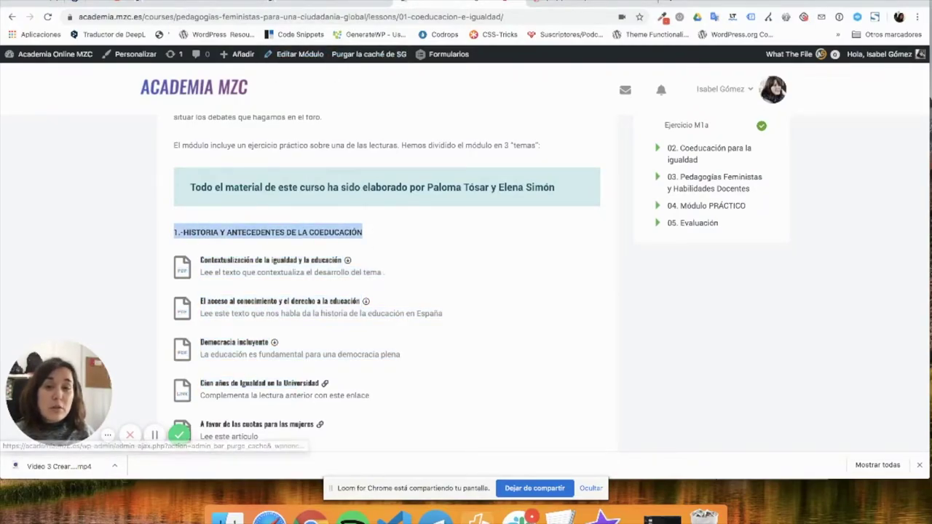
pyautogui.click(299, 54)
pyautogui.click(579, 277)
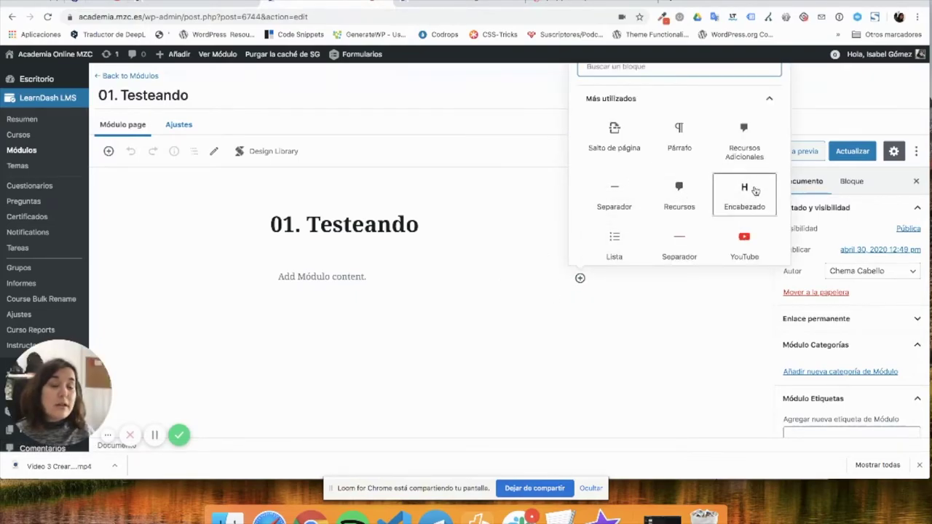
pyautogui.click(750, 190)
pyautogui.hotkey('ctrl', 'v')
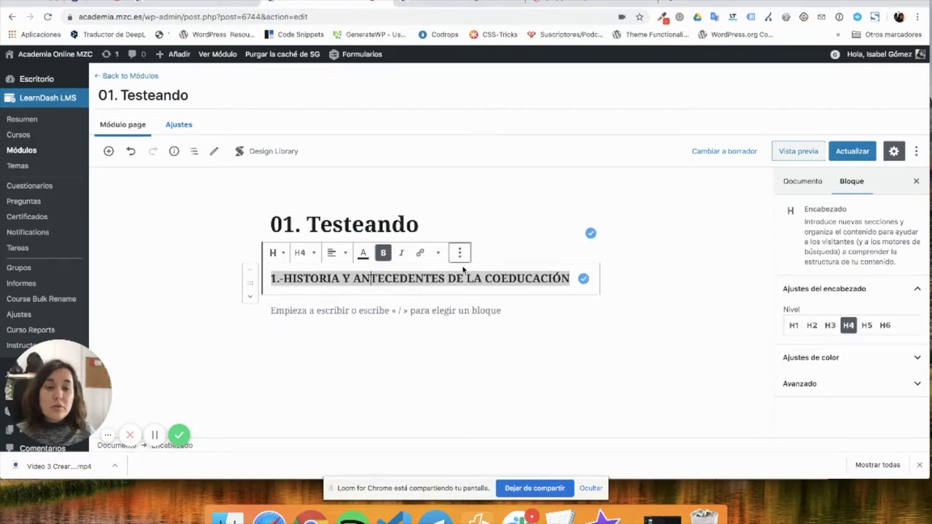
pyautogui.click(571, 278)
pyautogui.press('Down')
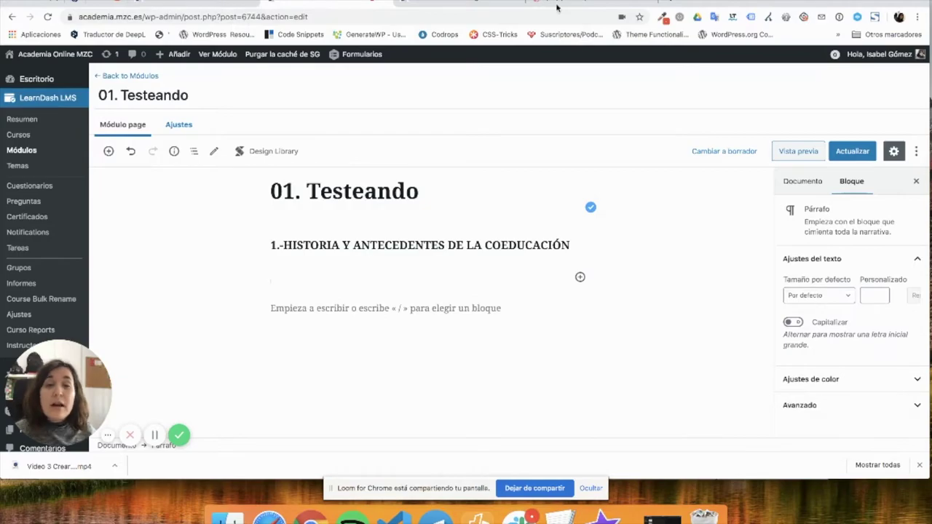
# Insert a Recursos block below the heading in "01. Testeando", checking the reference module's resource list first
pyautogui.click(474, 3)
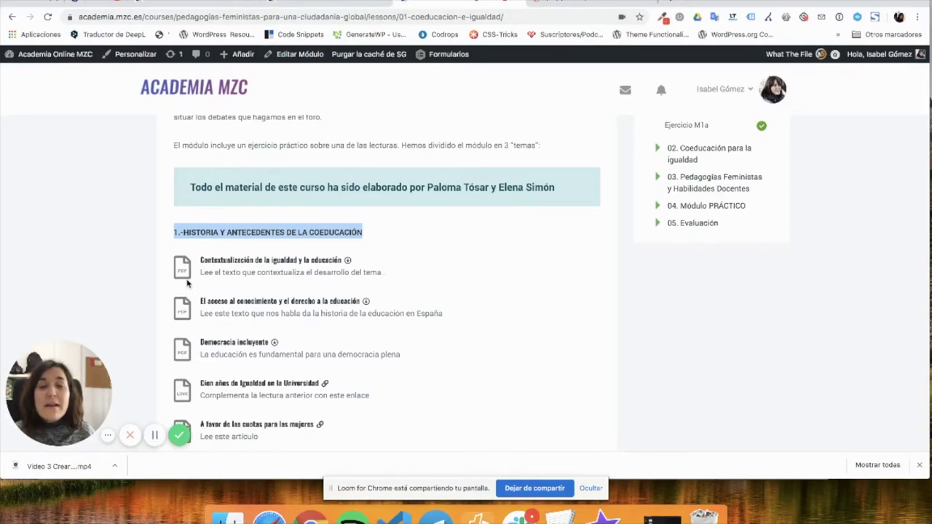
pyautogui.click(347, 8)
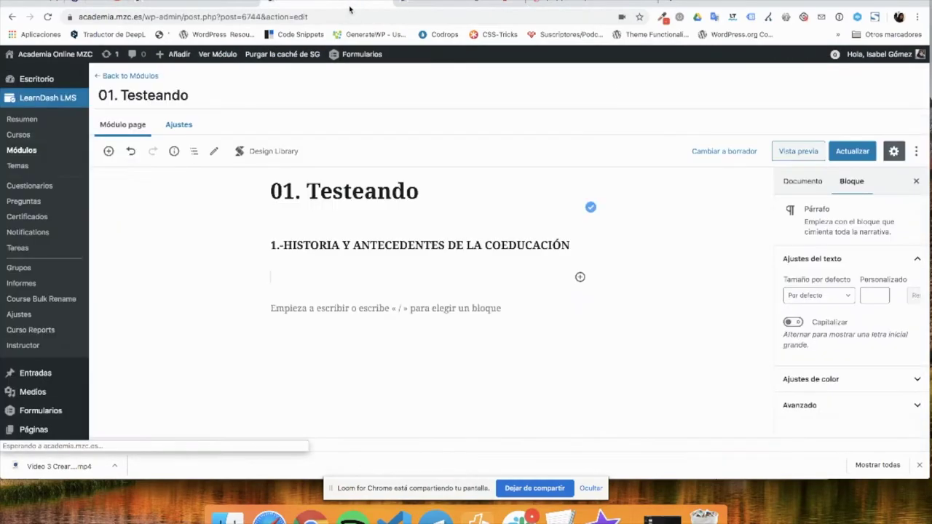
pyautogui.click(581, 277)
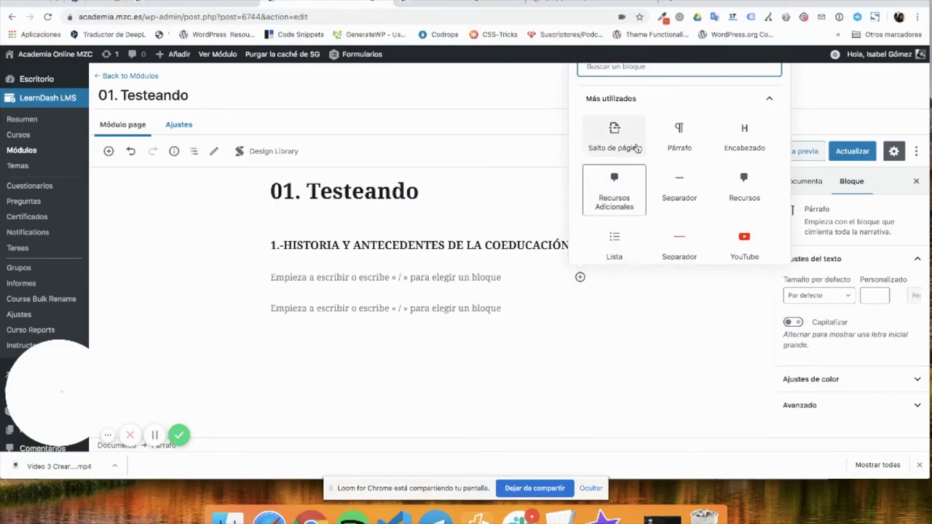
pyautogui.click(688, 109)
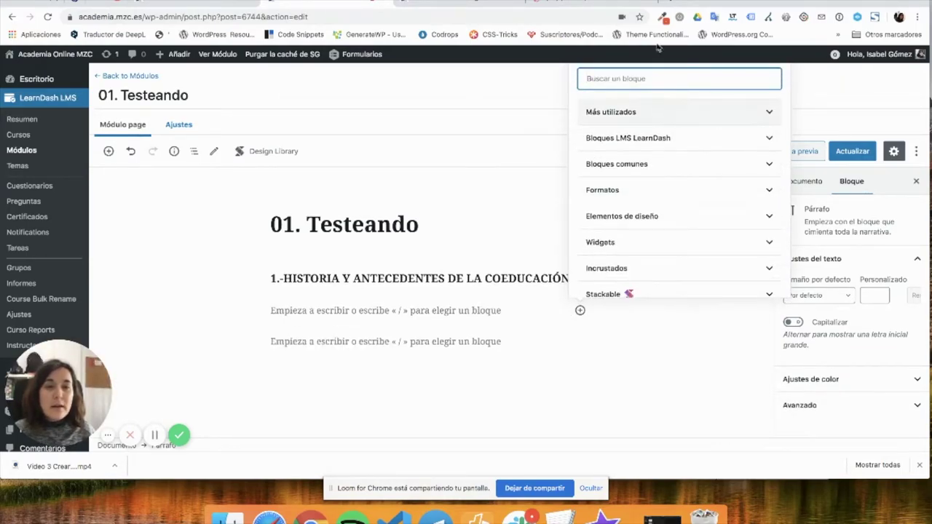
pyautogui.write('ur')
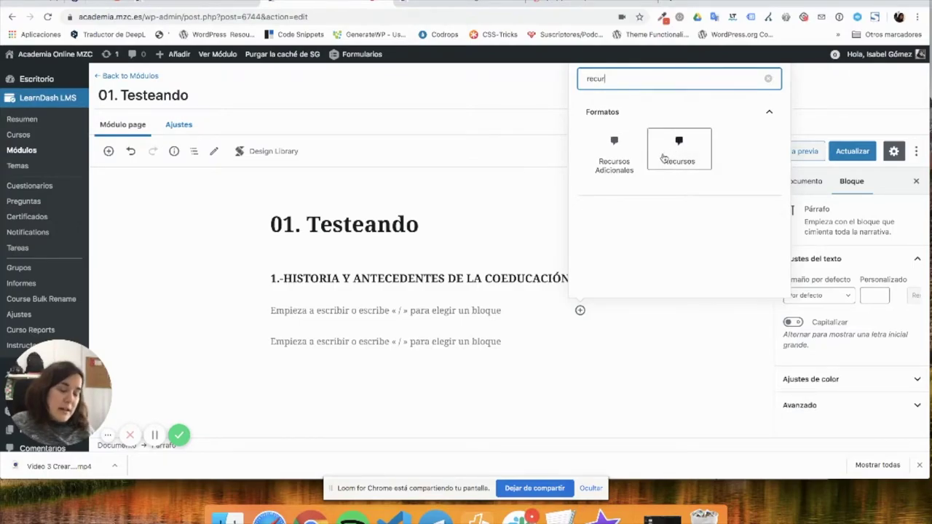
pyautogui.click(664, 159)
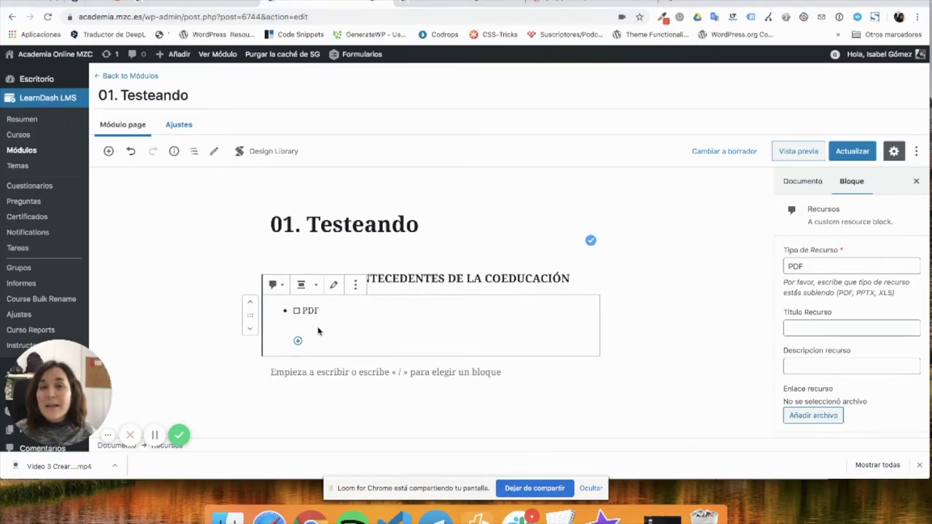
# Switch the Recursos block to its editing form and look over its type, title, description and link fields
pyautogui.click(334, 285)
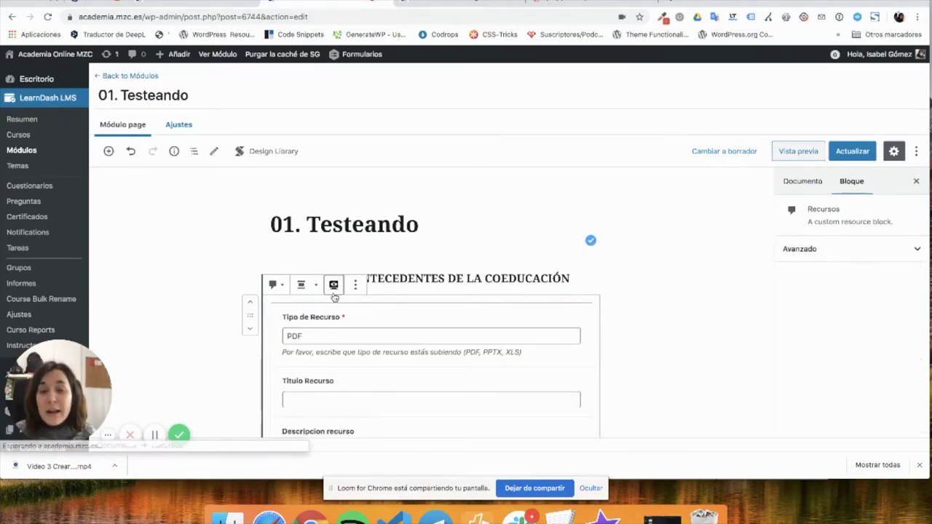
pyautogui.scroll(-1, 316, 342)
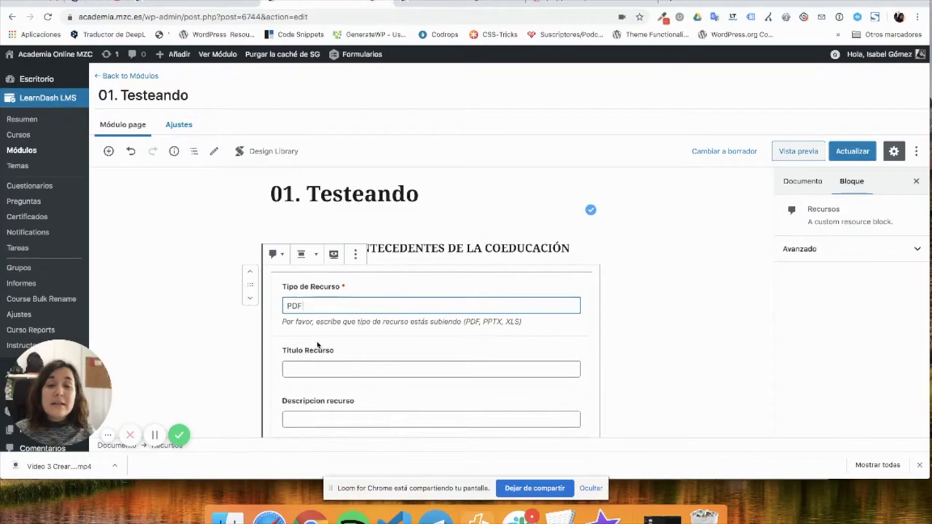
pyautogui.scroll(-1, 306, 331)
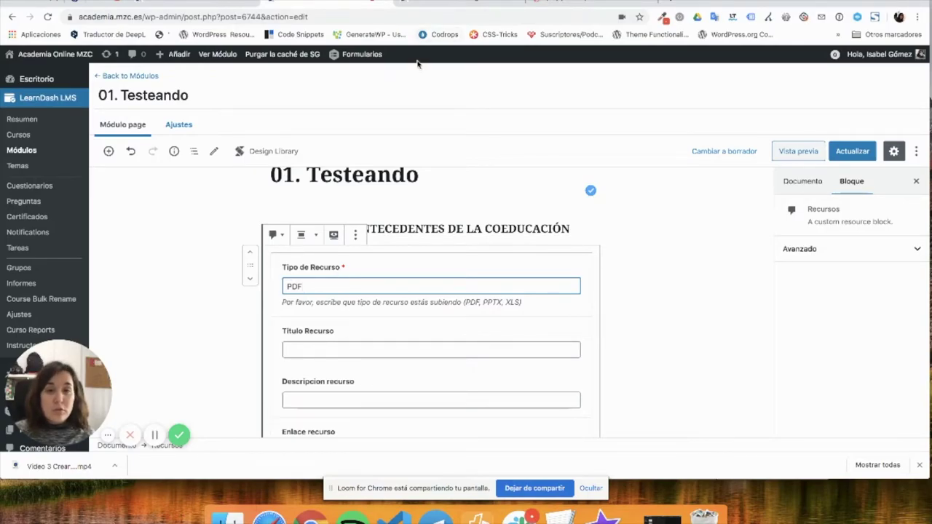
# Set the resource title to "Contextualización de la igualdad y la educación", copied from the first resource of the reference module
pyautogui.click(441, 4)
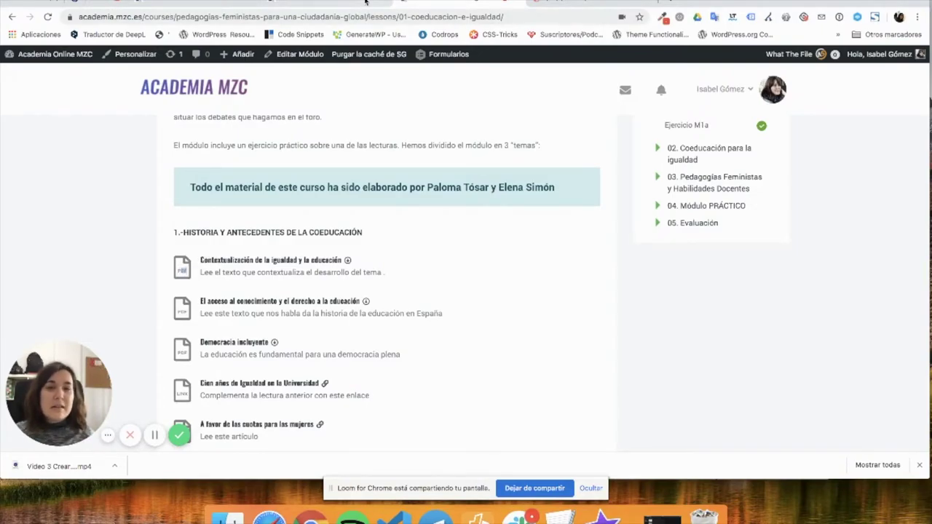
pyautogui.click(367, 5)
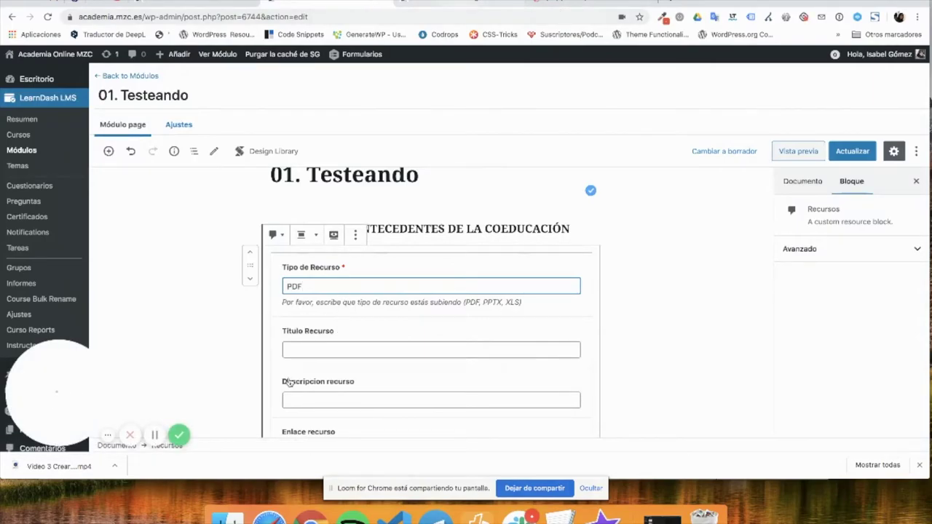
pyautogui.click(327, 350)
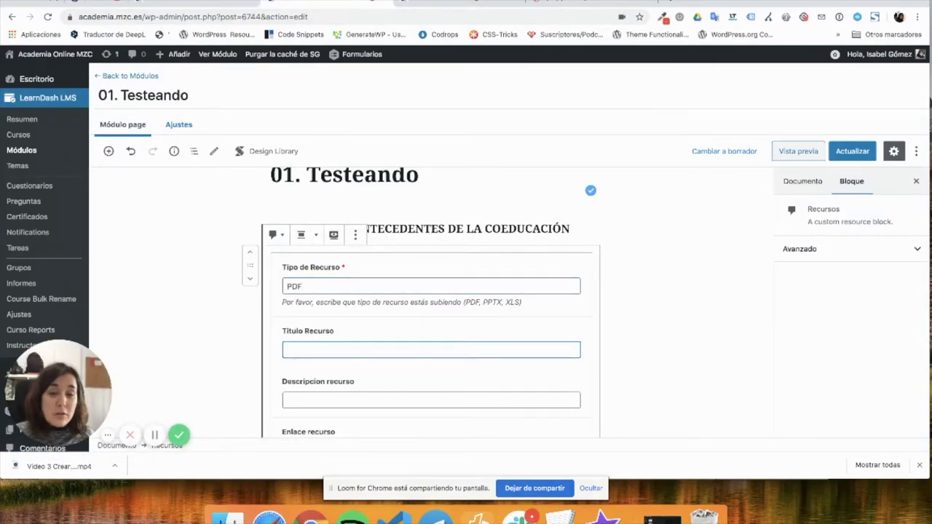
pyautogui.hotkey('ctrl', 'shift', 'Tab')
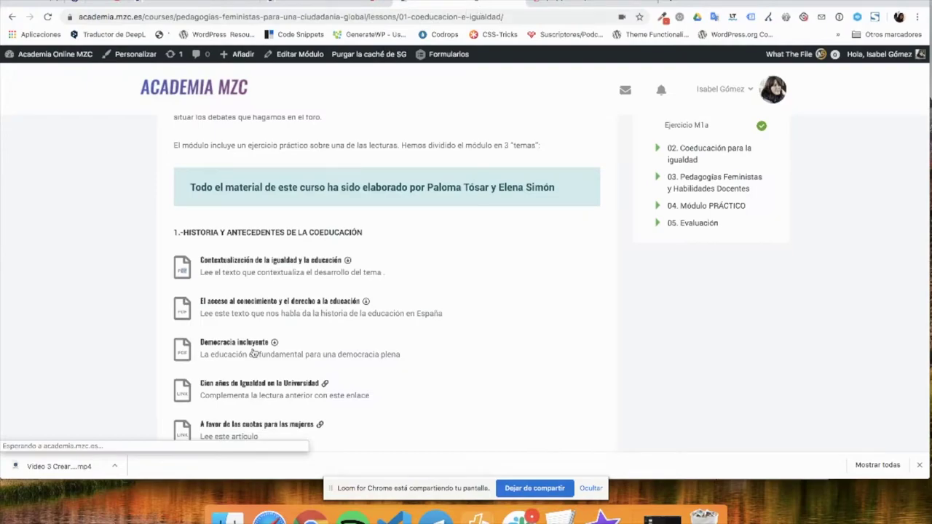
pyautogui.moveTo(345, 261); pyautogui.dragTo(201, 261)
pyautogui.hotkey('ctrl', 'c')
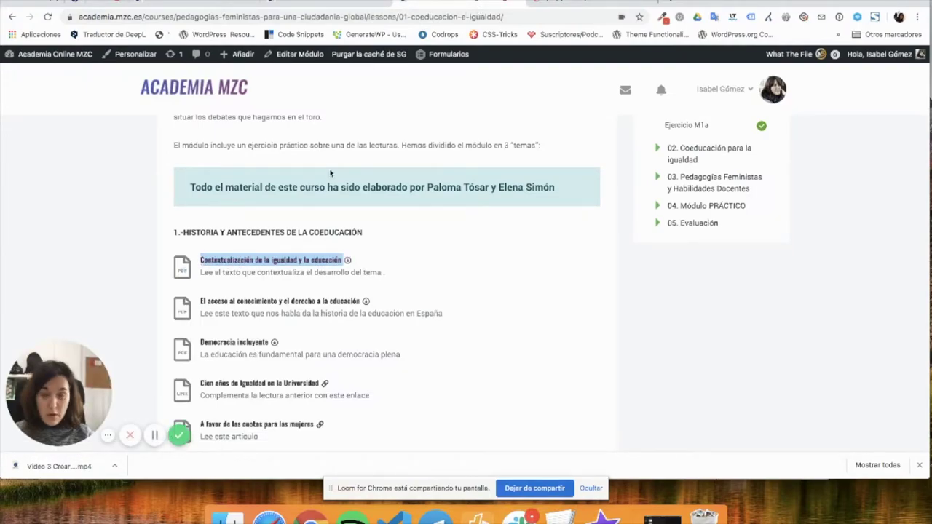
pyautogui.click(313, 4)
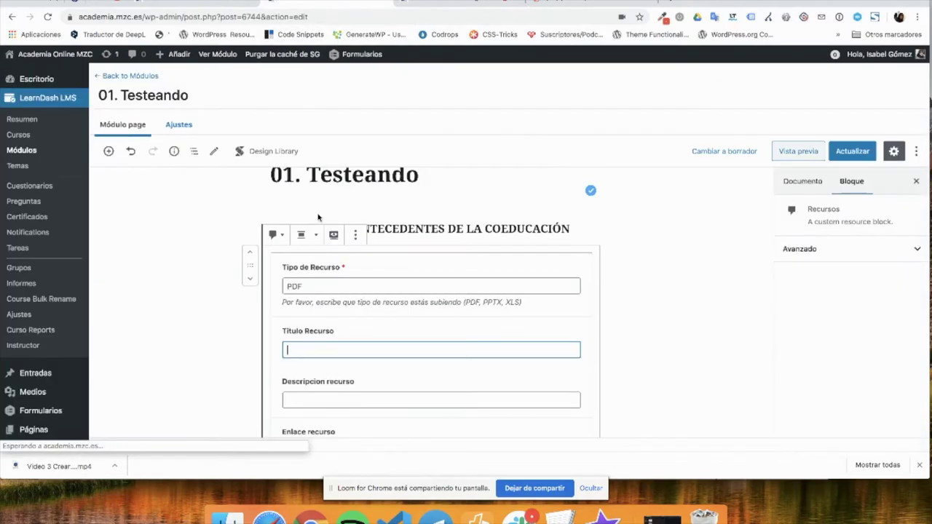
pyautogui.hotkey('ctrl', 'v')
# Set the resource description to "Lee el texto que contextualiza el desarrollo del tema.", copied from the first resource of the reference module
pyautogui.click(343, 397)
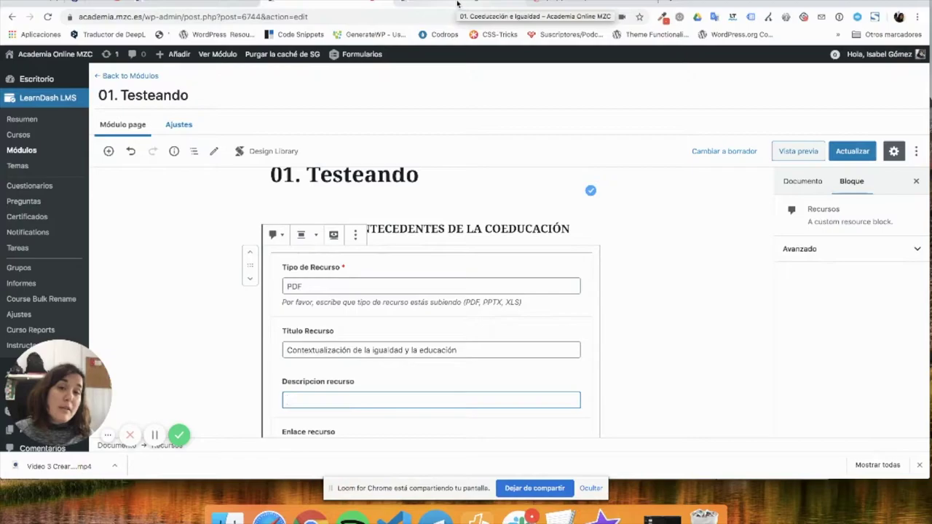
pyautogui.click(458, 4)
pyautogui.moveTo(388, 275); pyautogui.dragTo(198, 275)
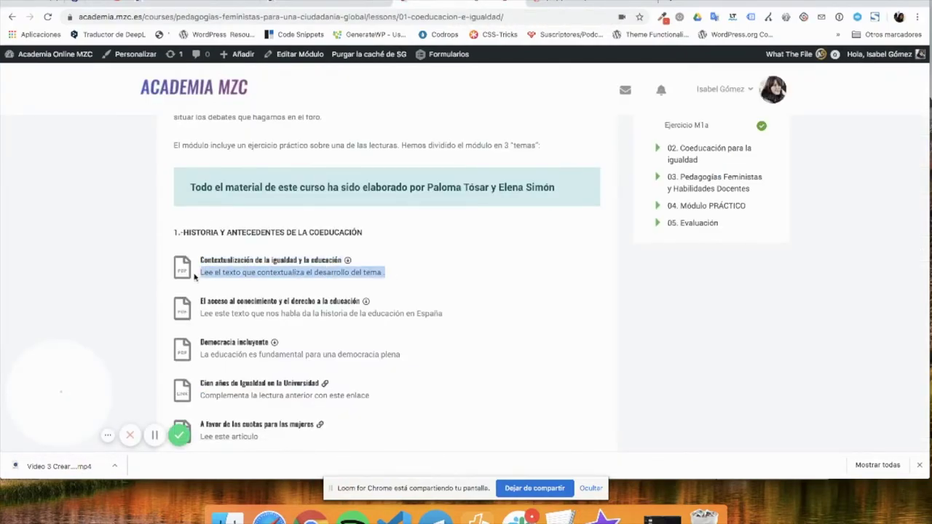
pyautogui.click(321, 4)
pyautogui.write('Lee el texto que contextualiza el desarrollo del tema .')
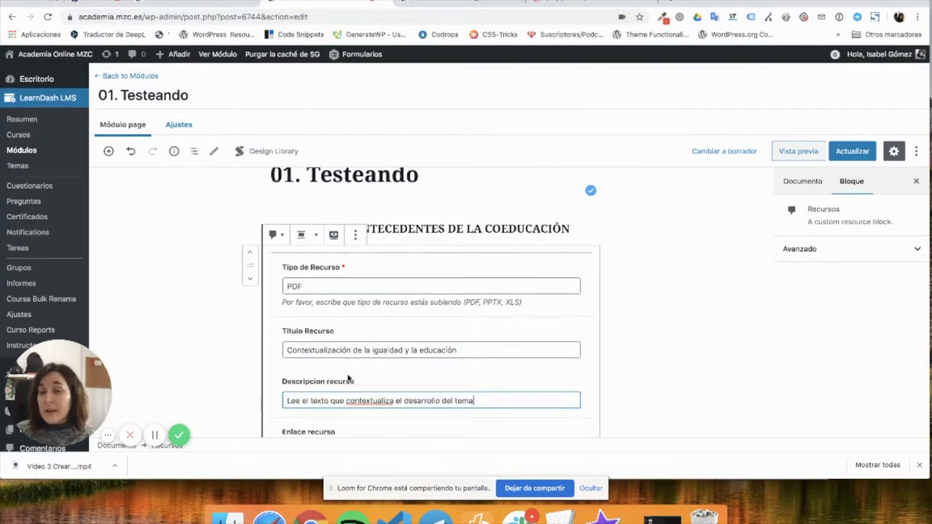
pyautogui.scroll(-1, 349, 377)
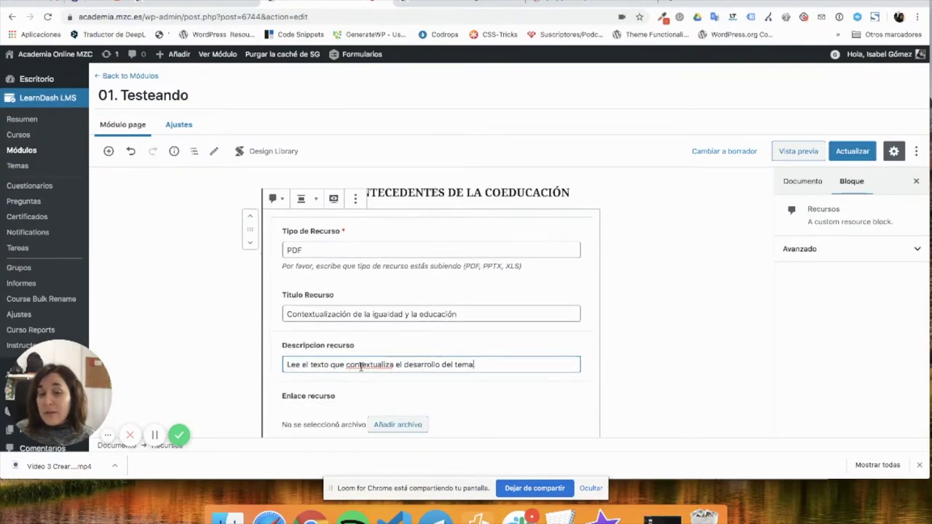
pyautogui.press('BackSpace')
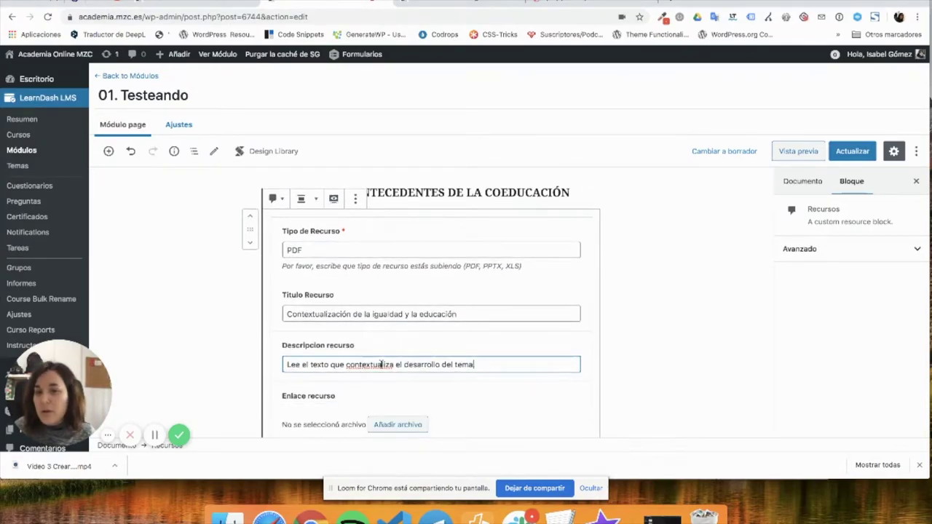
pyautogui.scroll(-1, 423, 382)
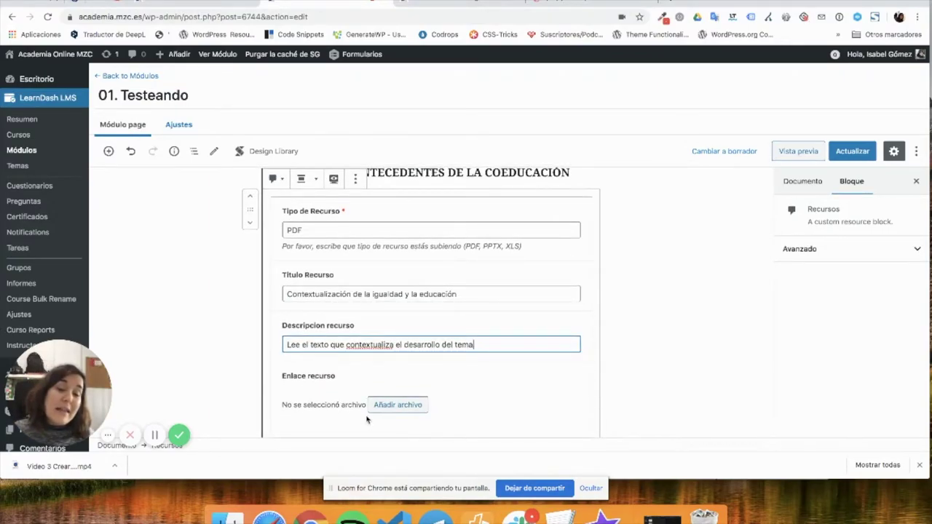
pyautogui.press('BackSpace')
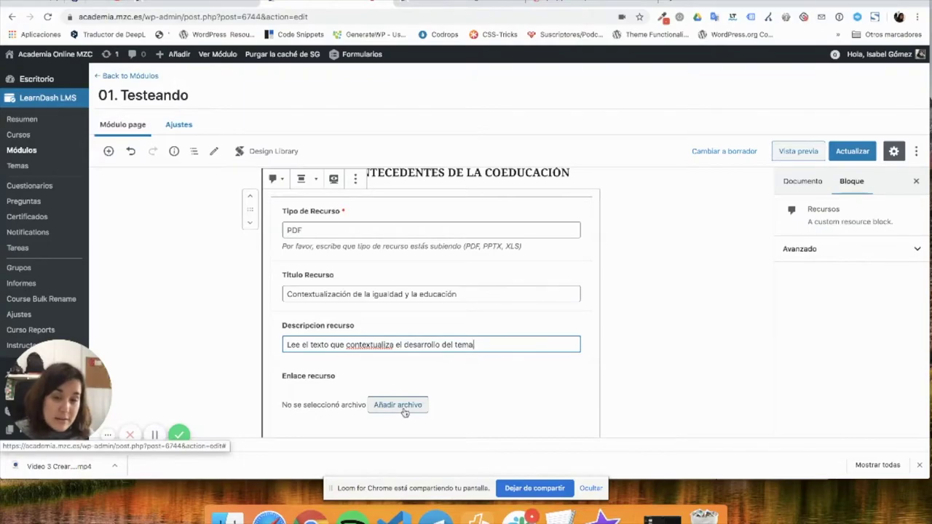
# Browse the media library for the resource link and try to upload "DIARIO DE BITÁCORA.pdf" from the Escritorio folder, cancelling the file selection
pyautogui.click(404, 408)
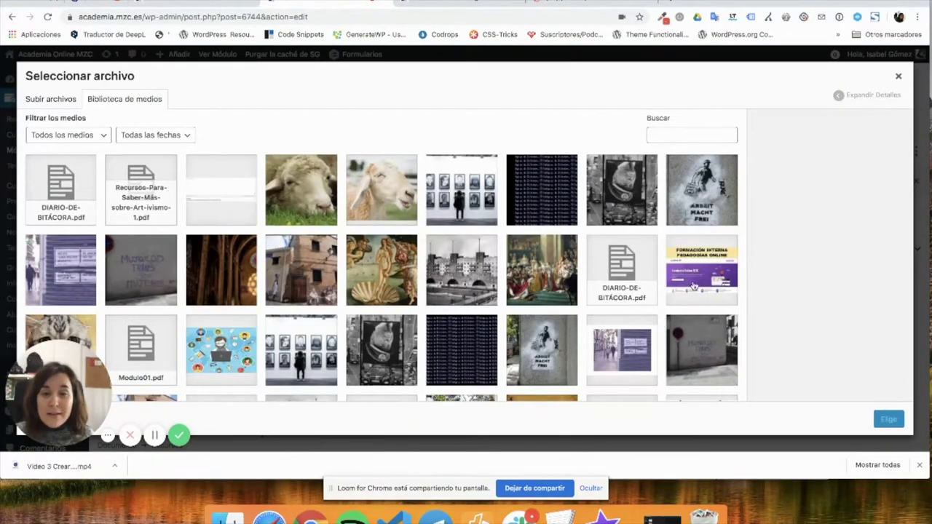
pyautogui.scroll(-5, 635, 226)
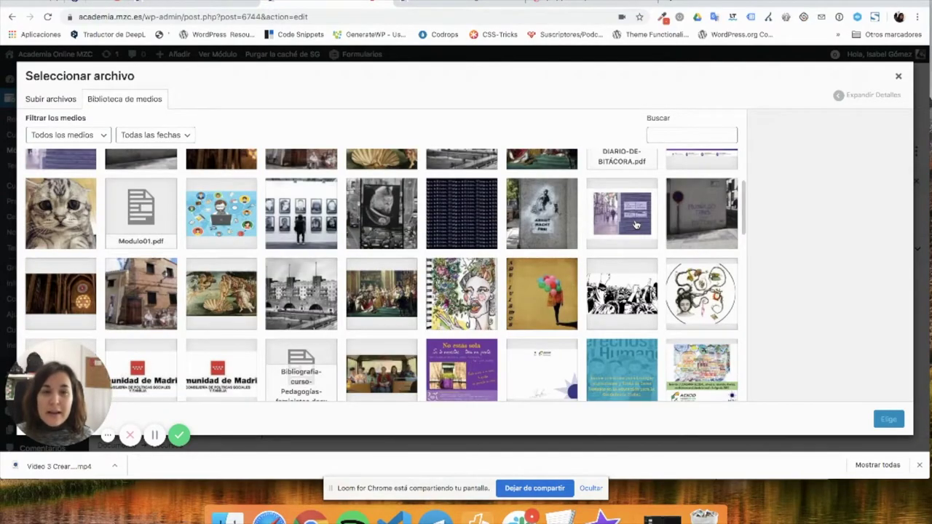
pyautogui.scroll(5, 541, 206)
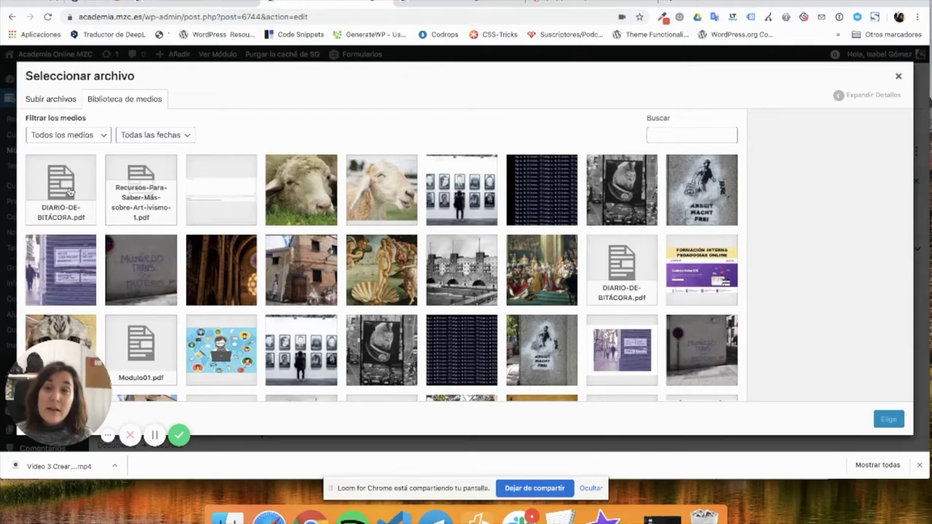
pyautogui.click(73, 104)
pyautogui.click(484, 264)
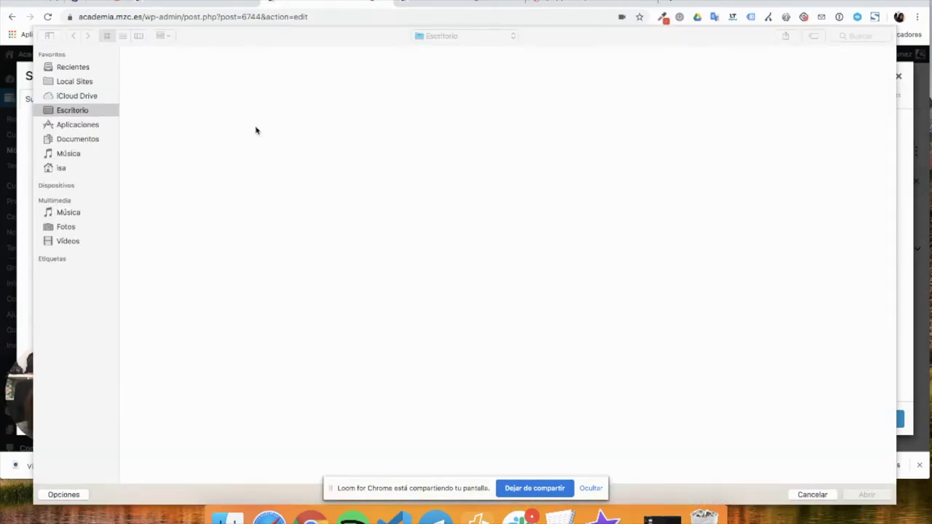
pyautogui.click(340, 216)
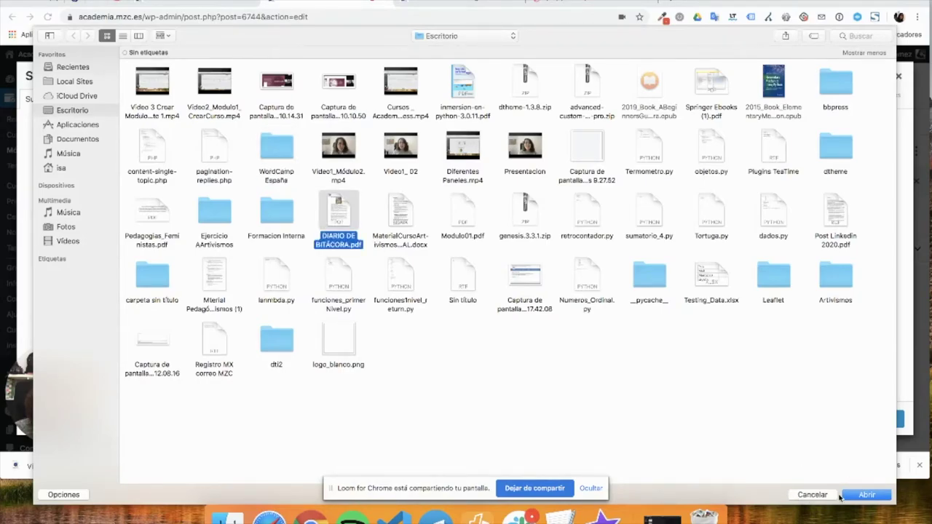
pyautogui.click(814, 495)
# Attach "DIARIO-DE-BITÁCORA.pdf" from the media library as the resource link
pyautogui.click(120, 110)
pyautogui.click(75, 201)
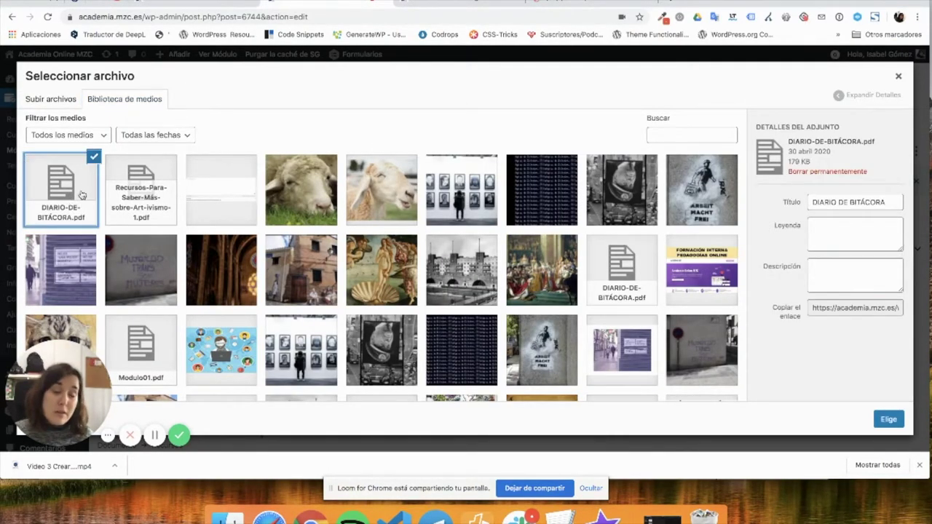
pyautogui.click(886, 421)
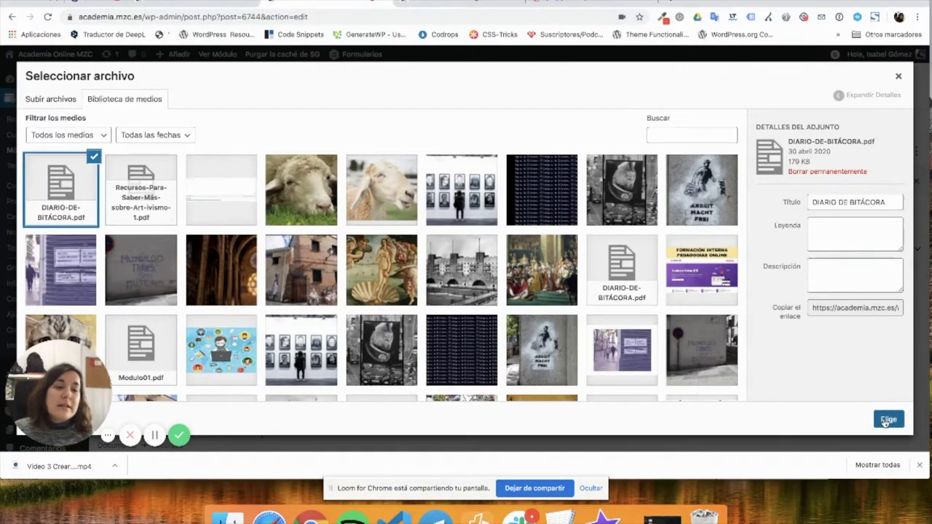
pyautogui.scroll(-1, 397, 350)
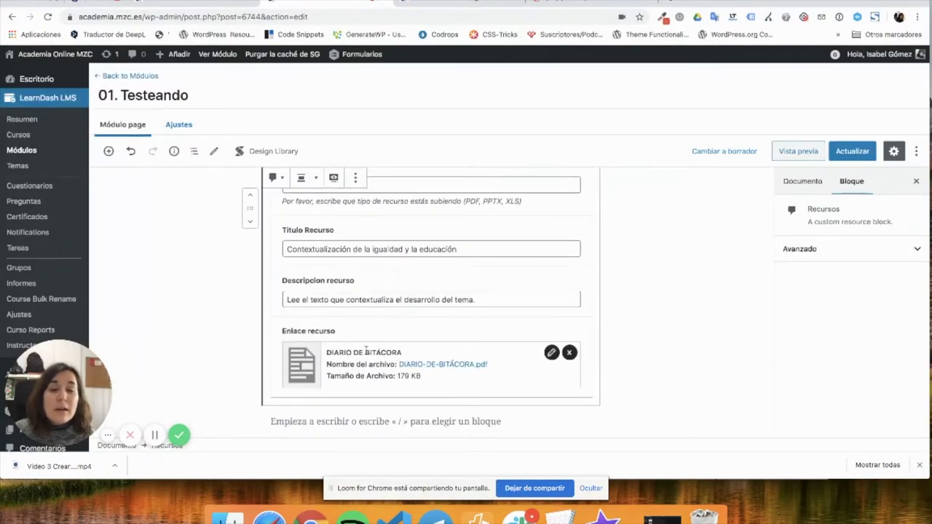
pyautogui.moveTo(408, 356)
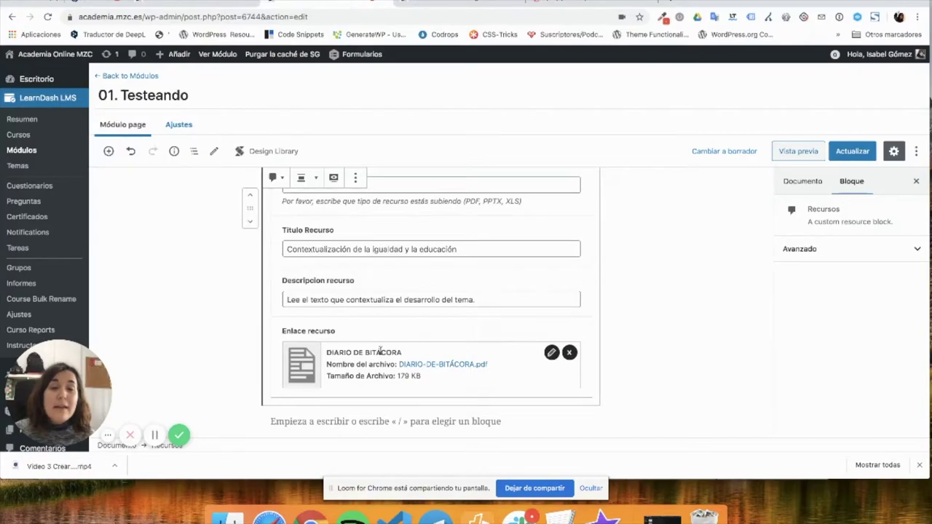
# Look over the editable details of the attached file and close them without changes
pyautogui.click(552, 353)
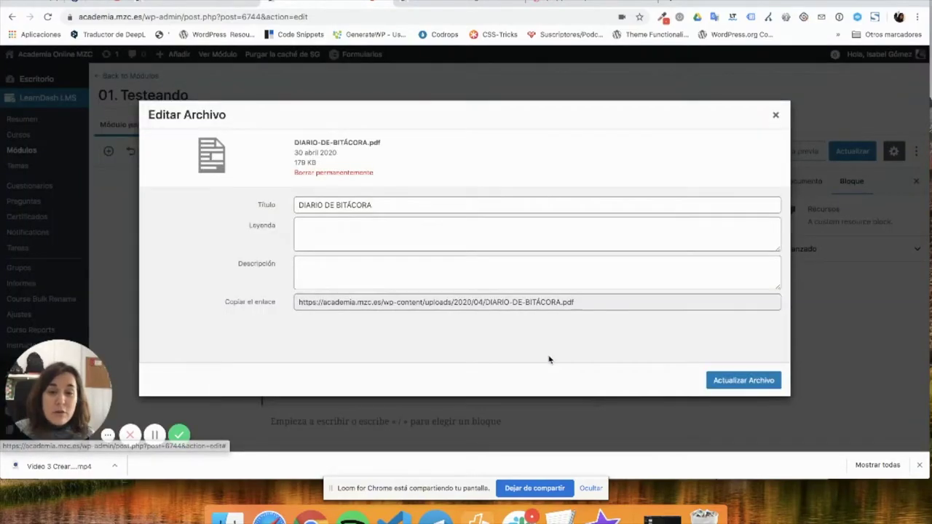
pyautogui.click(382, 207)
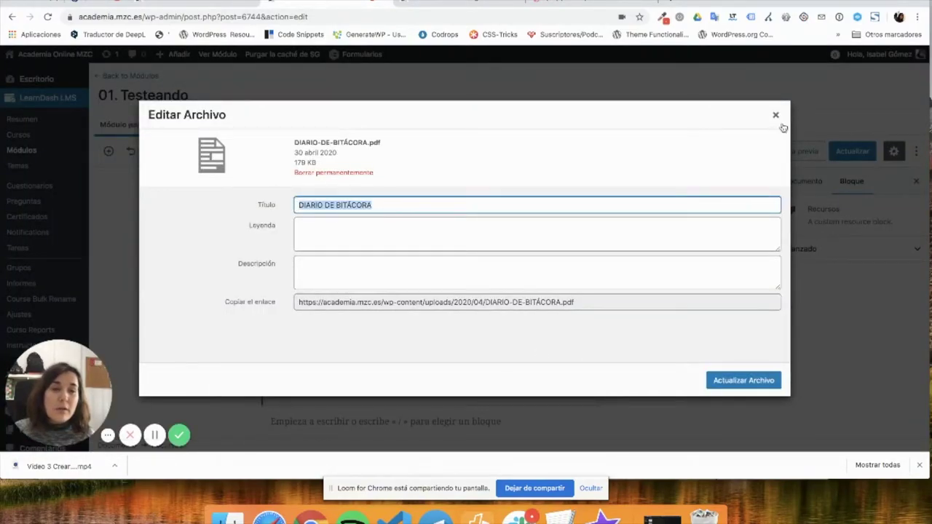
pyautogui.click(776, 115)
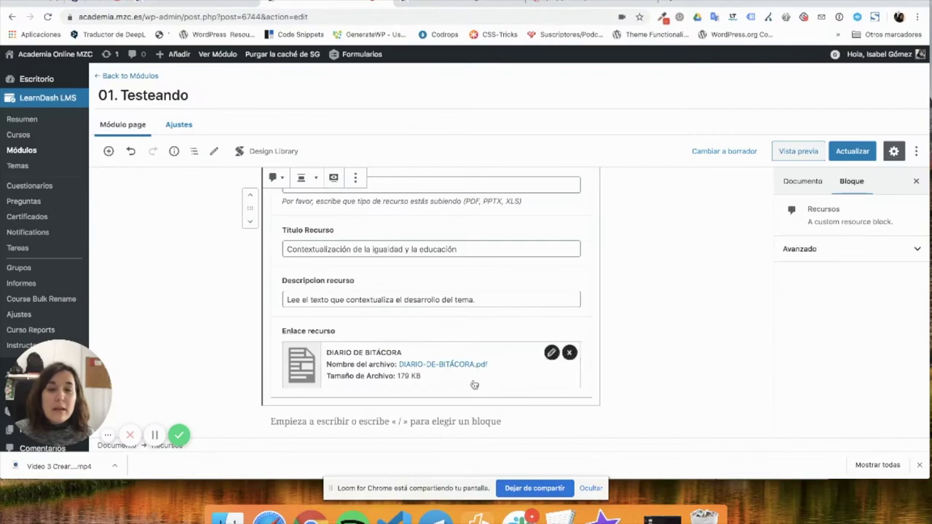
# Replace the attached resource file with "Recursos-Para-Saber-Más-sobre-Art-ivismo-1.pdf" from the media library
pyautogui.click(569, 354)
pyautogui.click(396, 359)
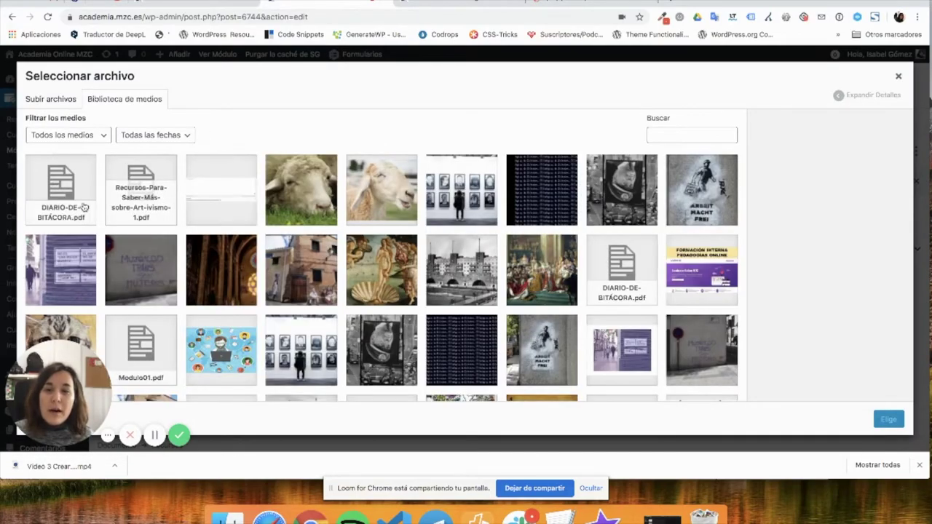
pyautogui.click(138, 207)
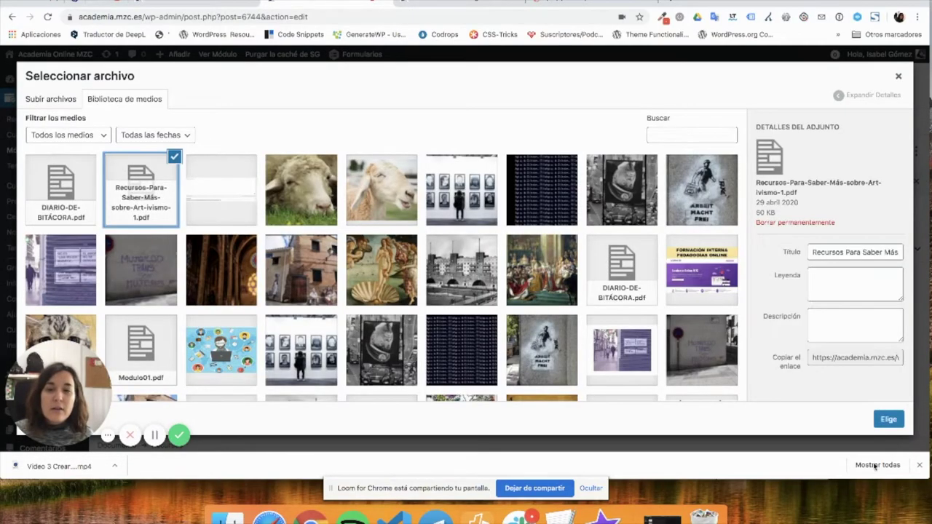
pyautogui.click(887, 420)
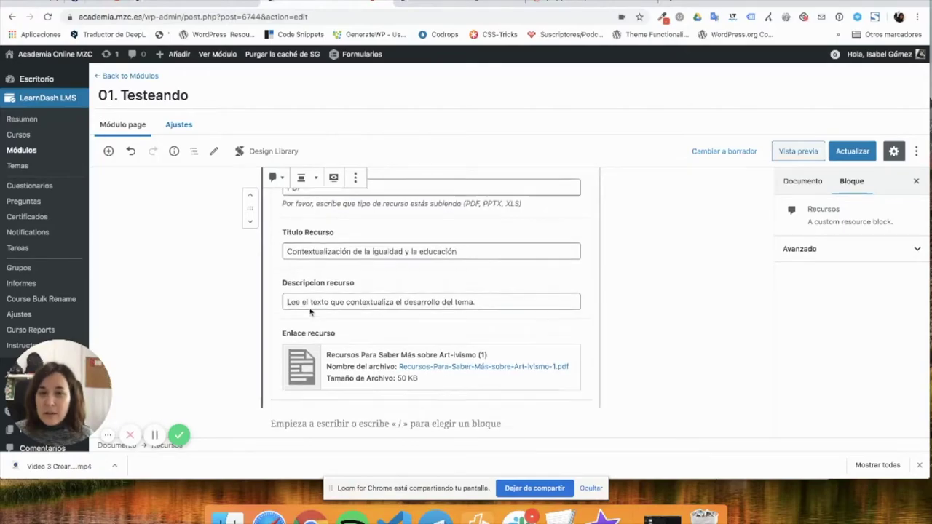
# Check the completed resource fields, update the module and preview its page to examine the heading and the resource
pyautogui.scroll(2, 310, 310)
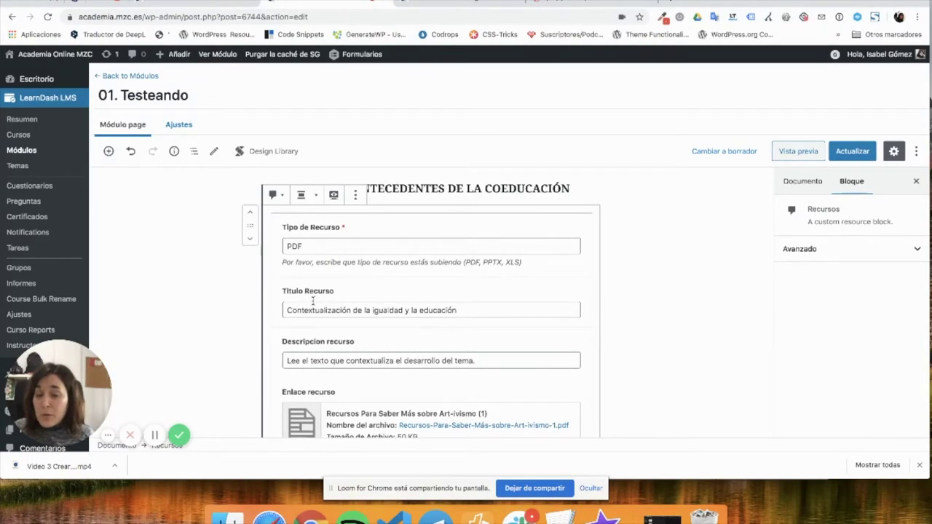
pyautogui.scroll(-2, 324, 308)
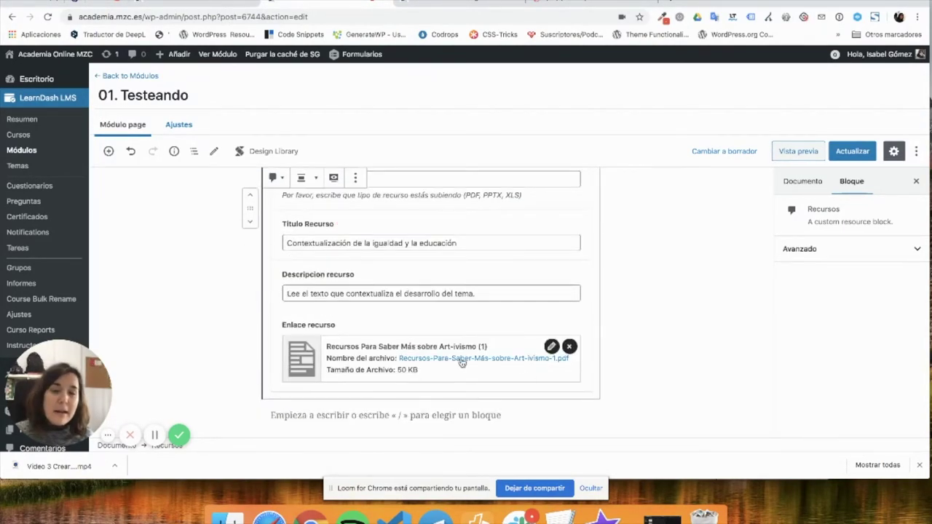
pyautogui.scroll(1, 472, 339)
pyautogui.scroll(3, 472, 337)
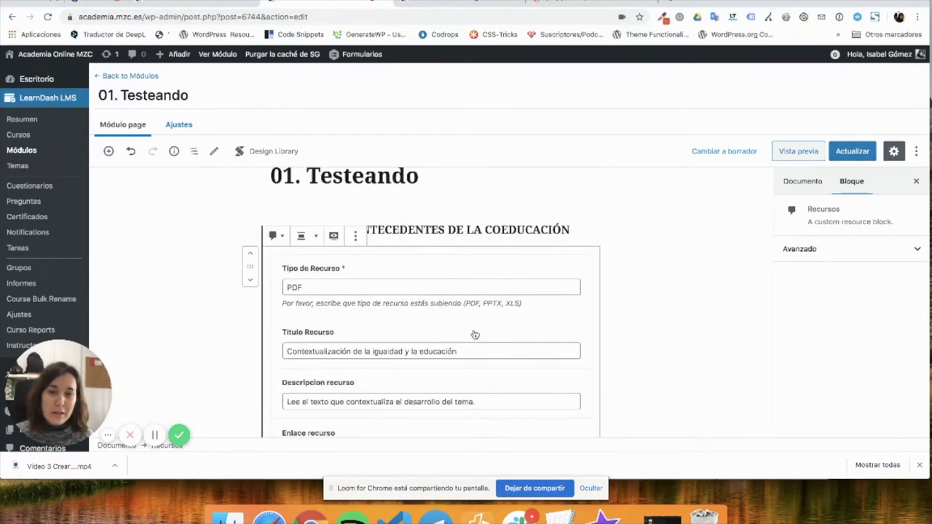
pyautogui.click(847, 151)
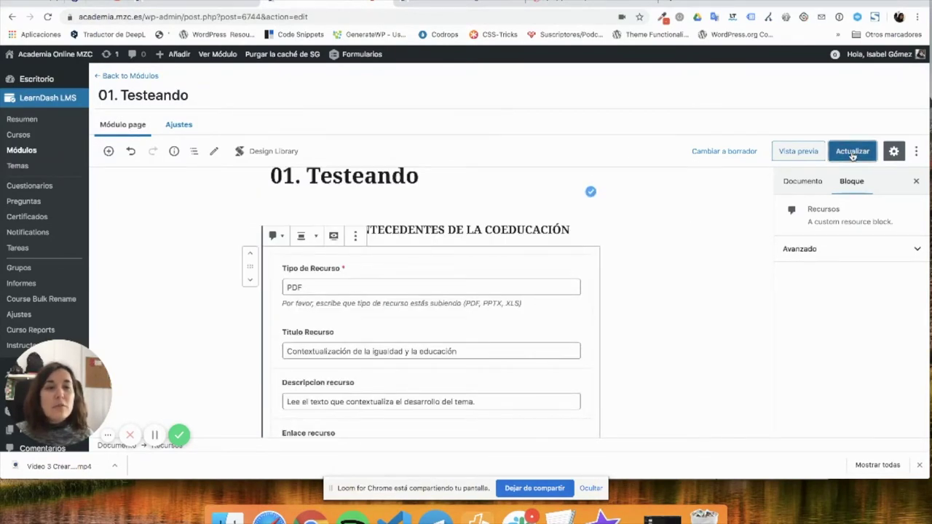
pyautogui.click(790, 158)
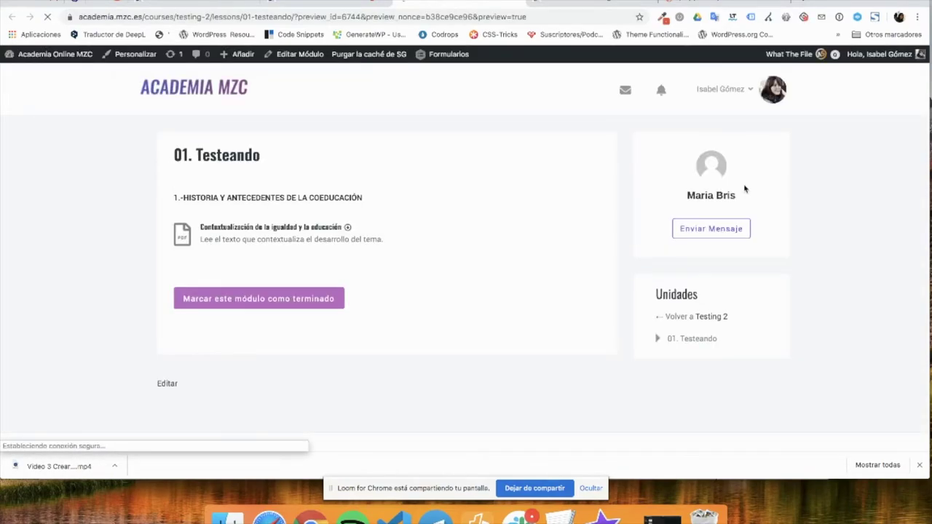
pyautogui.moveTo(173, 198); pyautogui.dragTo(377, 212)
pyautogui.click(210, 263)
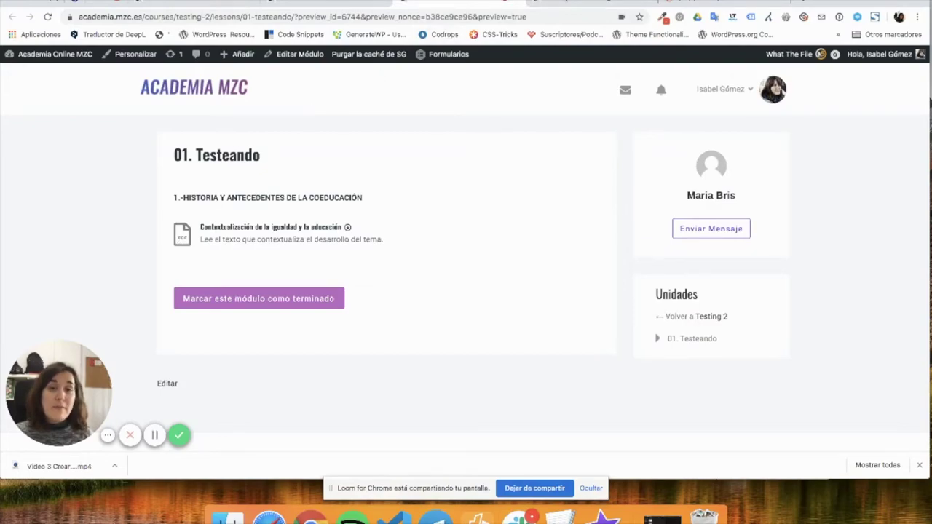
# Examine the reference module's resource list and video, especially the link resource "Cien años de Igualdad en la Universidad"
pyautogui.click(567, 3)
pyautogui.scroll(-3, 407, 274)
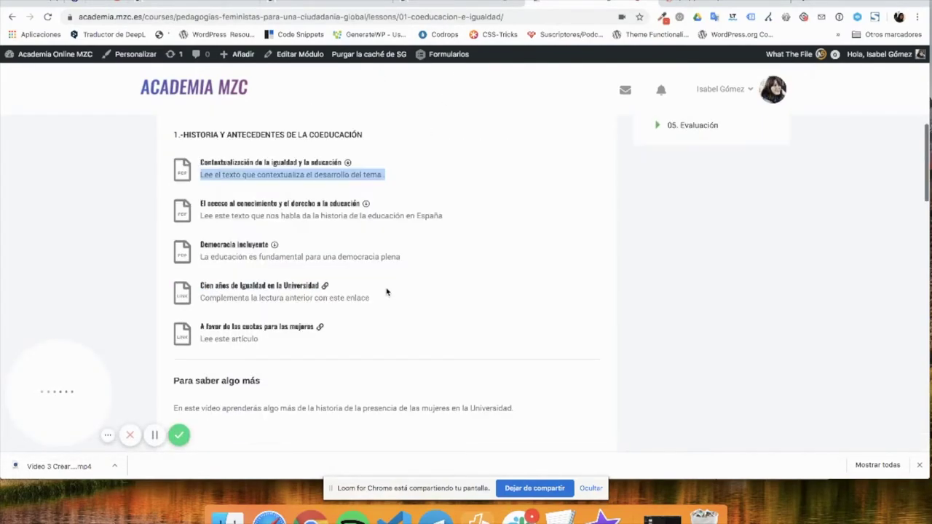
pyautogui.moveTo(378, 304); pyautogui.dragTo(195, 297)
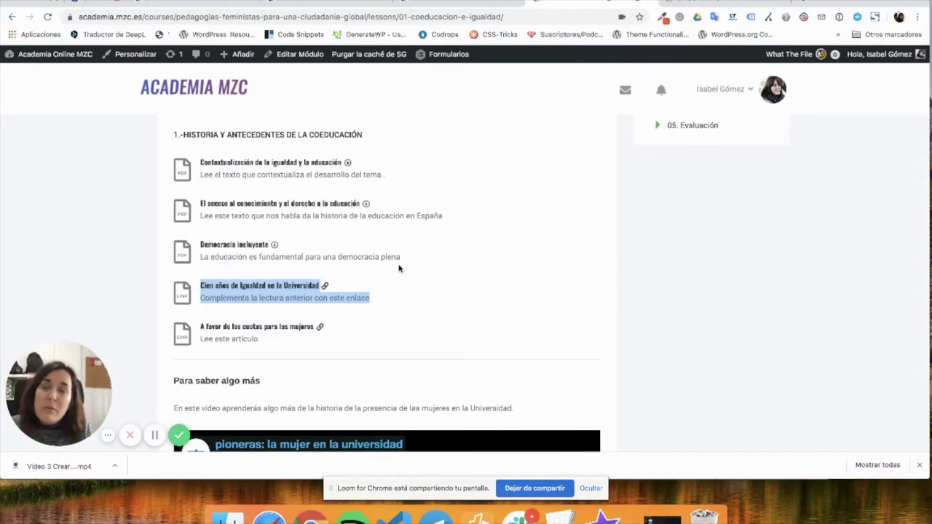
pyautogui.scroll(-4, 402, 351)
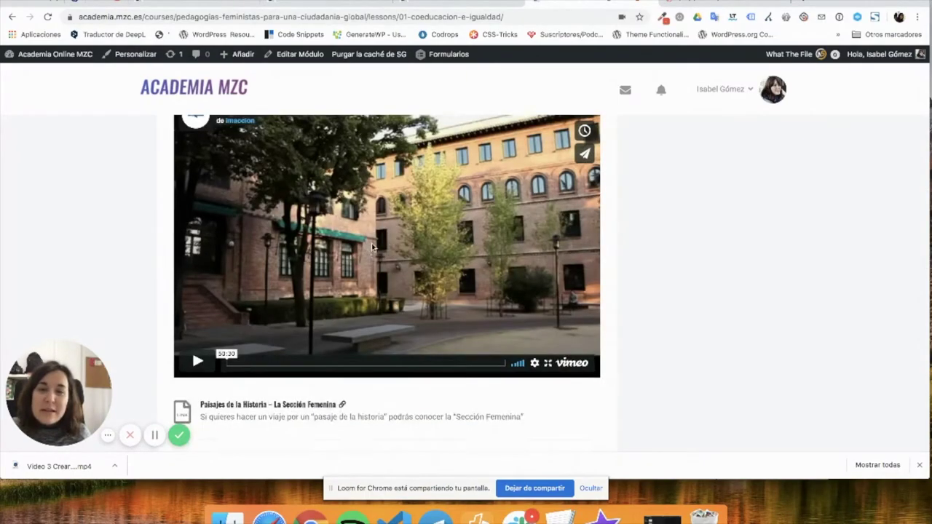
pyautogui.scroll(6, 366, 245)
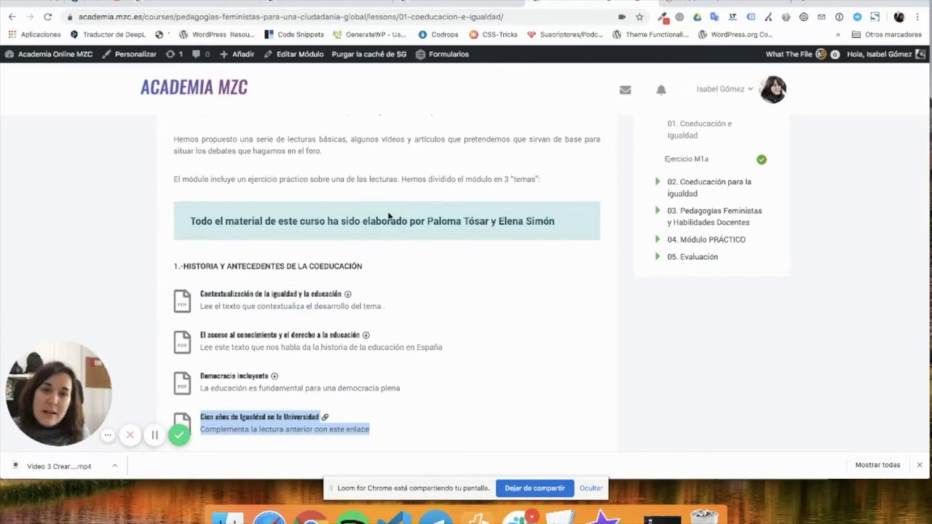
pyautogui.scroll(-2, 389, 214)
pyautogui.scroll(-1, 381, 235)
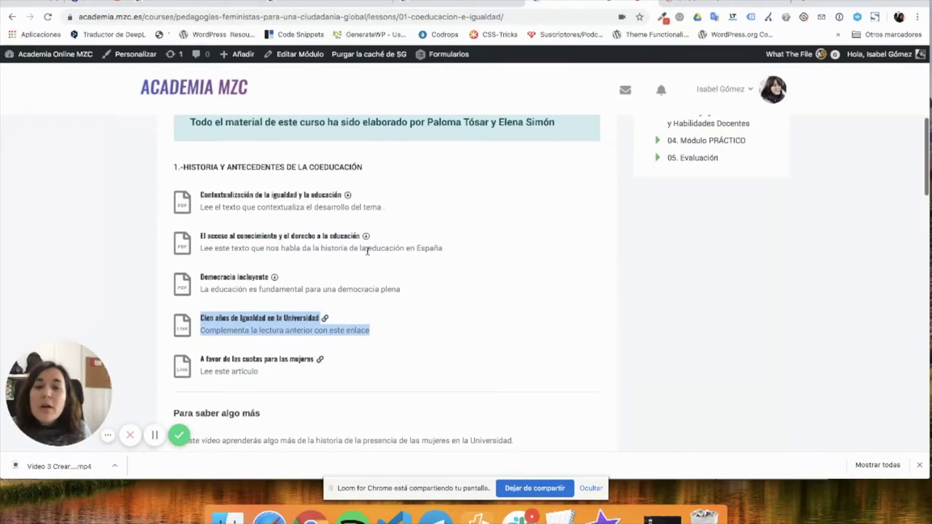
# Add a "Recursos Adicionales" block below the PDF resource in the 01. Testeando module and switch it to edit mode
pyautogui.rightClick(304, 146)
pyautogui.click(310, 50)
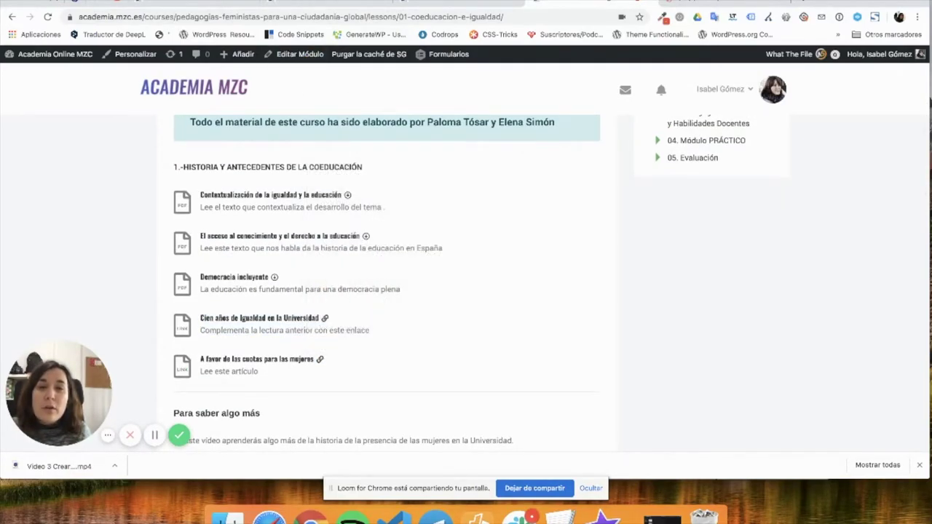
pyautogui.scroll(-4, 351, 215)
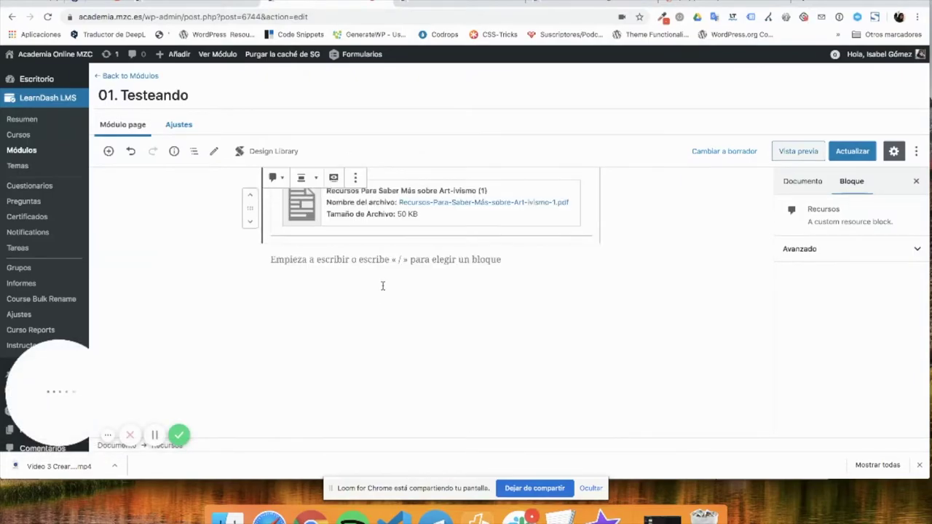
pyautogui.click(381, 272)
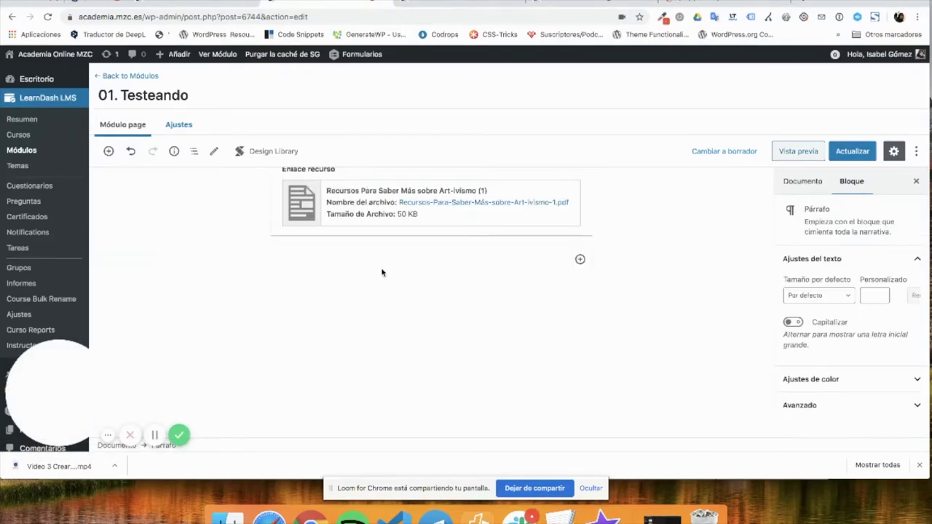
pyautogui.click(580, 260)
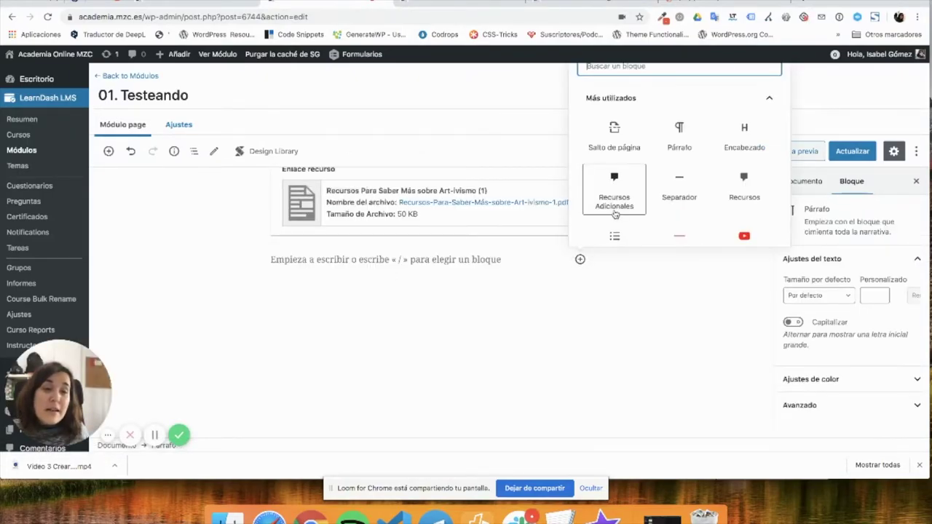
pyautogui.scroll(2, 535, 193)
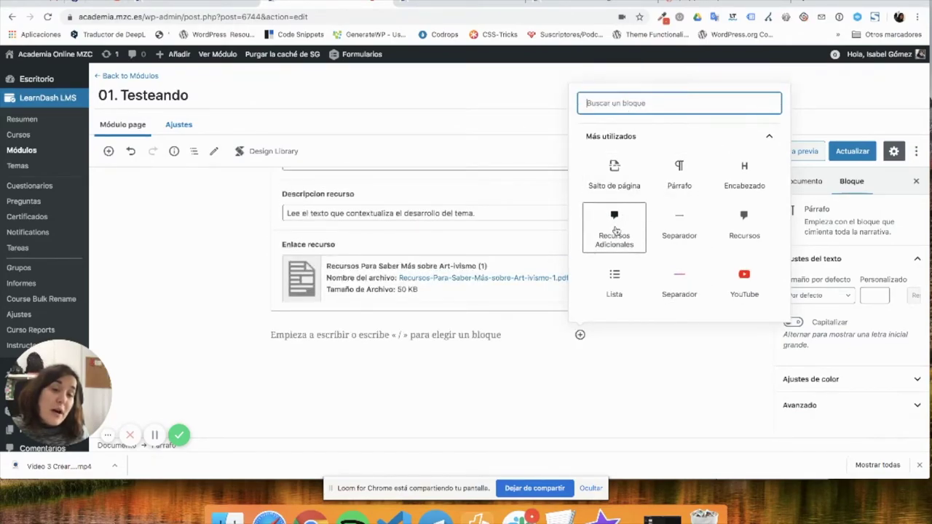
pyautogui.click(615, 230)
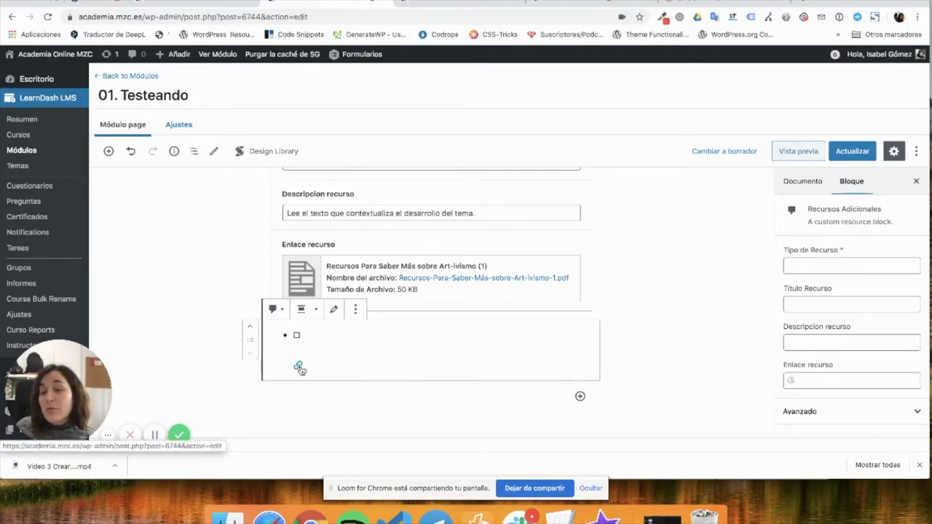
pyautogui.click(334, 314)
pyautogui.scroll(-2, 327, 376)
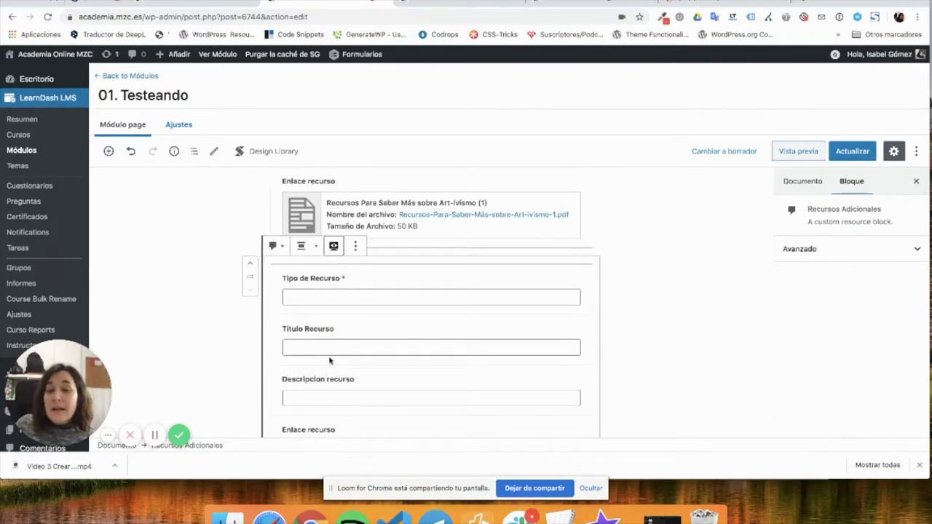
# Set the new block's resource type to "LINK" and look over its title, description and link fields
pyautogui.click(334, 297)
pyautogui.write('Lib')
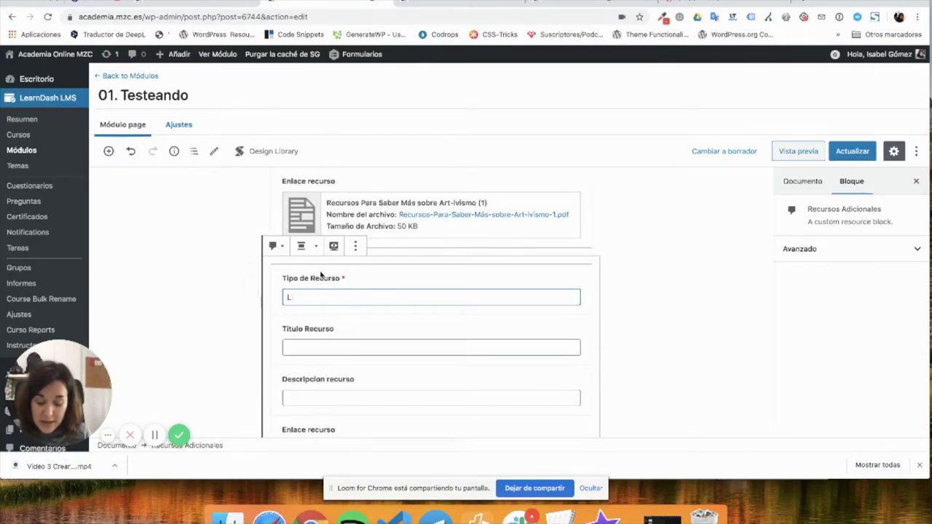
pyautogui.press('BackSpace')
pyautogui.press('BackSpace')
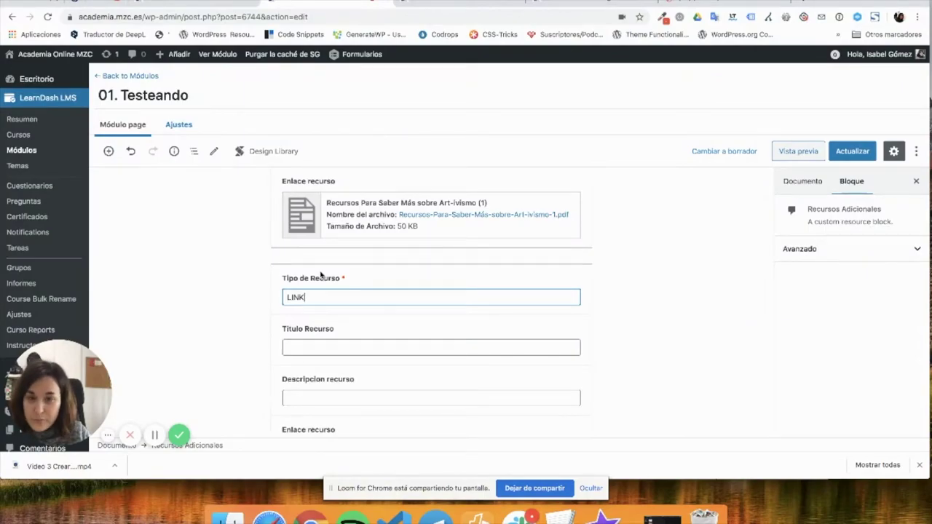
pyautogui.click(332, 348)
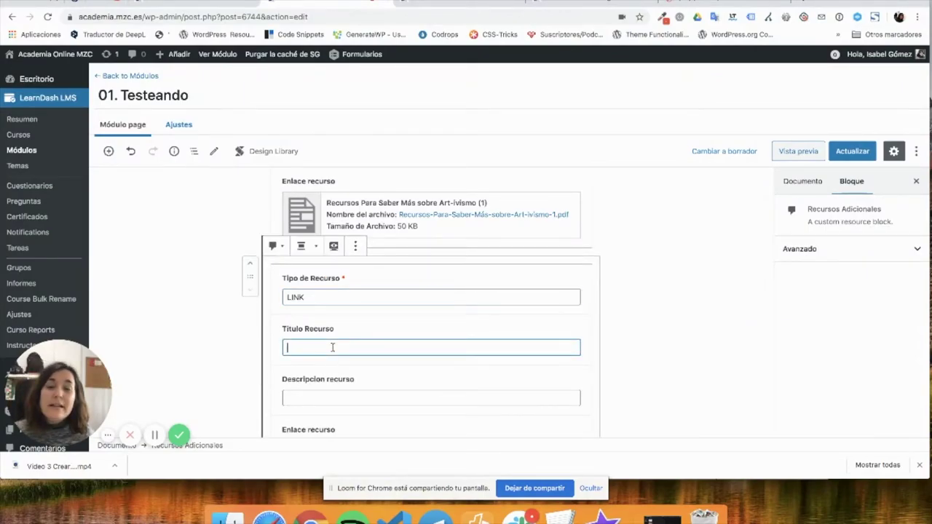
pyautogui.click(330, 393)
pyautogui.scroll(-1, 330, 408)
pyautogui.click(329, 426)
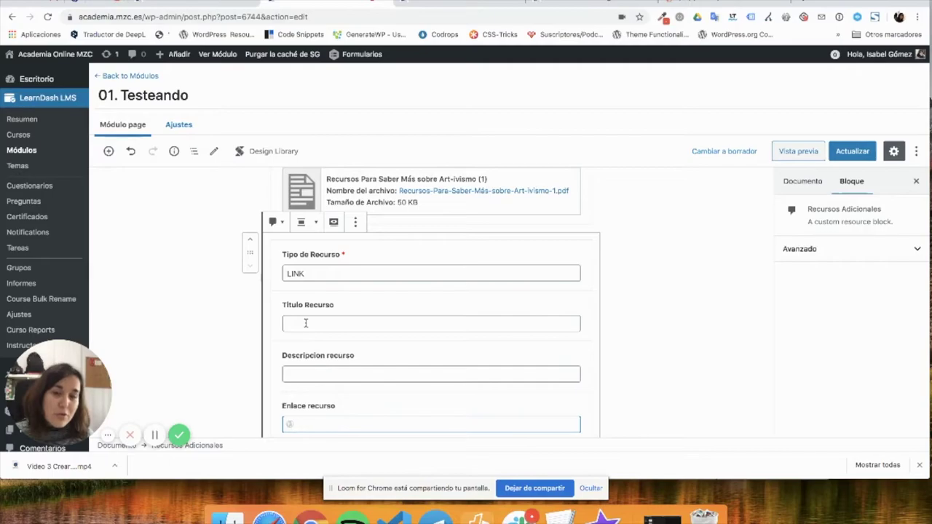
pyautogui.click(309, 376)
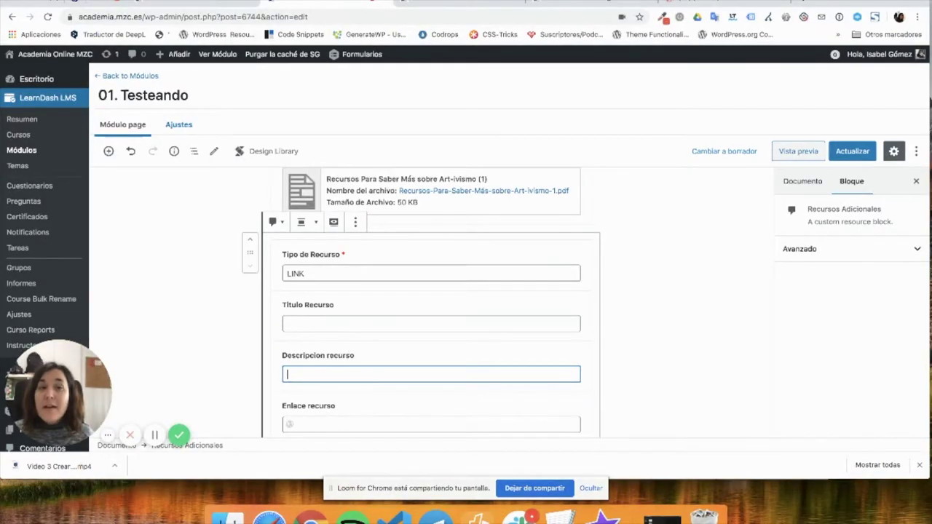
# Copy the description of "Paisajes de la Historia – La Sección Femenina" from the reference module into the new block's resource description
pyautogui.click(634, 5)
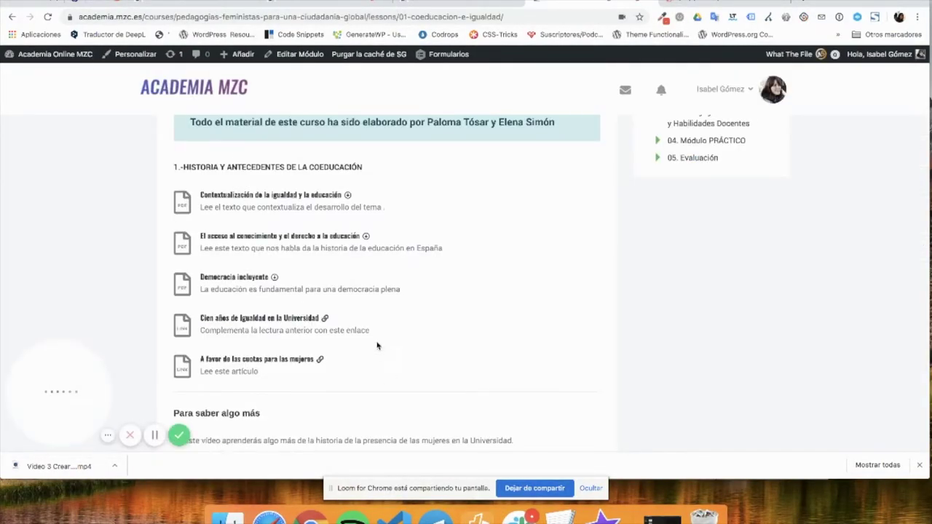
pyautogui.scroll(-10, 376, 346)
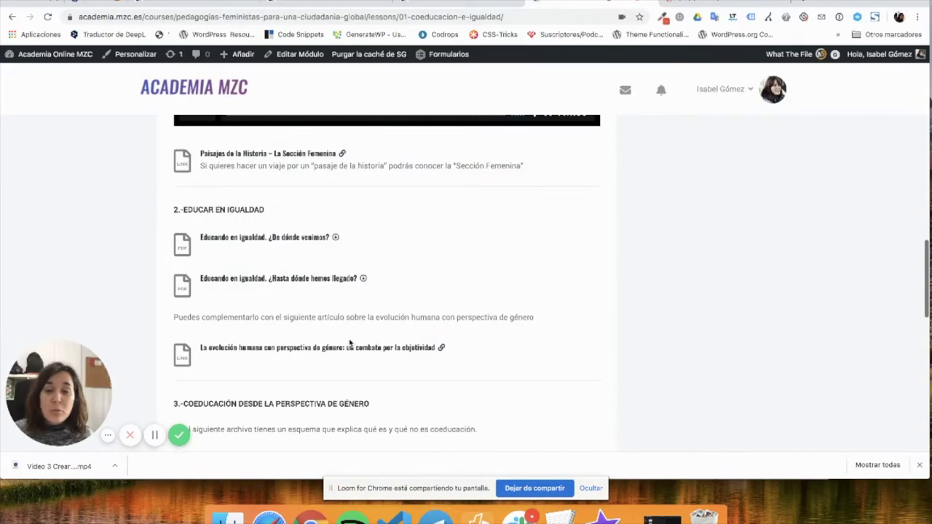
pyautogui.scroll(2, 349, 335)
pyautogui.moveTo(530, 270); pyautogui.dragTo(204, 257)
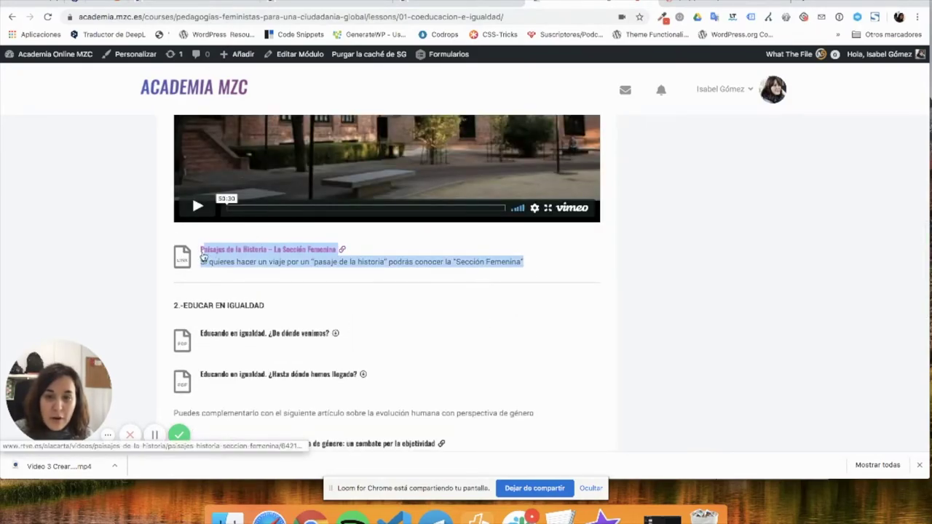
pyautogui.click(304, 257)
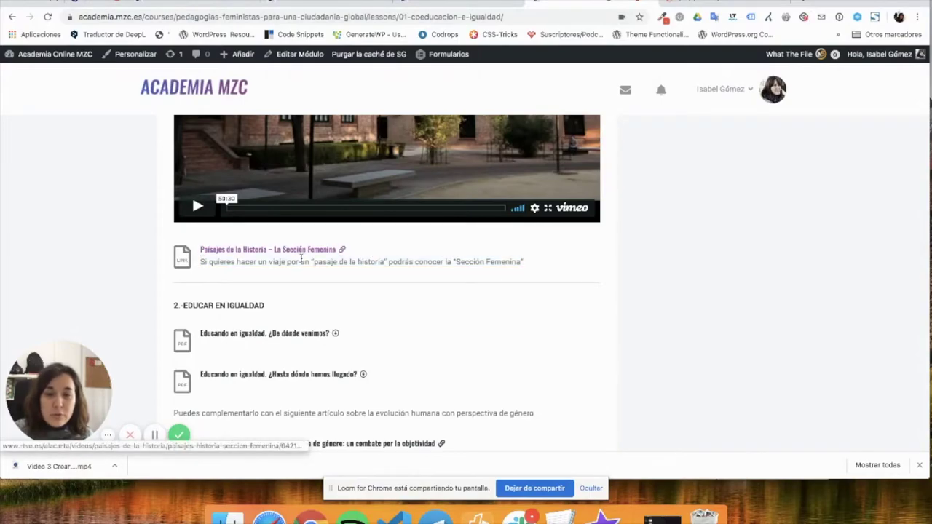
pyautogui.scroll(-1, 263, 321)
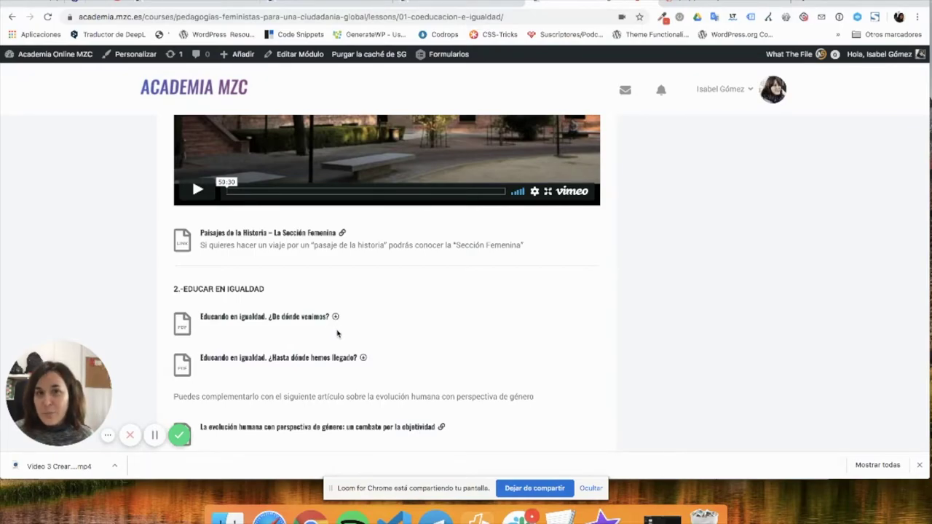
pyautogui.moveTo(533, 247); pyautogui.dragTo(199, 247)
pyautogui.hotkey('ctrl', 'c')
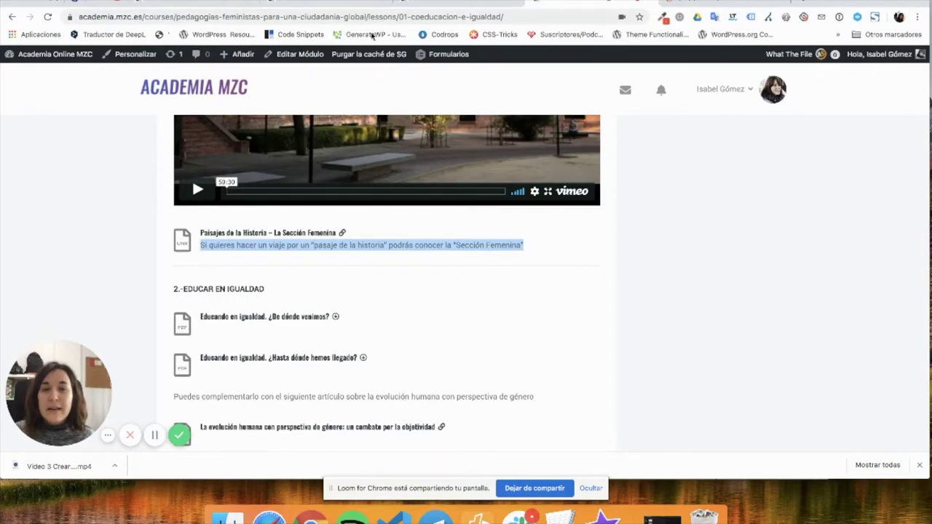
pyautogui.click(430, 6)
pyautogui.click(326, 4)
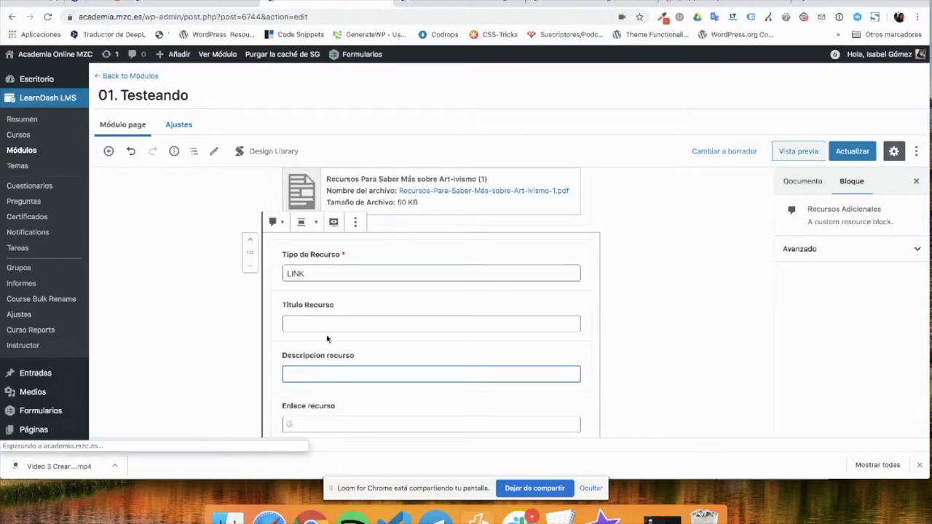
pyautogui.hotkey('ctrl', 'v')
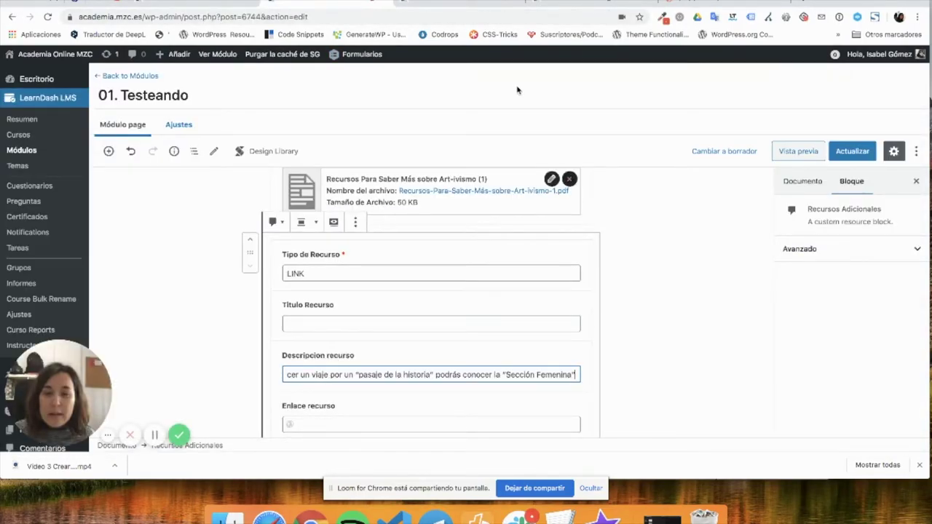
# Set the resource title to "Paisajes de la Historia – La Sección Femenina", copied from the reference module, without any "LINK" prefix
pyautogui.click(581, 8)
pyautogui.moveTo(353, 235); pyautogui.dragTo(202, 232)
pyautogui.hotkey('ctrl', 'c')
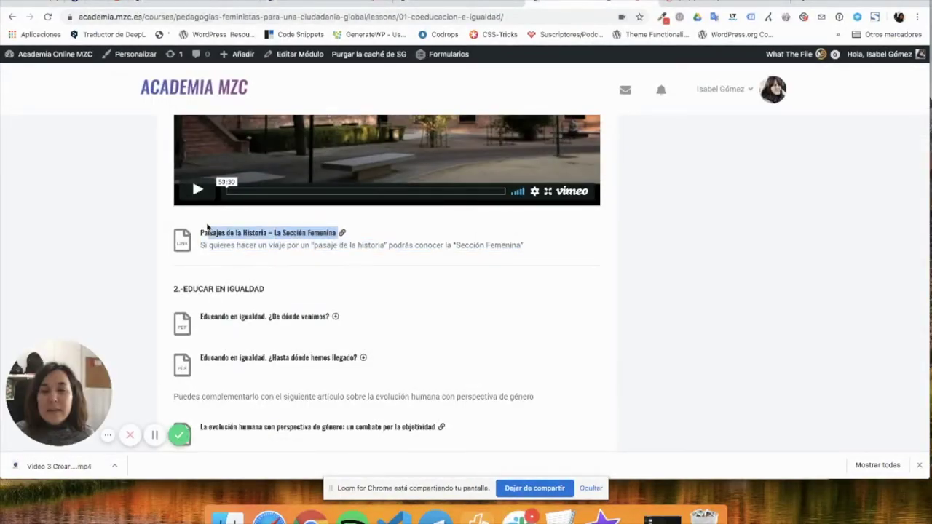
pyautogui.click(349, 4)
pyautogui.click(331, 324)
pyautogui.write('LINK')
pyautogui.hotkey('ctrl', 'v')
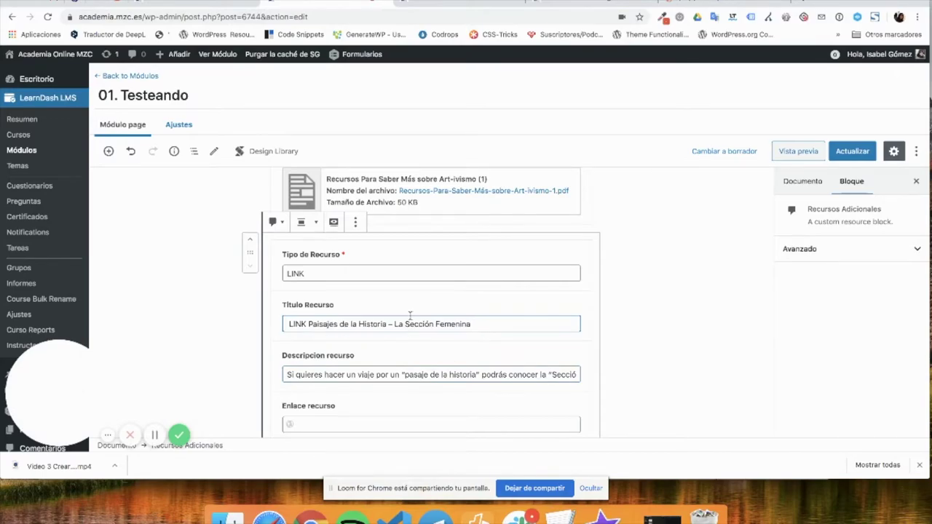
pyautogui.moveTo(310, 324); pyautogui.dragTo(271, 325)
pyautogui.press('BackSpace')
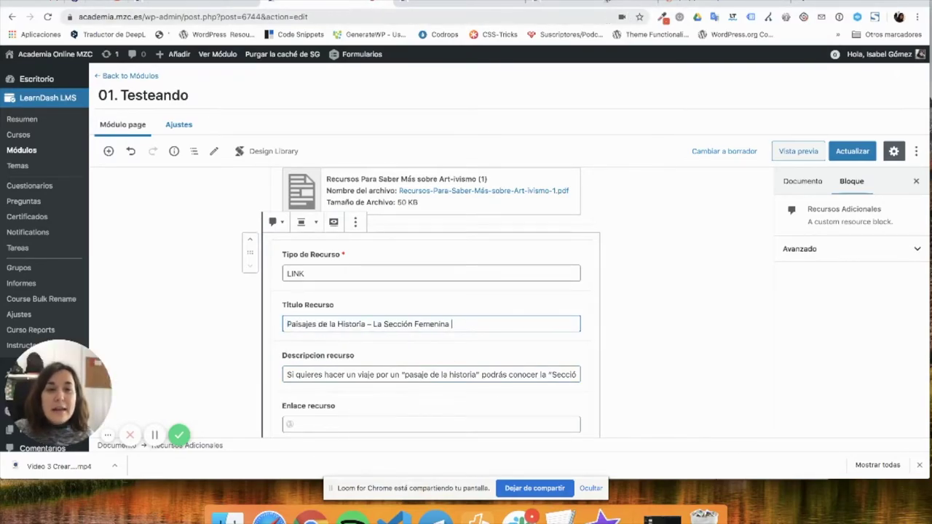
pyautogui.click(561, 5)
pyautogui.click(323, 235)
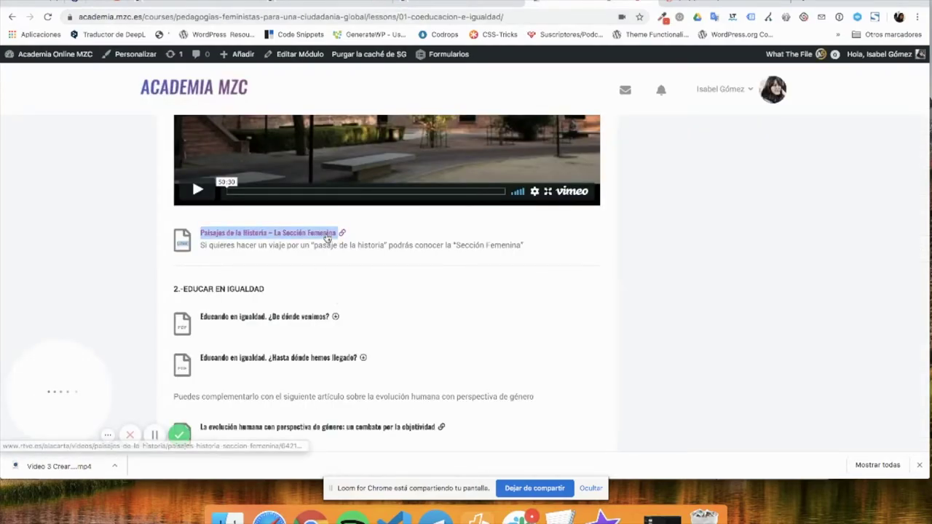
pyautogui.click(449, 16)
pyautogui.hotkey('ctrl', 'c')
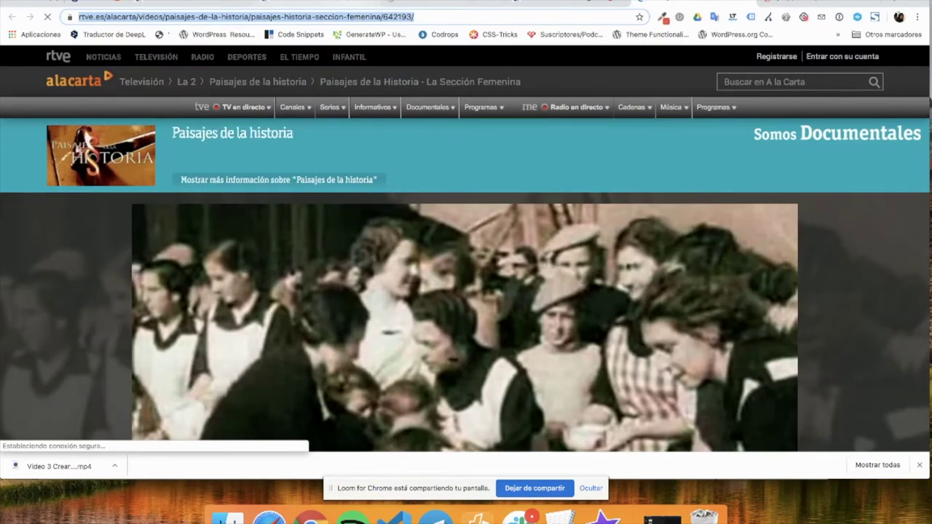
pyautogui.click(297, 4)
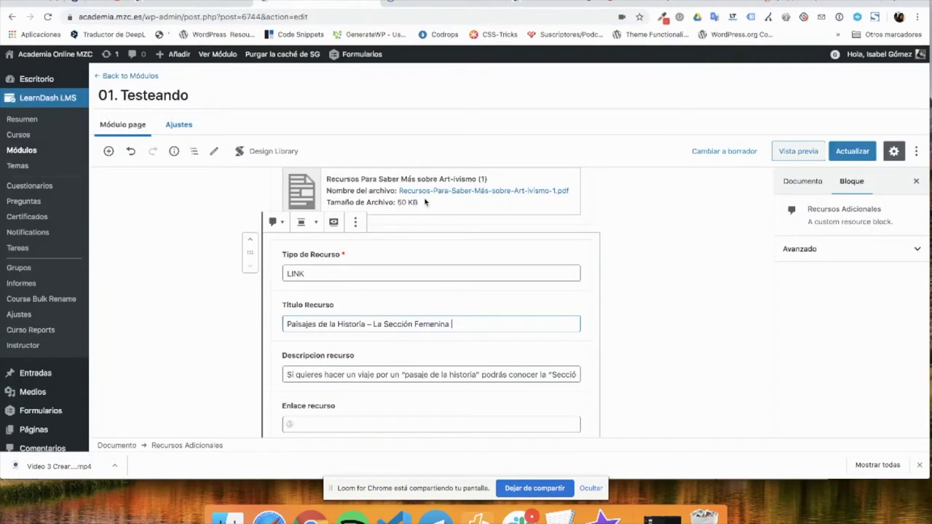
pyautogui.click(332, 427)
pyautogui.hotkey('ctrl', 'v')
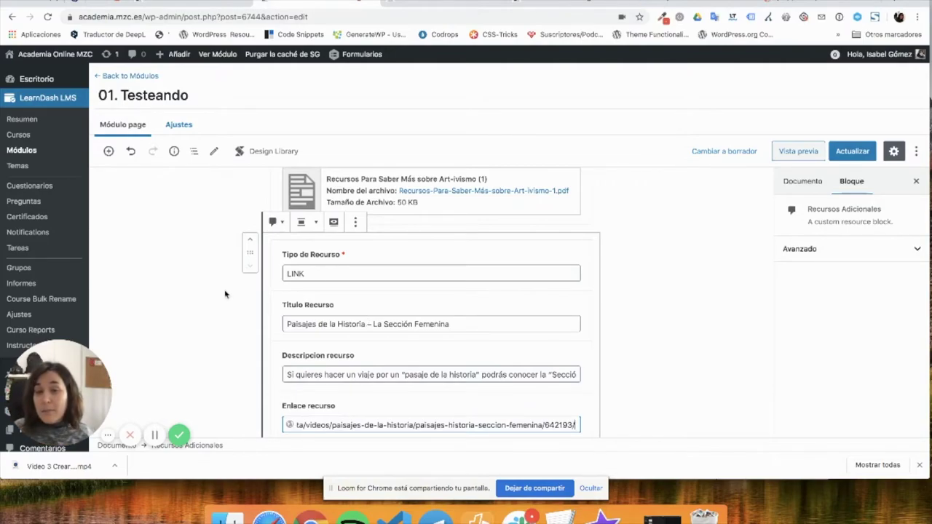
pyautogui.click(205, 322)
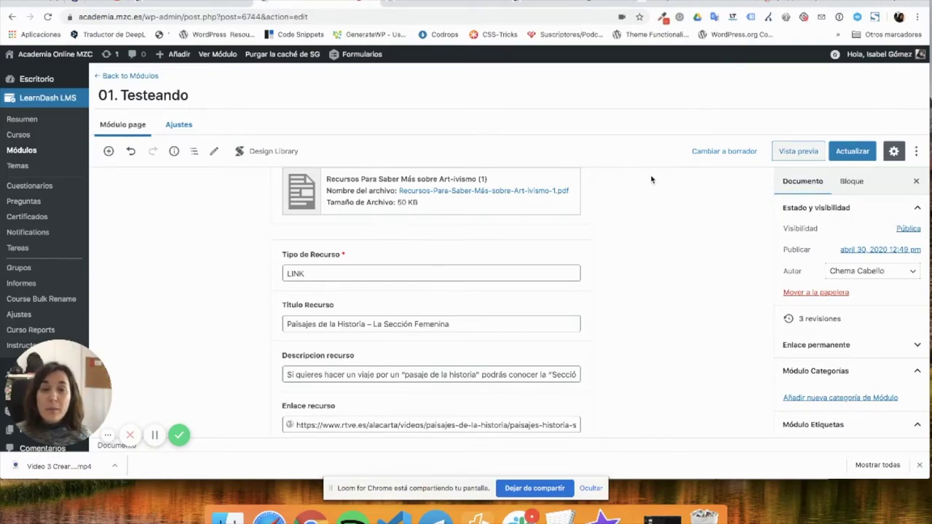
# Update the module and test the "Paisajes de la Historia – La Sección Femenina" link in its reloaded preview
pyautogui.click(852, 151)
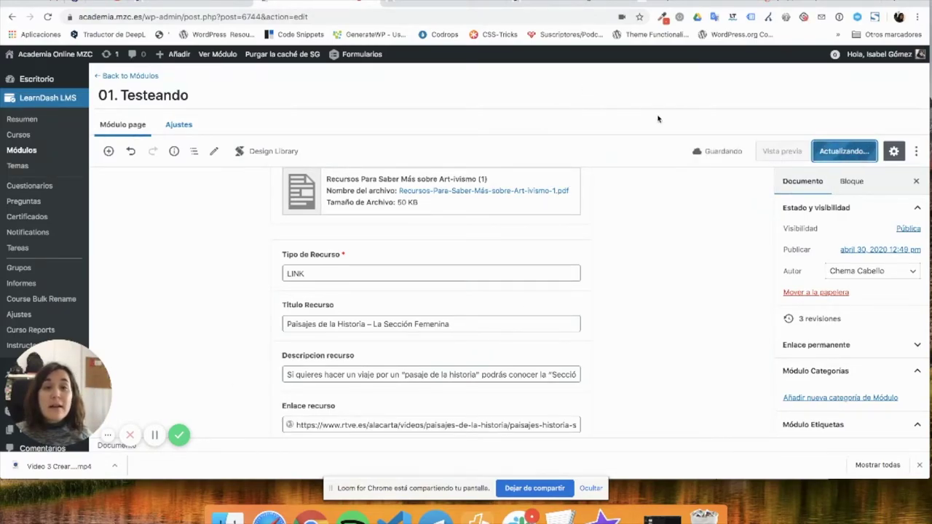
pyautogui.click(484, 4)
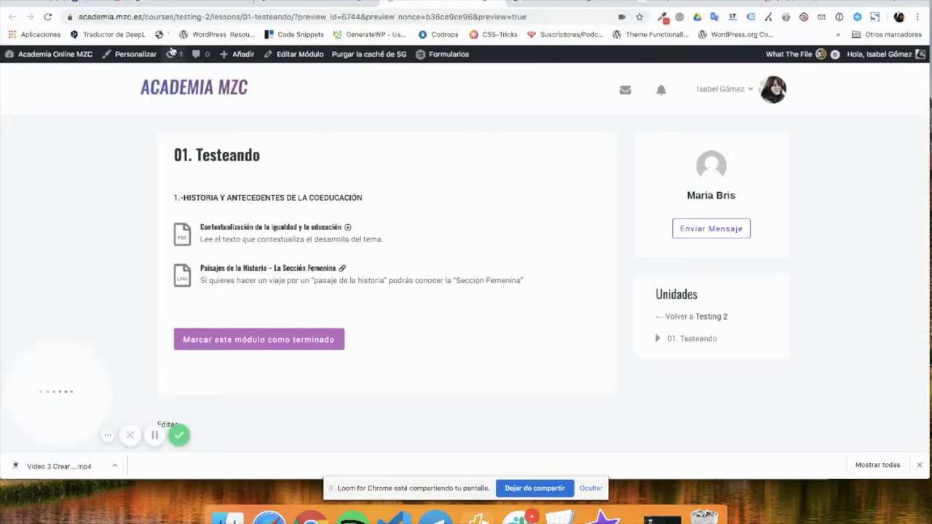
pyautogui.click(47, 16)
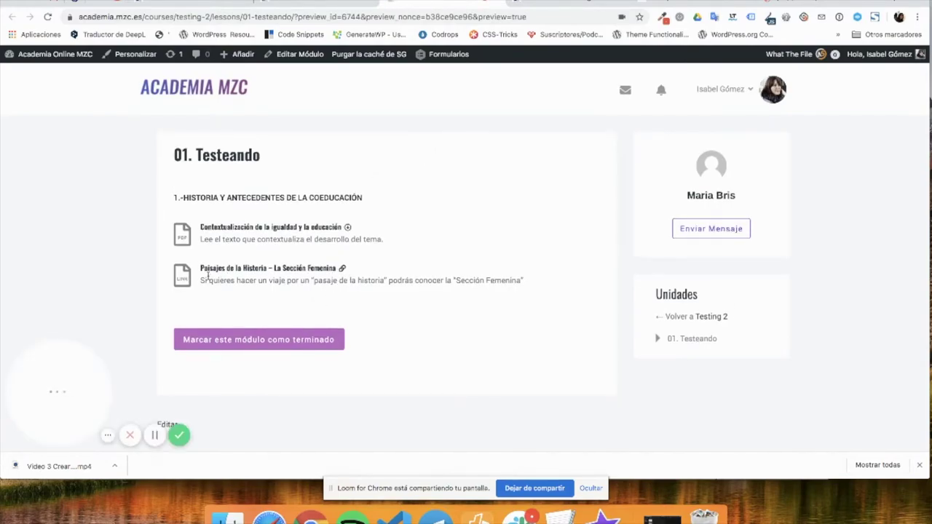
pyautogui.click(293, 274)
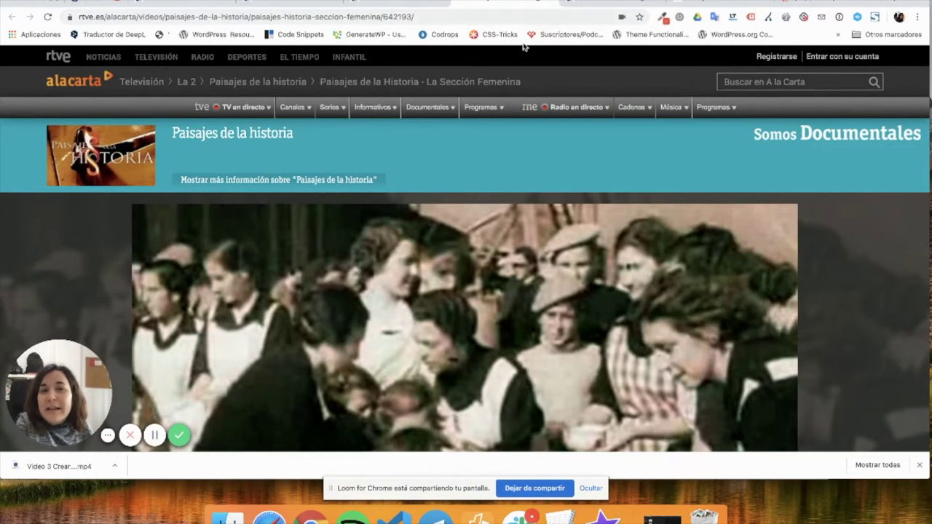
pyautogui.click(554, 2)
pyautogui.click(520, 4)
pyautogui.click(374, 2)
pyautogui.click(509, 2)
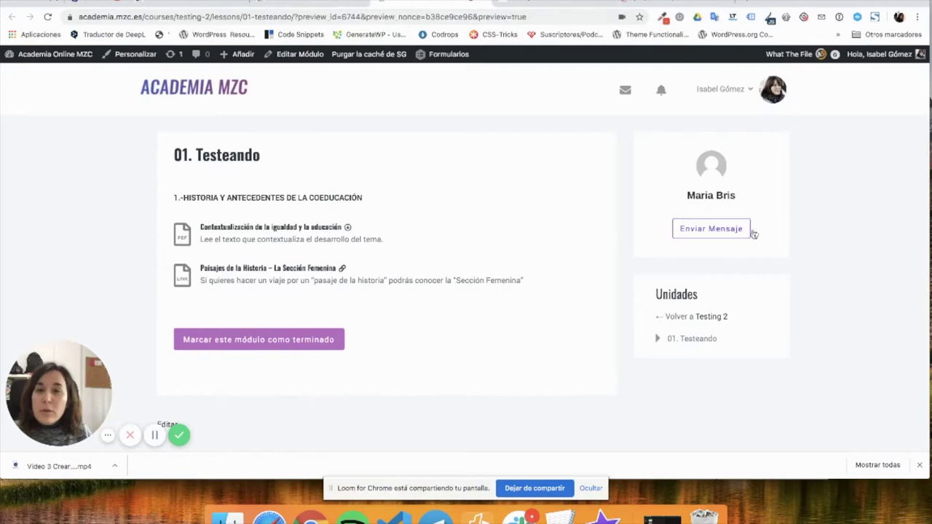
# Open module "01. Coeducación e Igualdad" of the course "Pedagogías feministas para una ciudadanía global" from the academy's home page
pyautogui.click(273, 76)
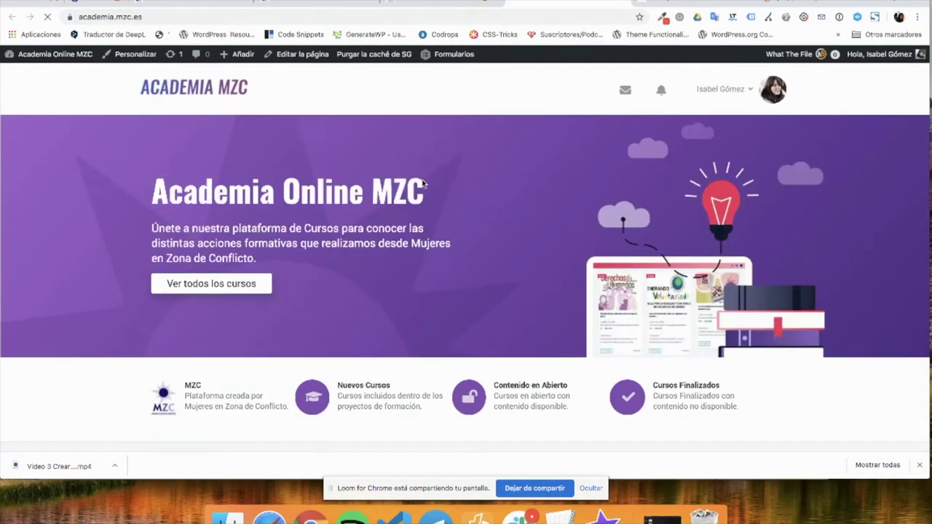
pyautogui.scroll(-8, 405, 207)
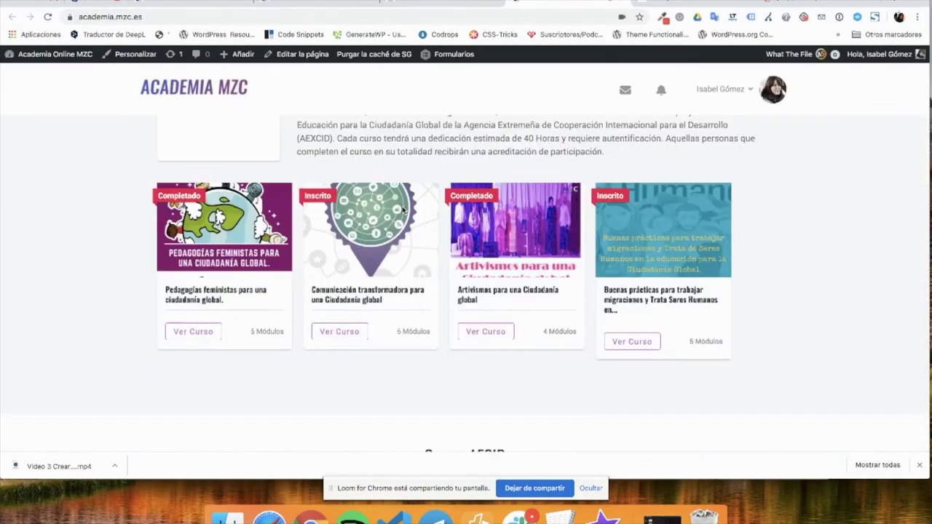
pyautogui.click(201, 295)
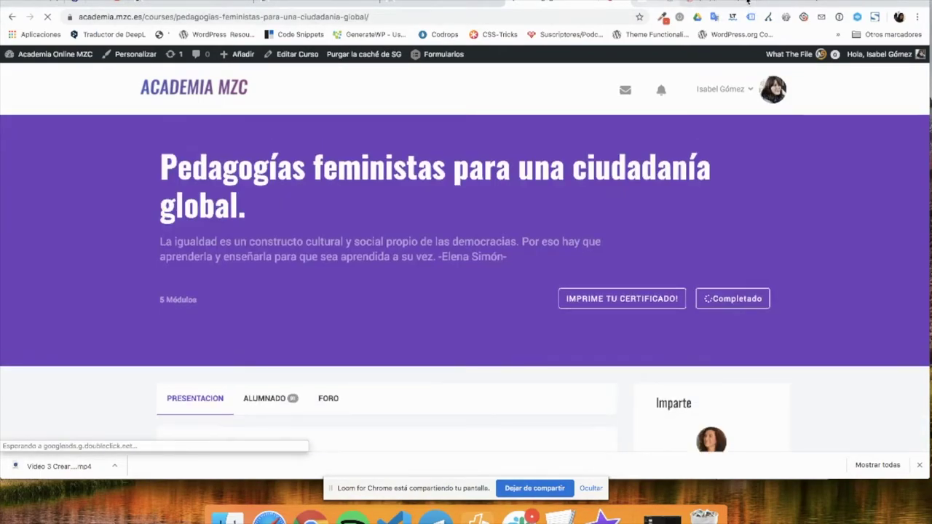
pyautogui.scroll(-10, 274, 327)
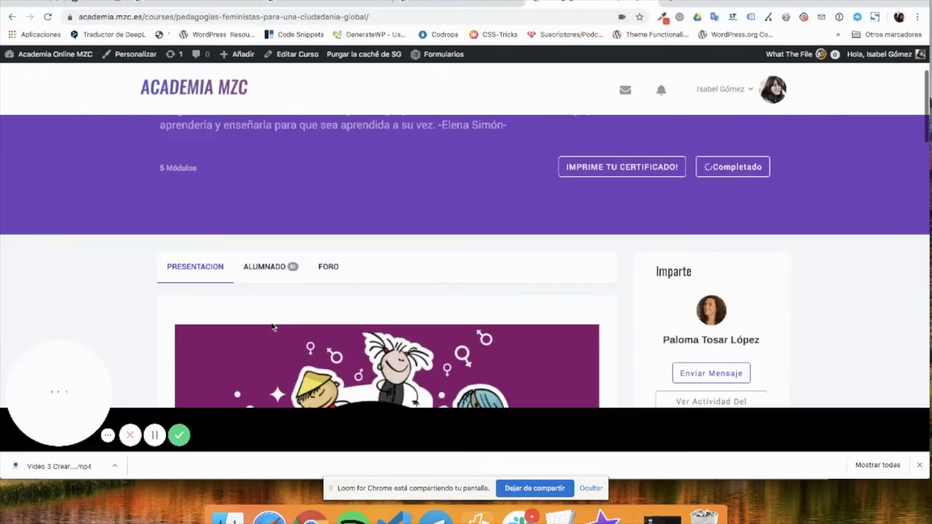
pyautogui.scroll(3, 337, 323)
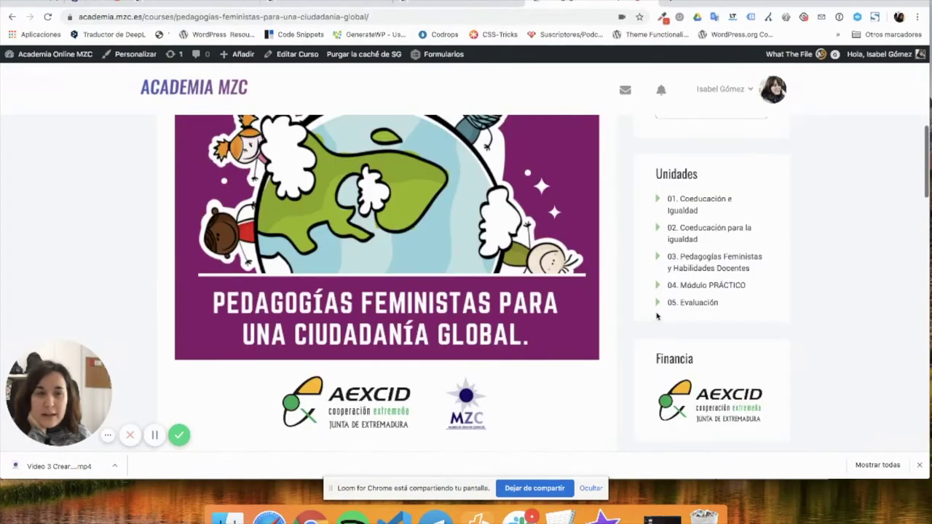
pyautogui.click(684, 208)
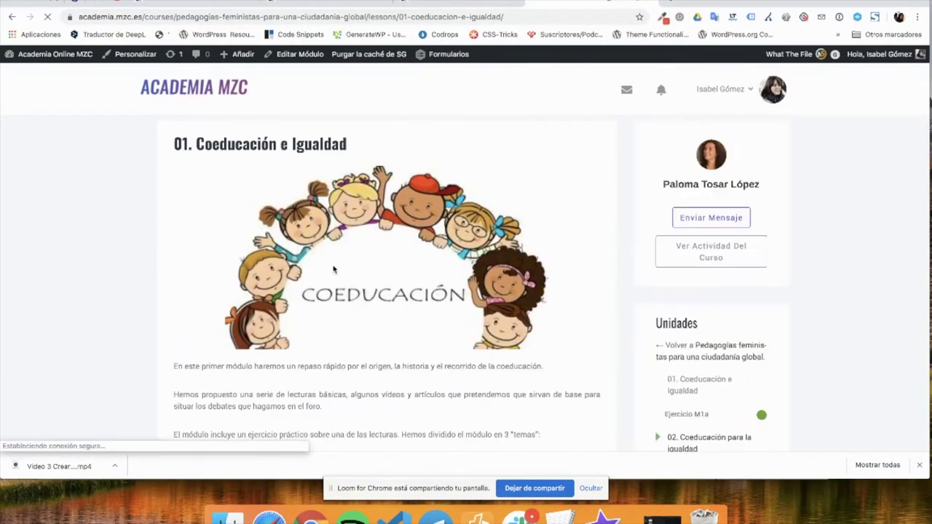
# Examine how the reference module divides its resources with separator lines and the "2.-EDUCAR EN IGUALDAD" heading
pyautogui.scroll(-5, 333, 270)
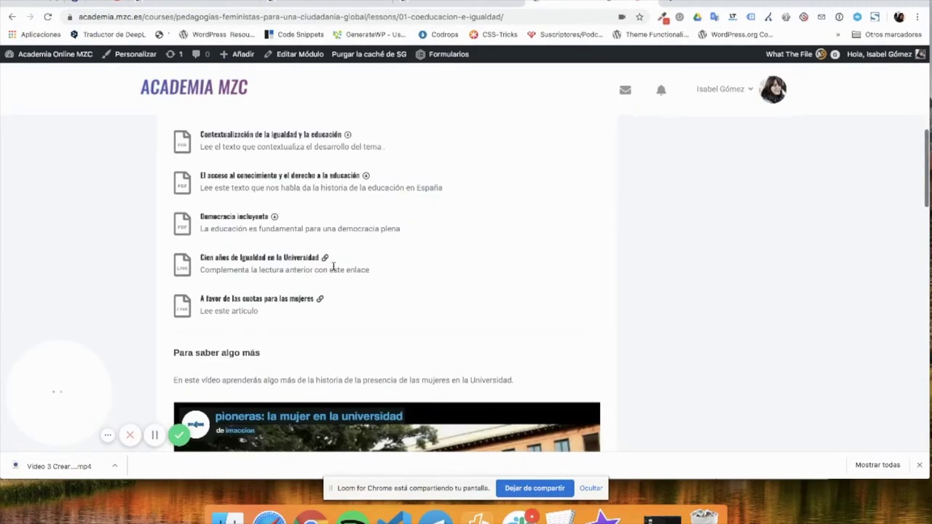
pyautogui.scroll(1, 333, 270)
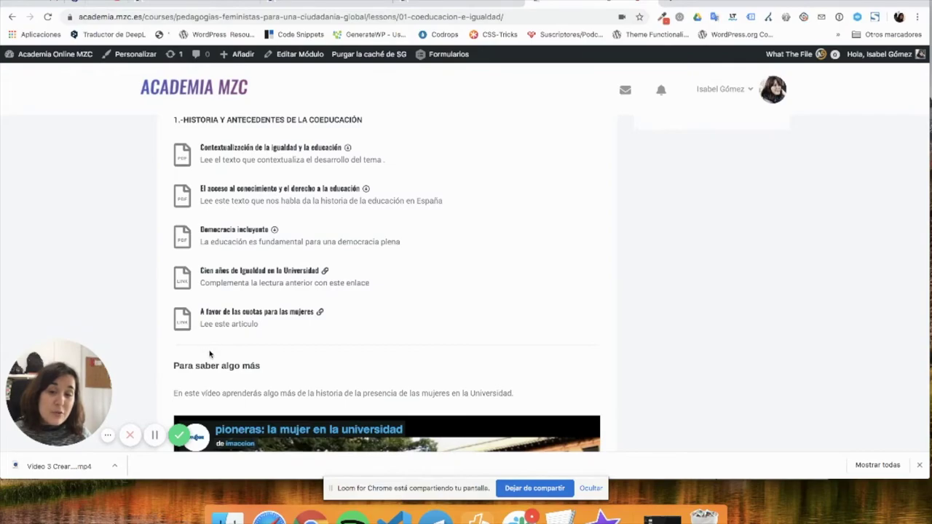
pyautogui.scroll(8, 239, 327)
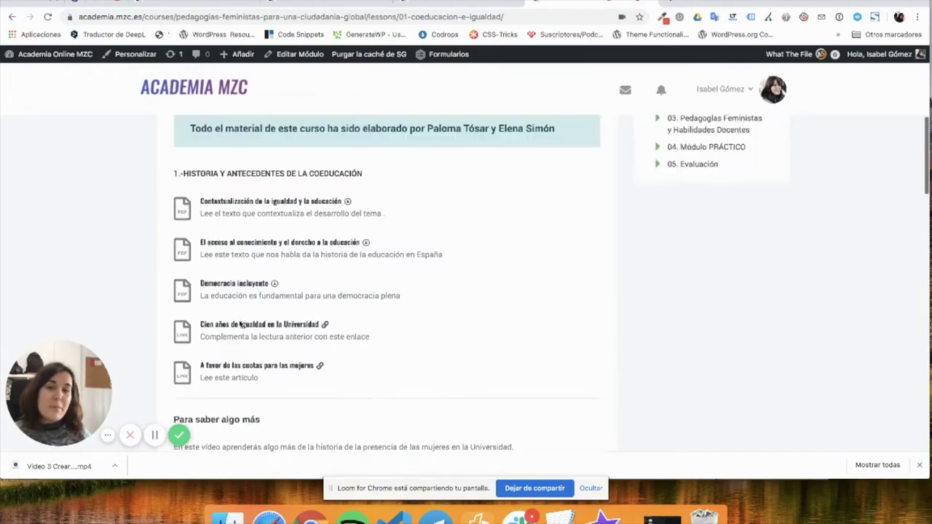
pyautogui.scroll(-10, 254, 321)
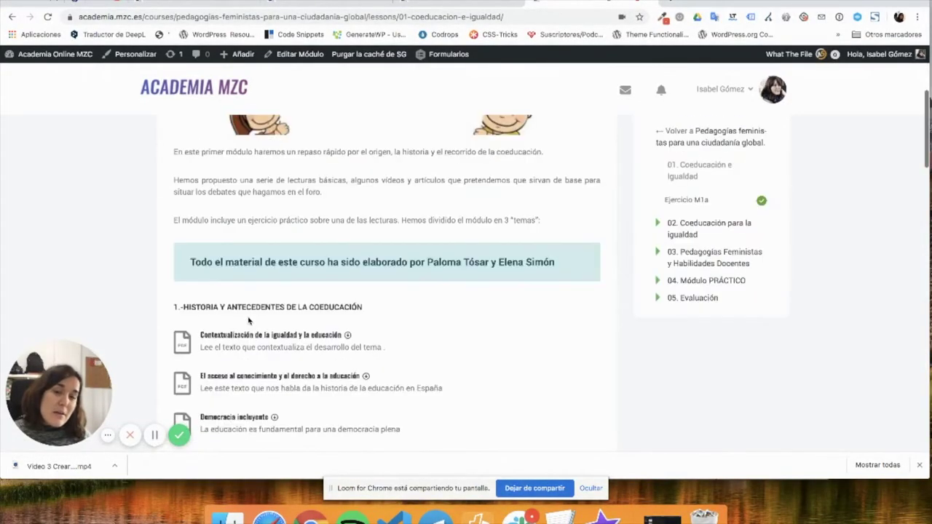
pyautogui.scroll(-1, 254, 321)
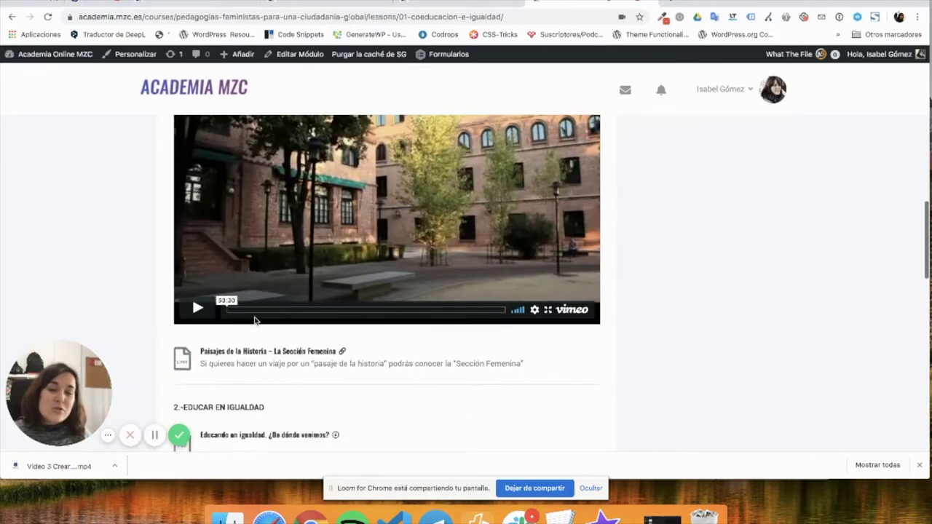
pyautogui.scroll(-2, 269, 364)
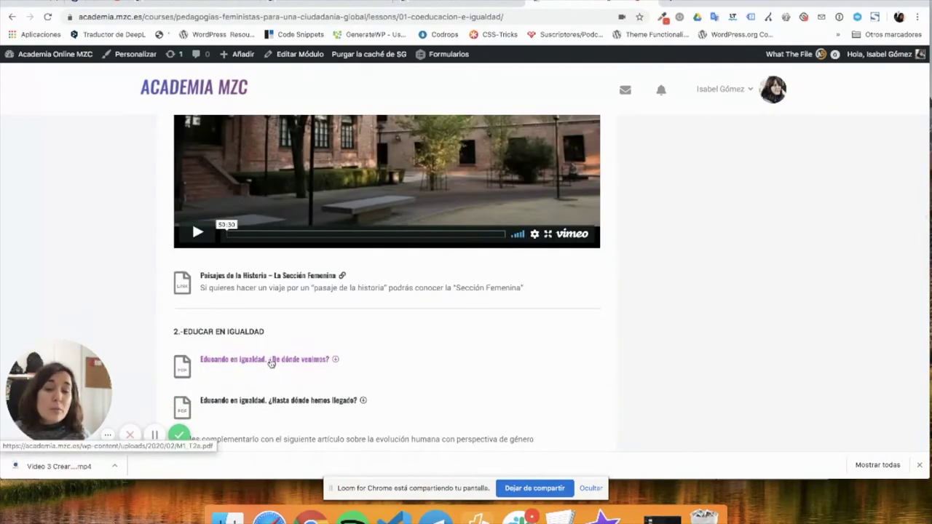
pyautogui.scroll(10, 276, 353)
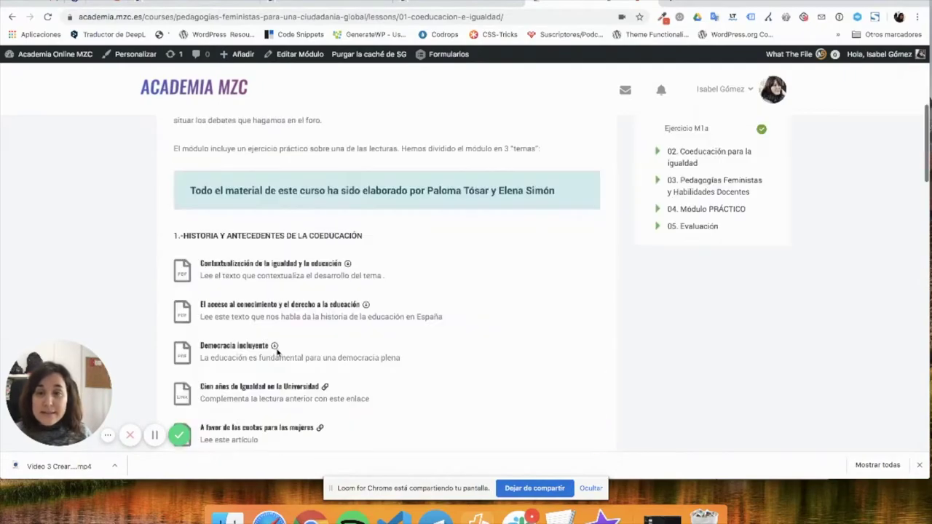
pyautogui.scroll(3, 280, 350)
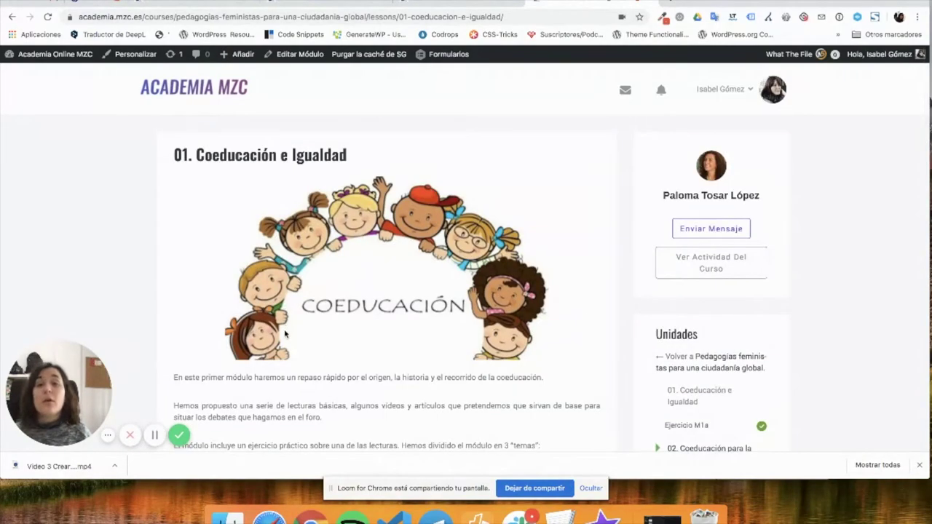
pyautogui.scroll(-4, 286, 331)
pyautogui.scroll(-2, 284, 324)
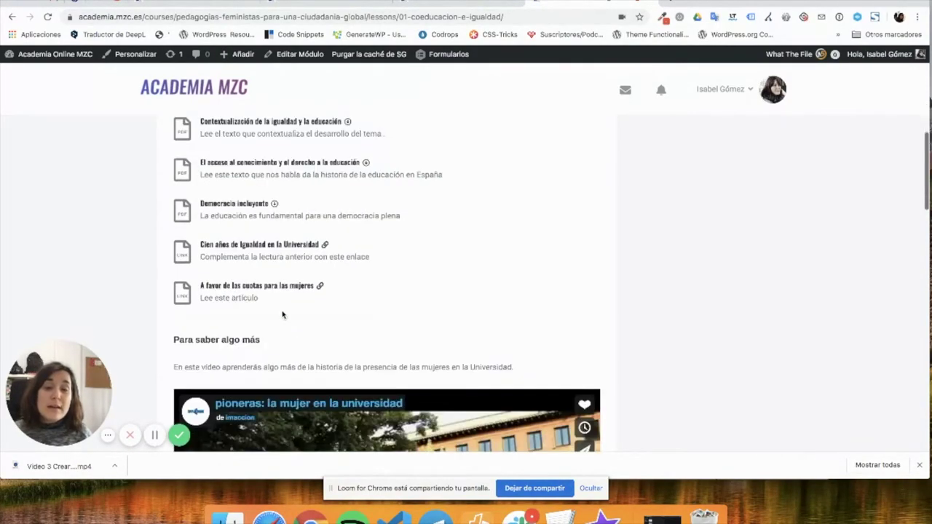
pyautogui.scroll(1, 211, 219)
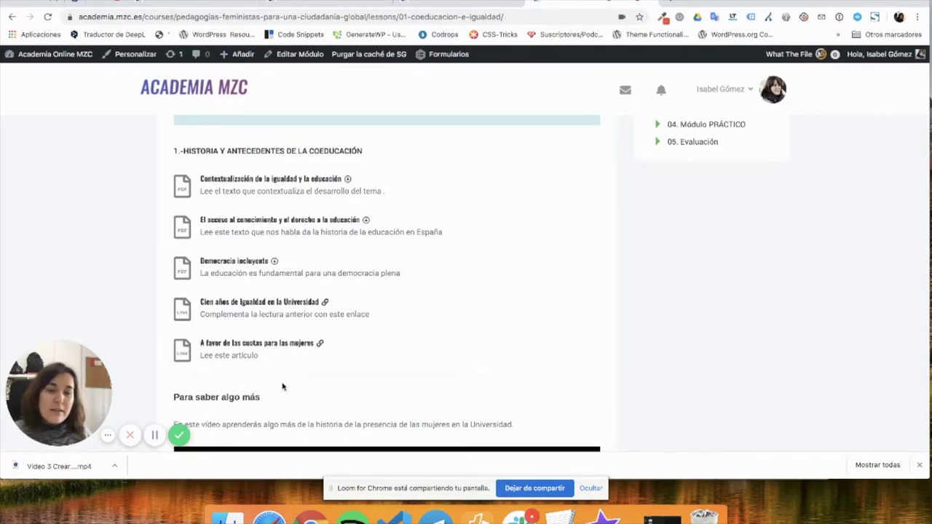
pyautogui.scroll(-1, 258, 412)
pyautogui.scroll(-6, 260, 408)
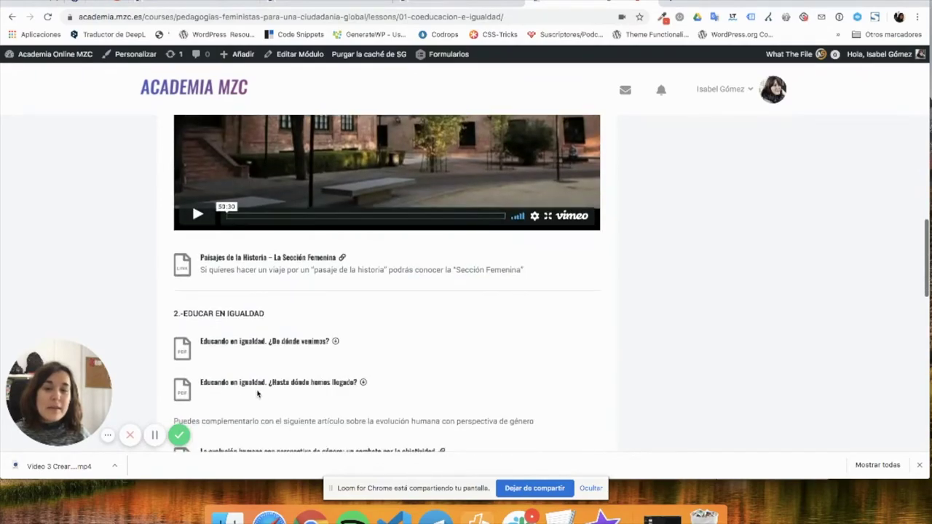
pyautogui.moveTo(174, 315); pyautogui.dragTo(290, 319)
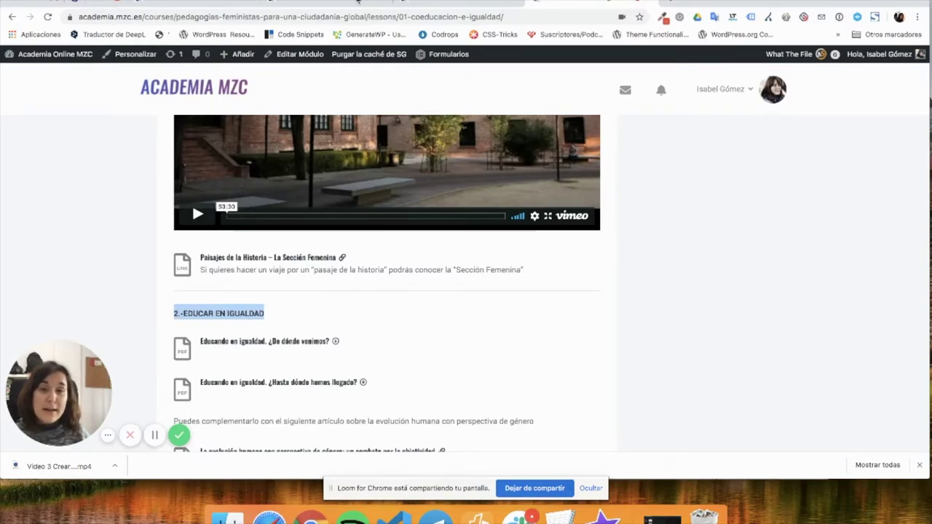
# In the "01. Testeando" editor, search blocks for "SEPAR" and insert the customizable Stackable Separador below the link resource
pyautogui.click(347, 3)
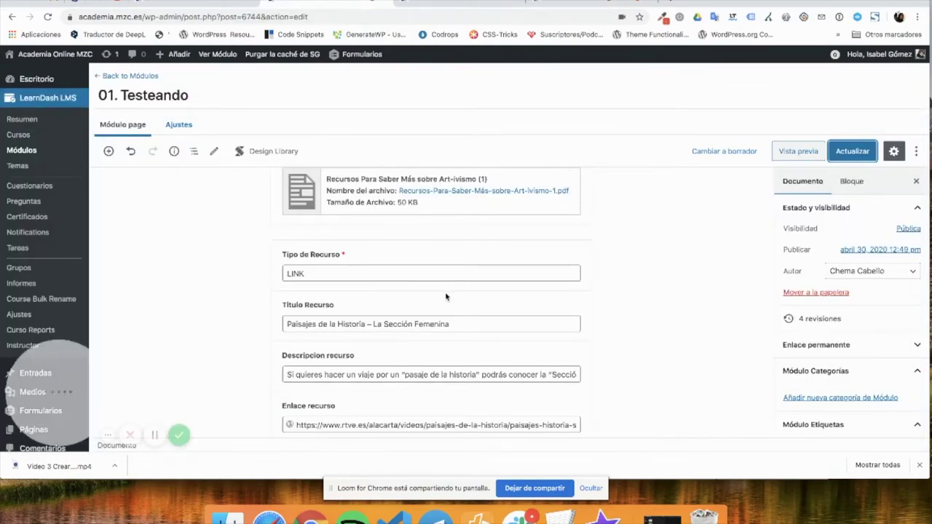
pyautogui.scroll(-3, 518, 301)
pyautogui.click(581, 286)
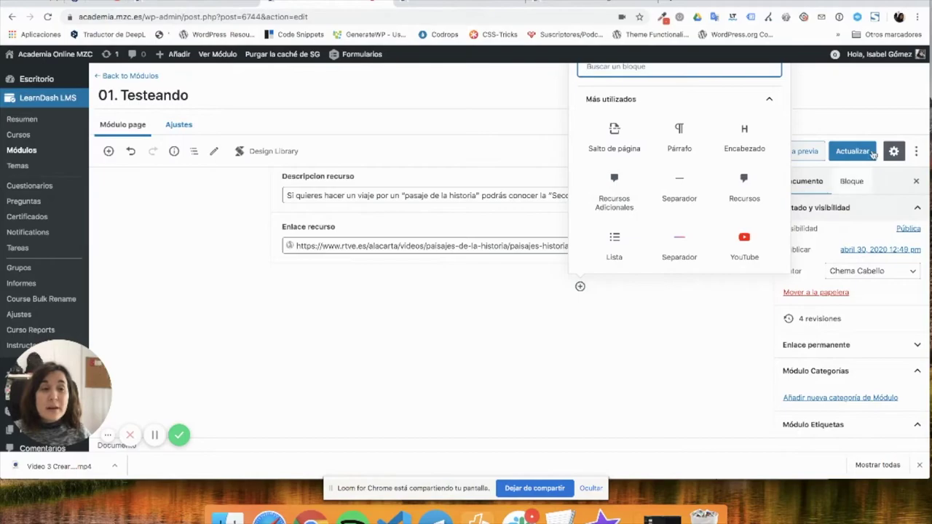
pyautogui.click(805, 121)
pyautogui.scroll(5, 638, 228)
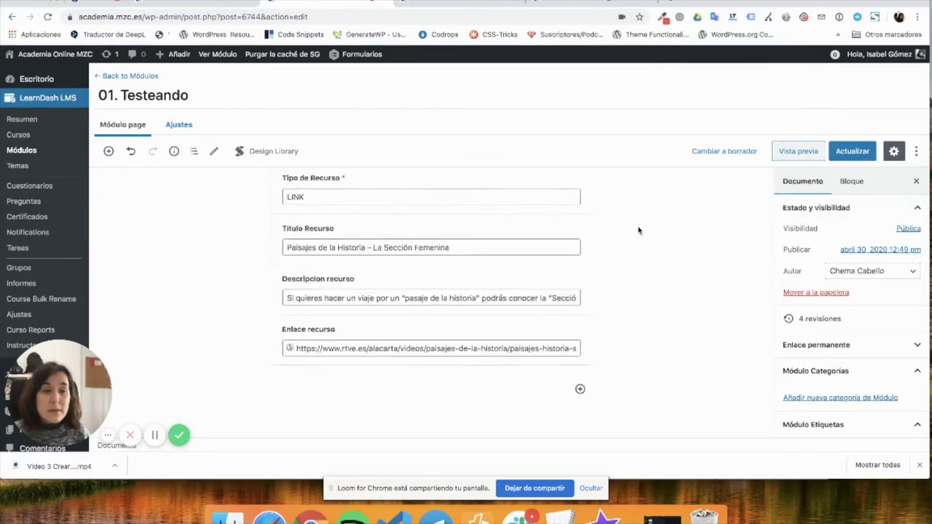
pyautogui.scroll(-4, 609, 333)
pyautogui.click(580, 337)
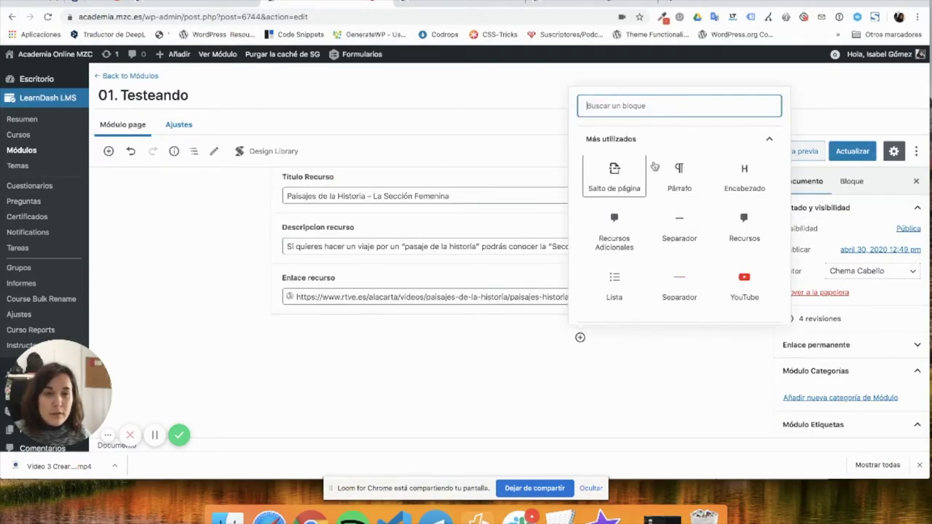
pyautogui.write('SEPAR')
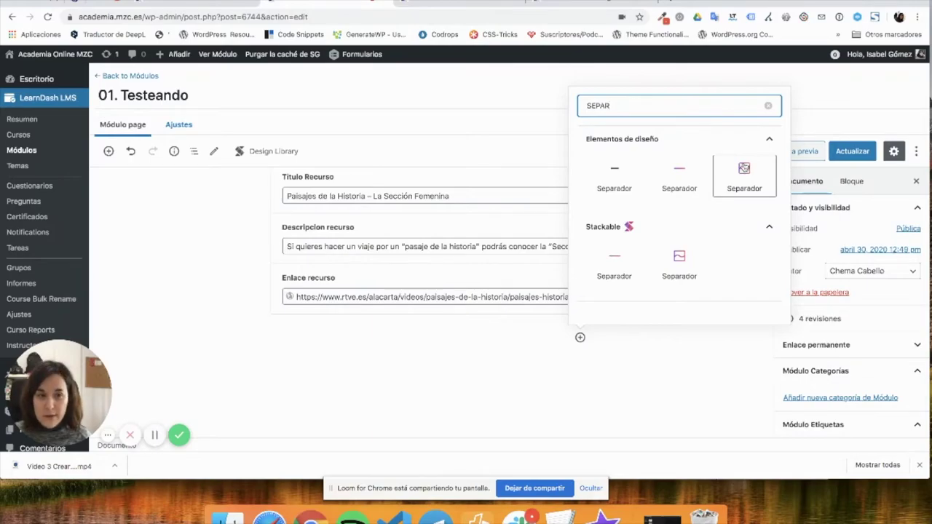
pyautogui.click(678, 172)
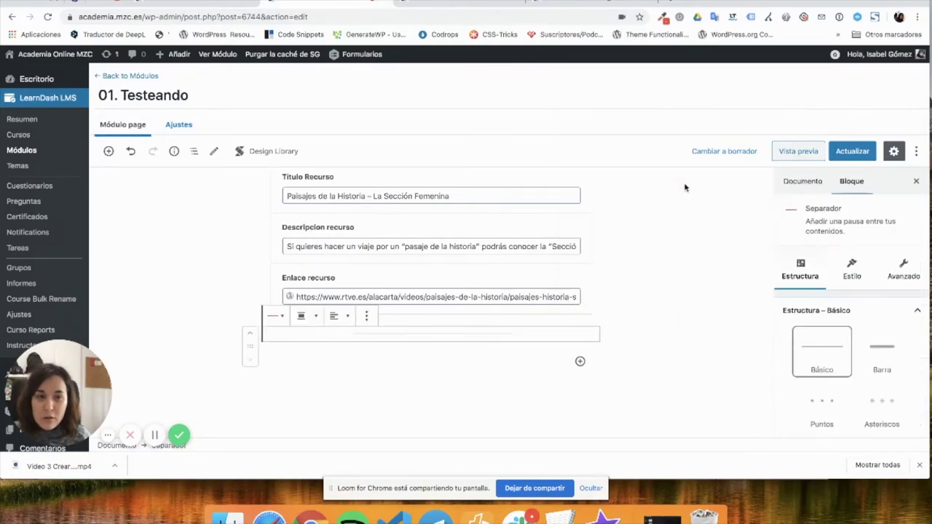
# Try the Asteriscos structure in red on the new separator and delete that block
pyautogui.click(856, 415)
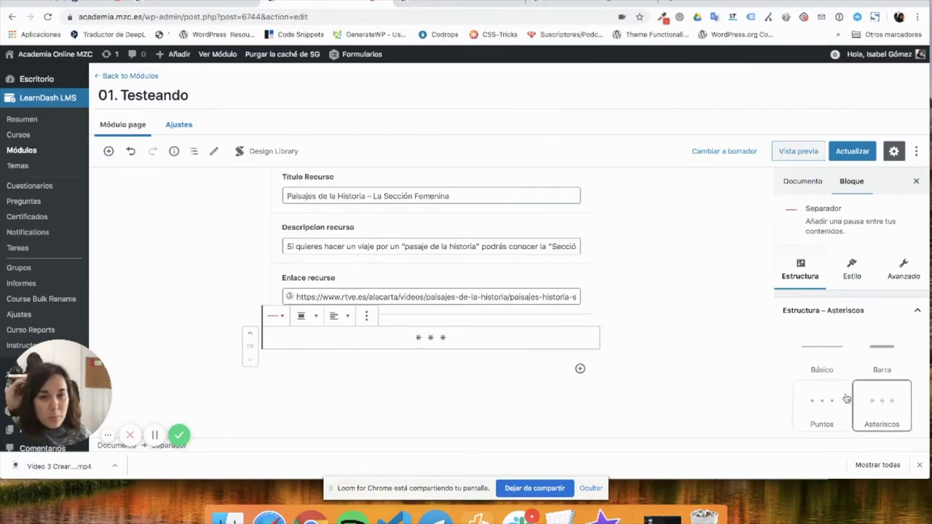
pyautogui.click(852, 270)
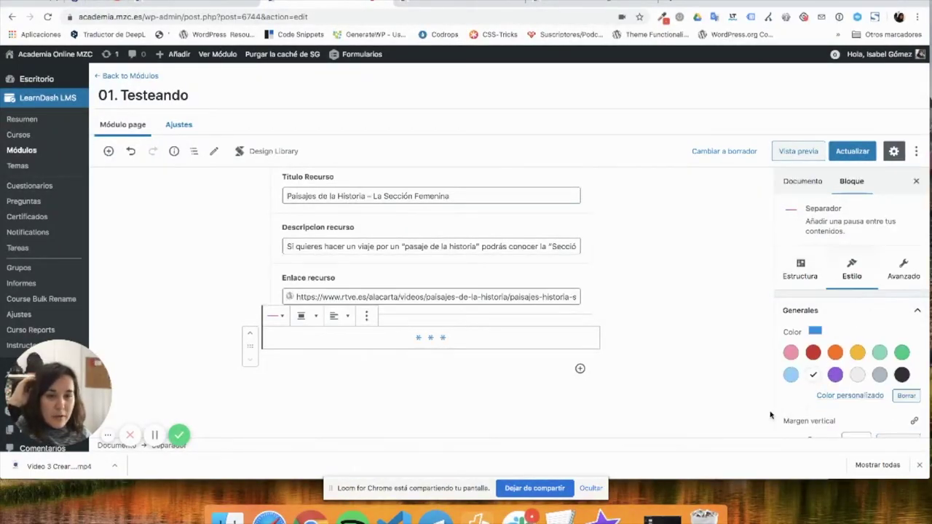
pyautogui.click(813, 352)
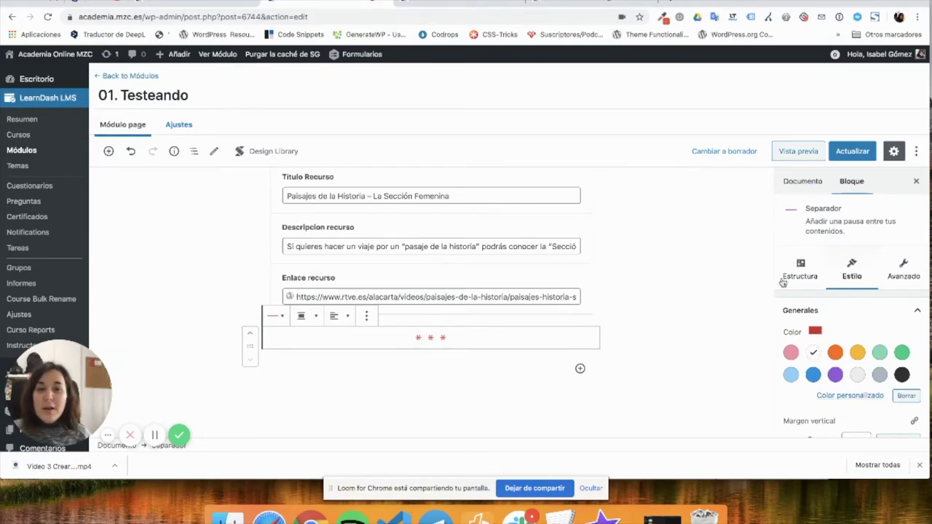
pyautogui.click(366, 316)
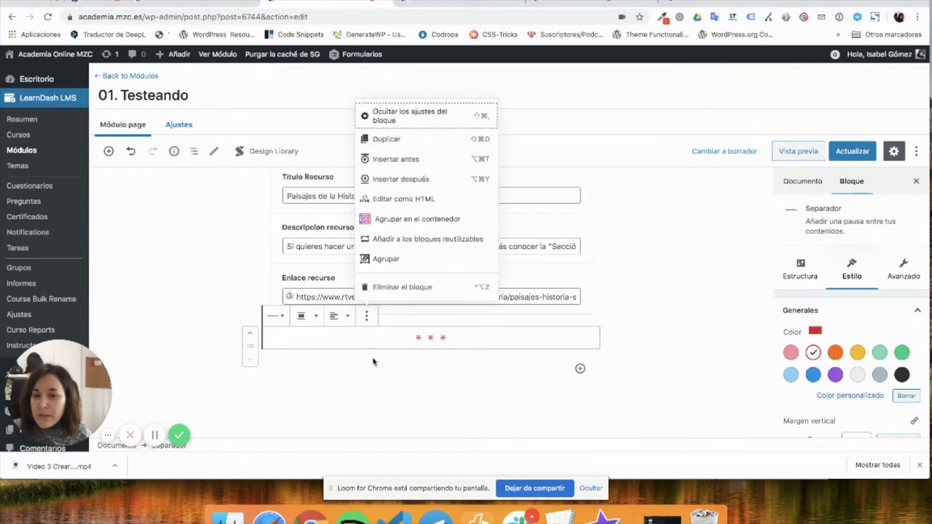
pyautogui.click(415, 288)
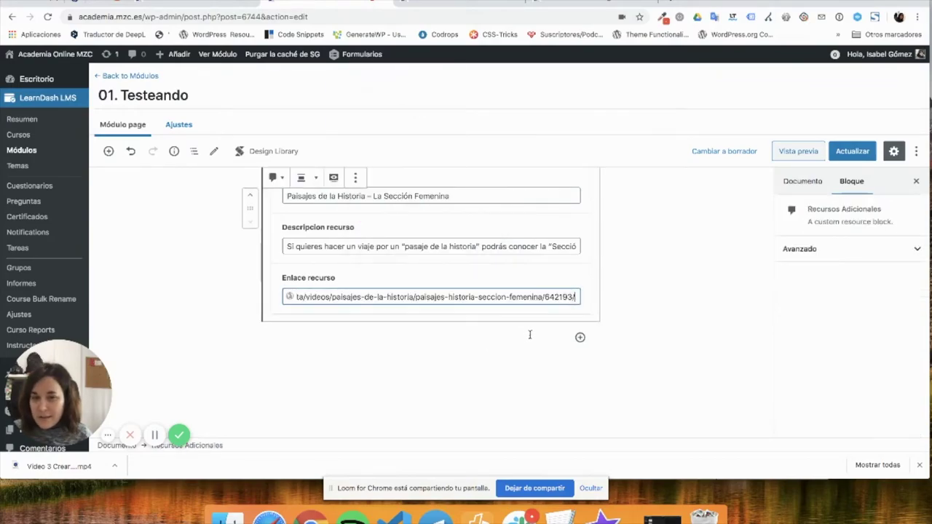
# Insert the plain Separador block below the "Paisajes de la Historia – La Sección Femenina" resource and check it in the module's reloaded preview
pyautogui.click(580, 338)
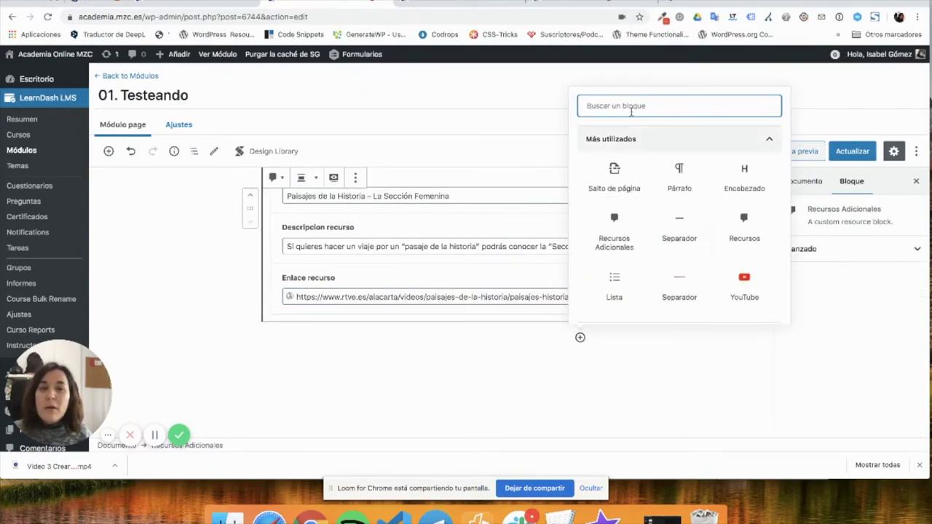
pyautogui.write('separad')
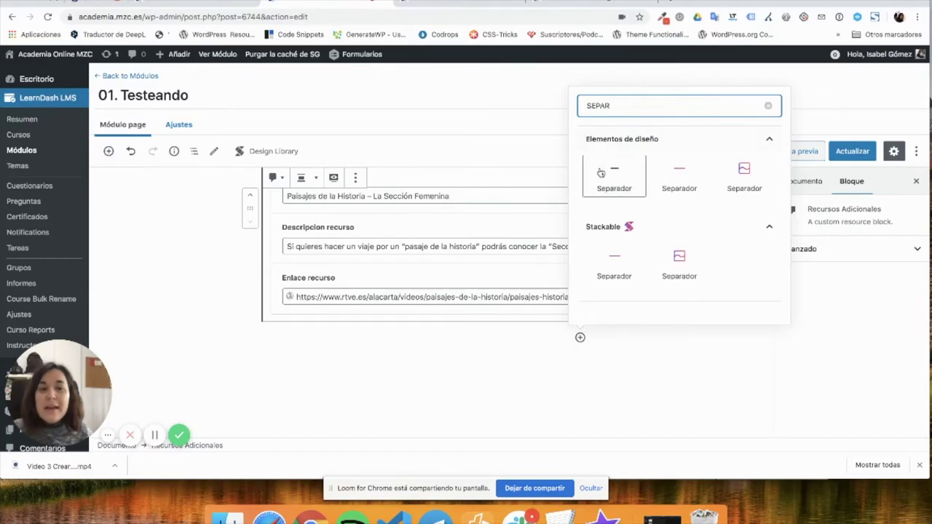
pyautogui.click(611, 182)
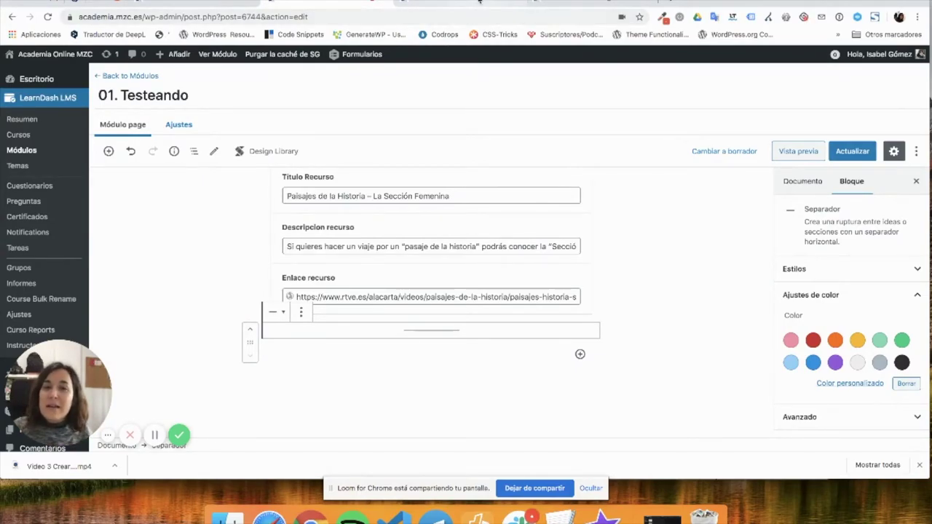
pyautogui.click(452, 4)
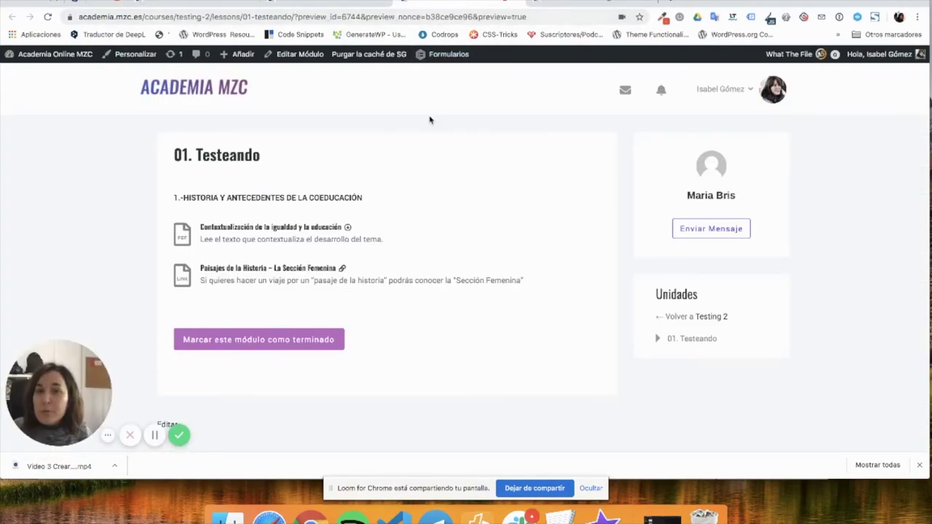
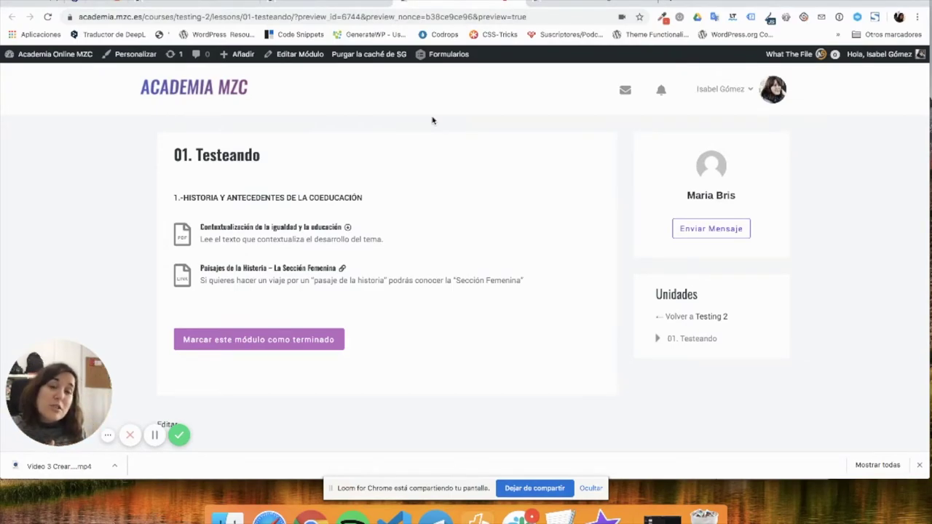
pyautogui.press('super+r')
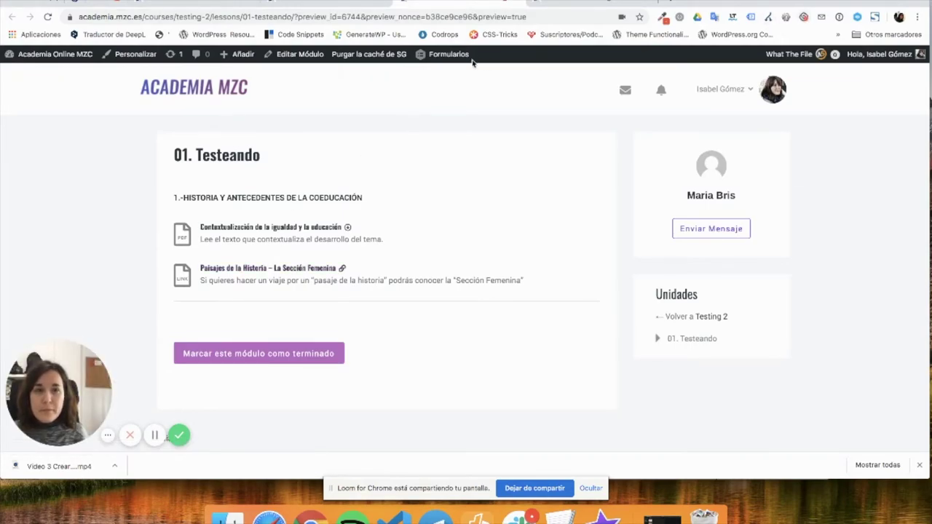
pyautogui.scroll(-1, 357, 307)
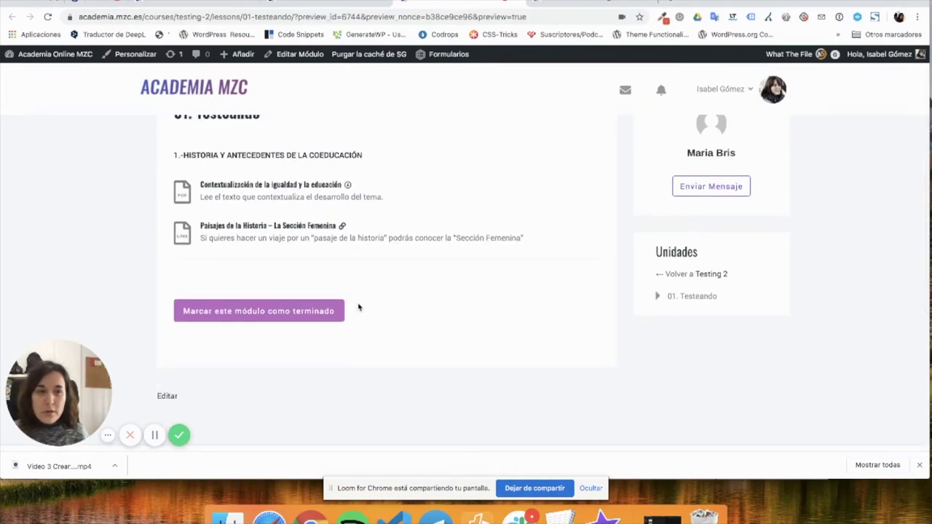
pyautogui.scroll(1, 358, 307)
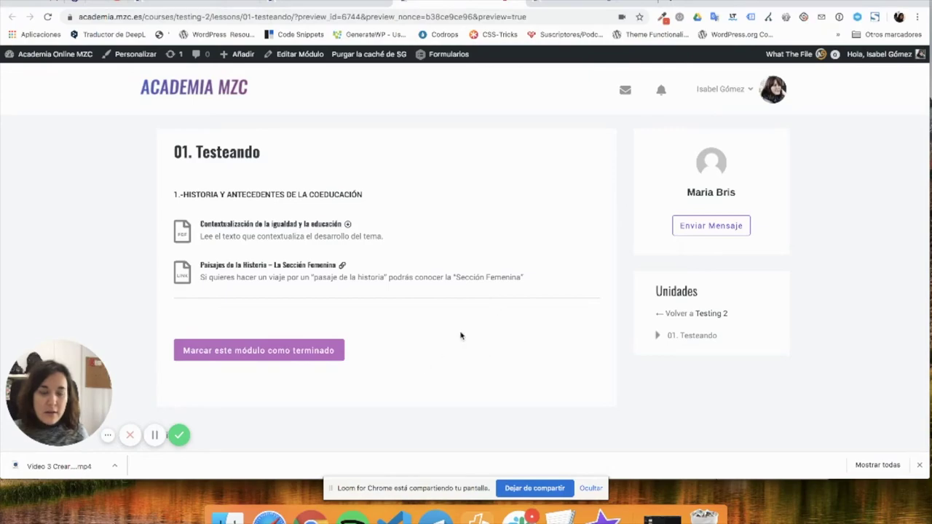
pyautogui.scroll(1, 521, 288)
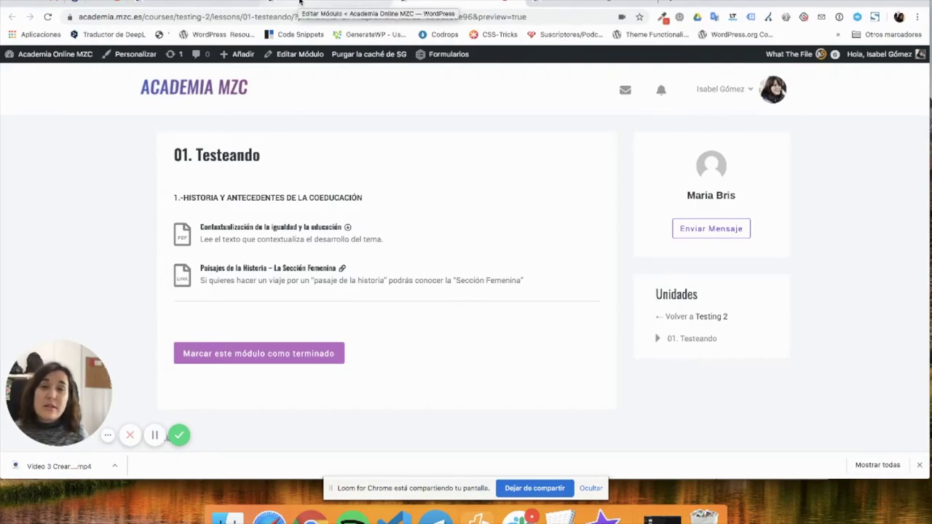
# Return to the module editor and try to log back in from the expired-session dialog with the saved username and account password
pyautogui.click(300, 2)
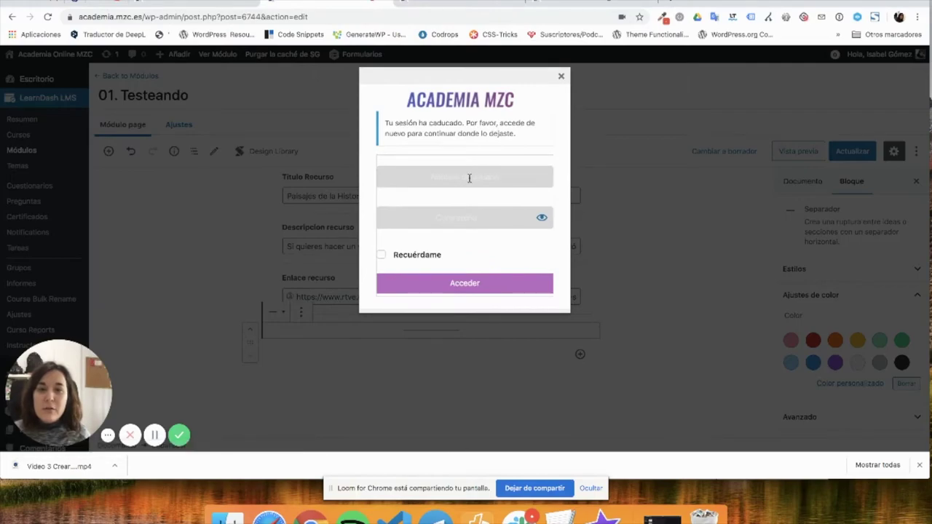
pyautogui.click(470, 179)
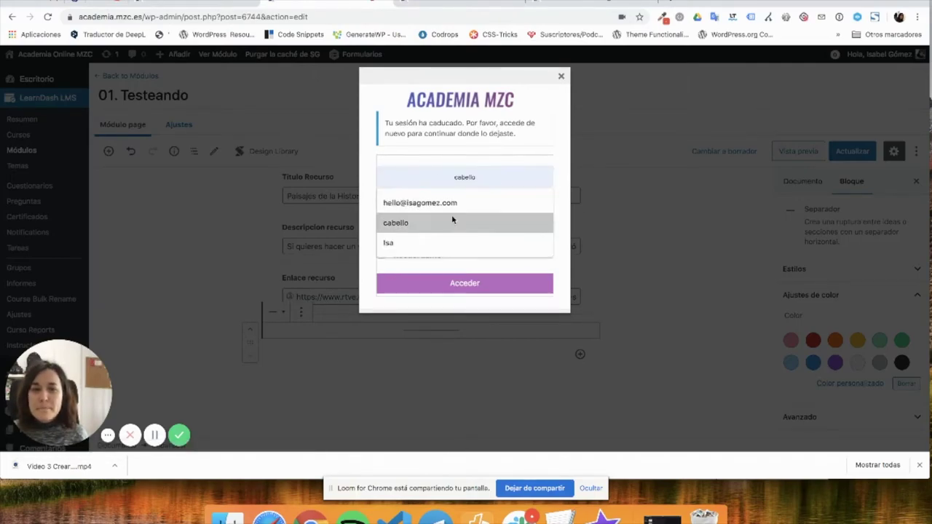
pyautogui.click(452, 216)
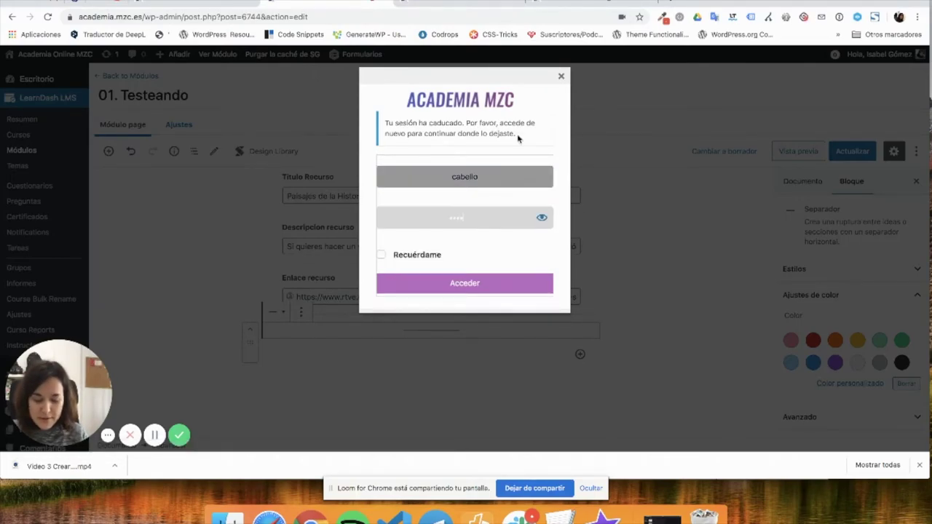
pyautogui.press('Return')
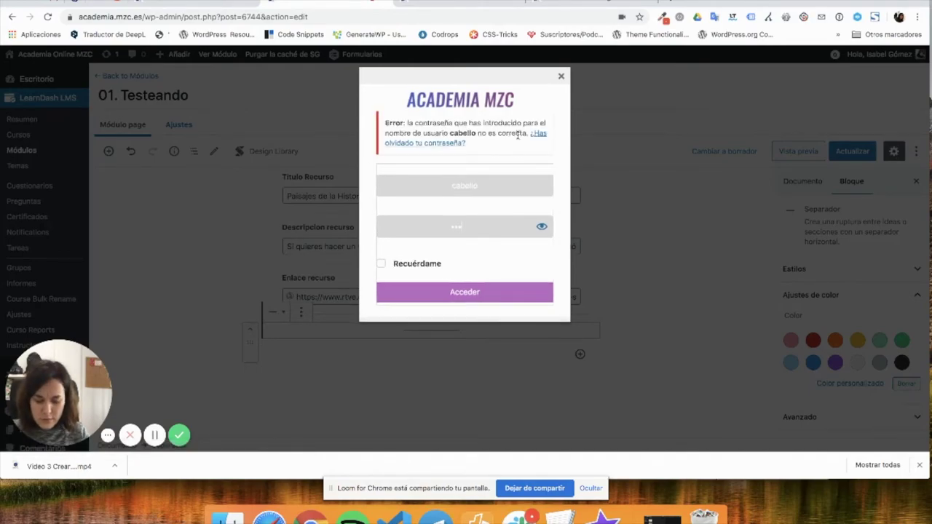
pyautogui.press('Return')
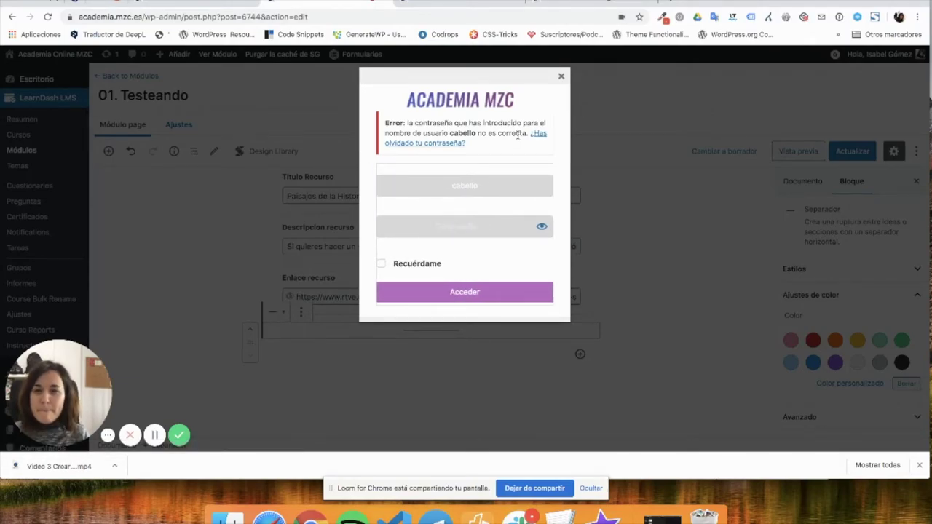
pyautogui.click(560, 76)
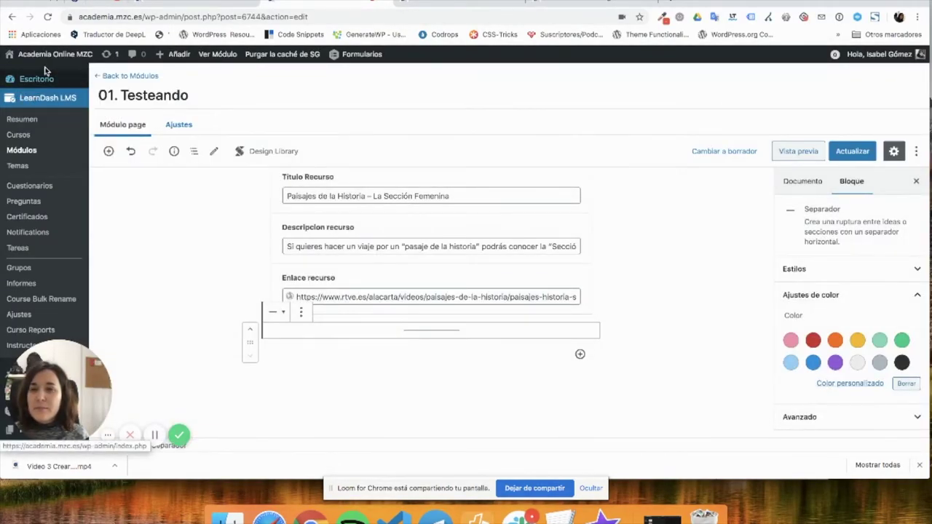
# Leave the editor for the Academia Online MZC home page and log in there with the saved username and account password
pyautogui.moveTo(53, 60)
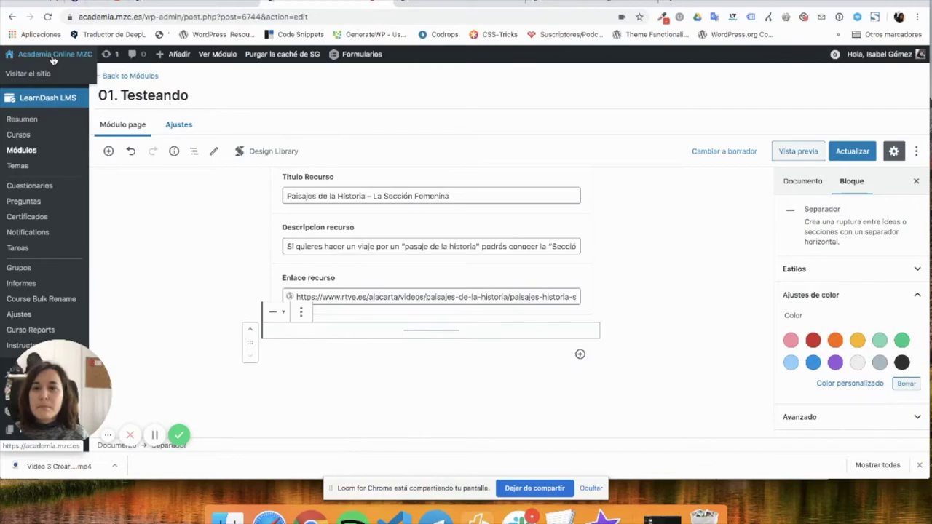
pyautogui.click(53, 59)
pyautogui.click(548, 162)
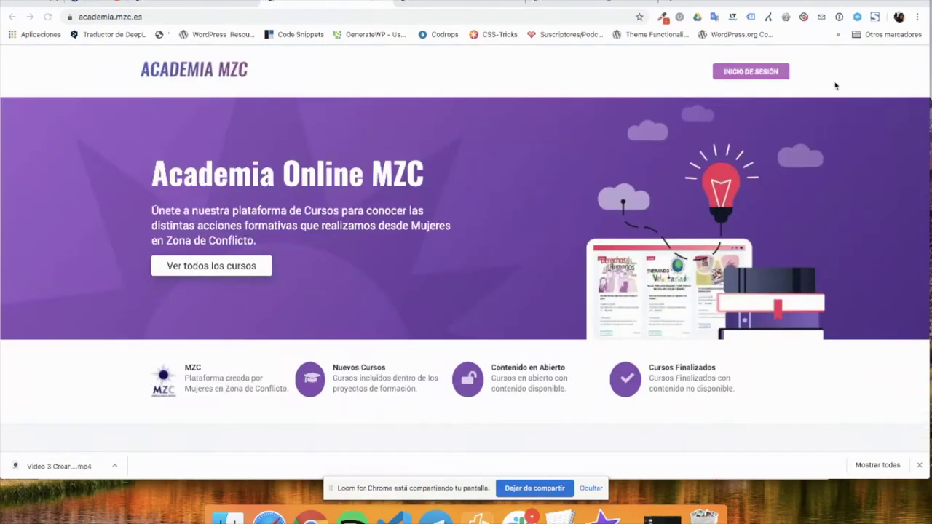
pyautogui.click(761, 70)
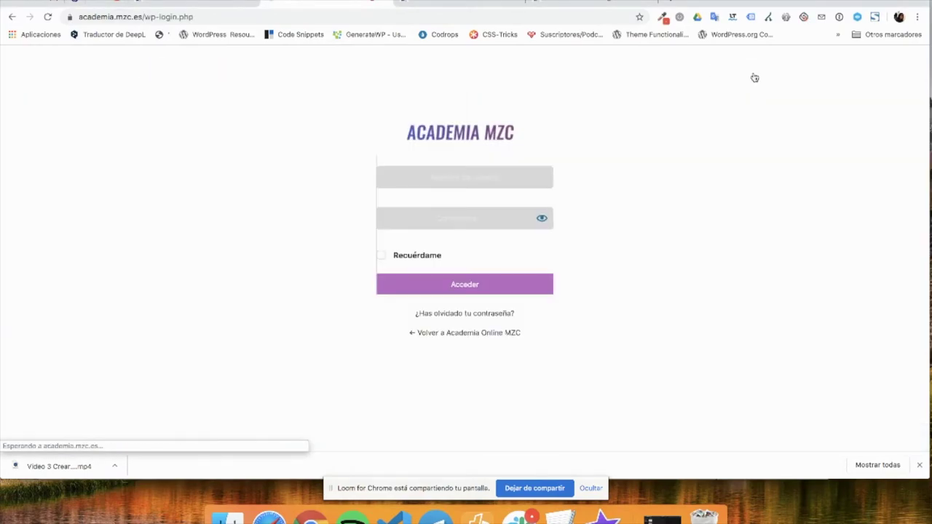
pyautogui.click(467, 169)
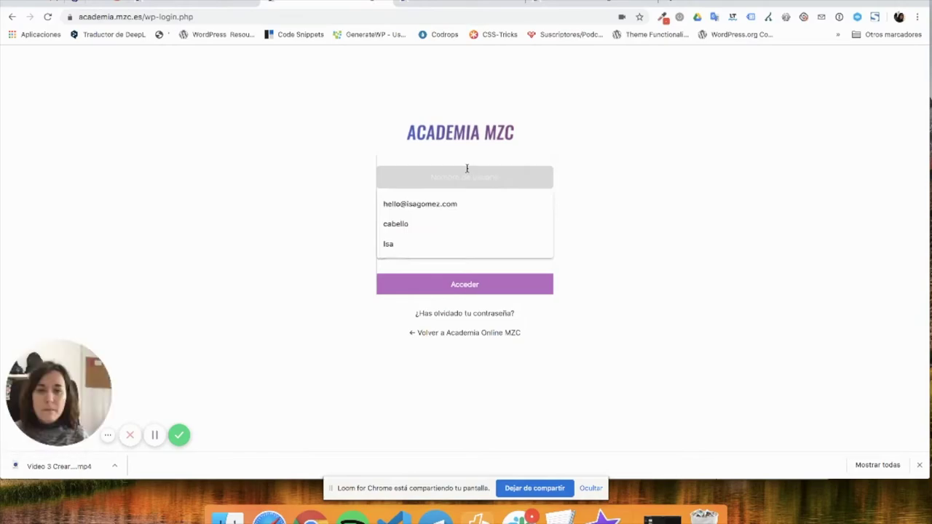
pyautogui.click(421, 225)
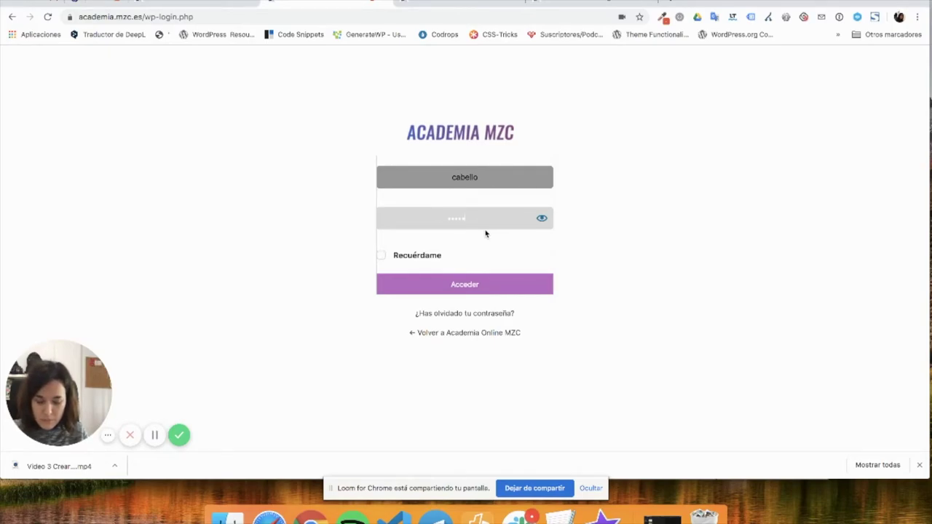
pyautogui.press('Return')
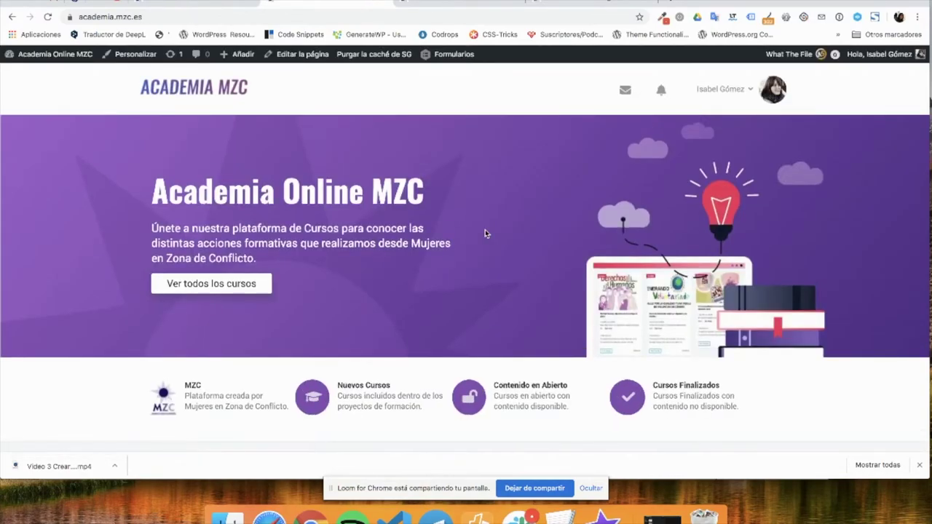
# Open the site's administration area and edit the "01. Testeando" module from the LearnDash Módulos list
pyautogui.moveTo(10, 53)
pyautogui.click(30, 74)
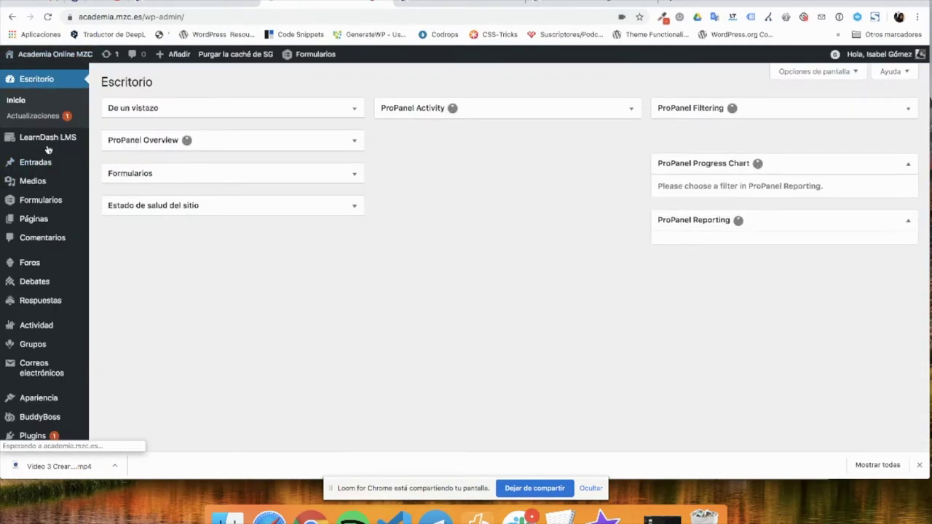
pyautogui.moveTo(77, 144)
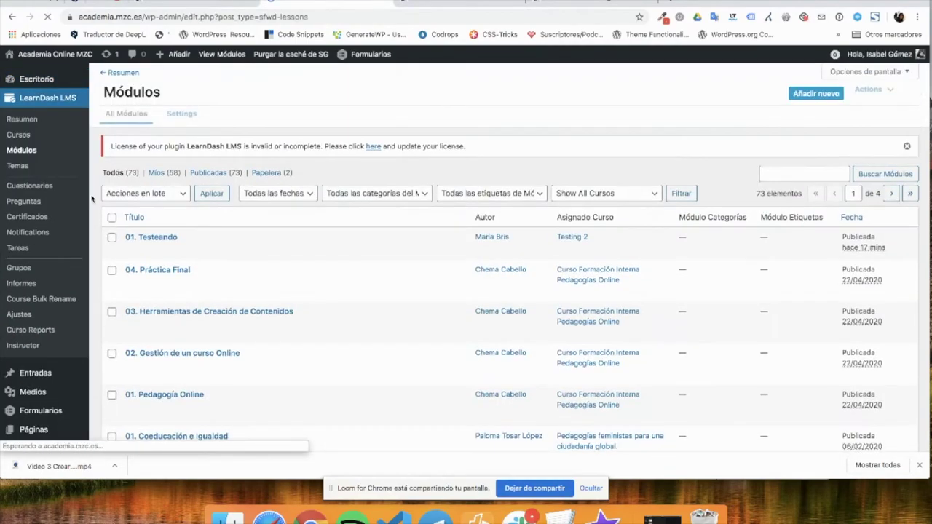
pyautogui.click(145, 245)
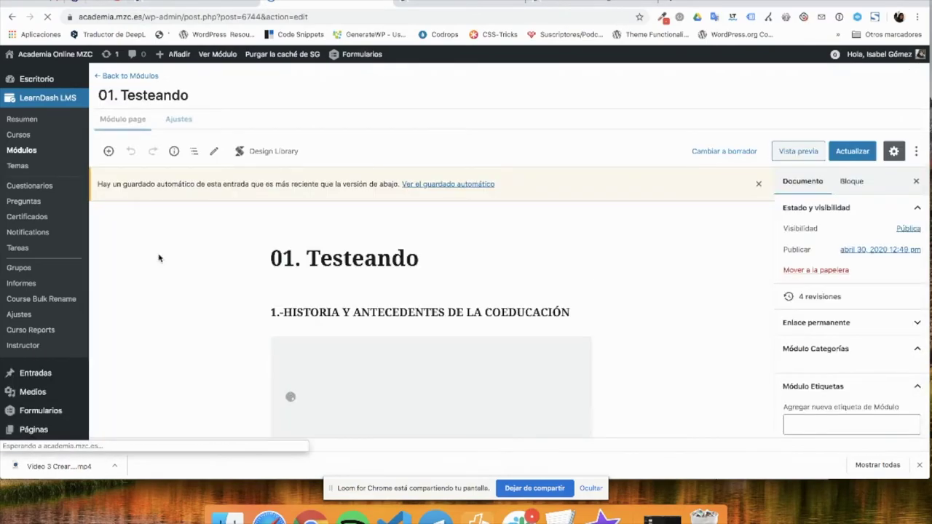
# Compare the newer autosave of "01. Testeando" with the saved version, restore the autosave and check the separator in the editor
pyautogui.click(438, 186)
pyautogui.scroll(-4, 452, 295)
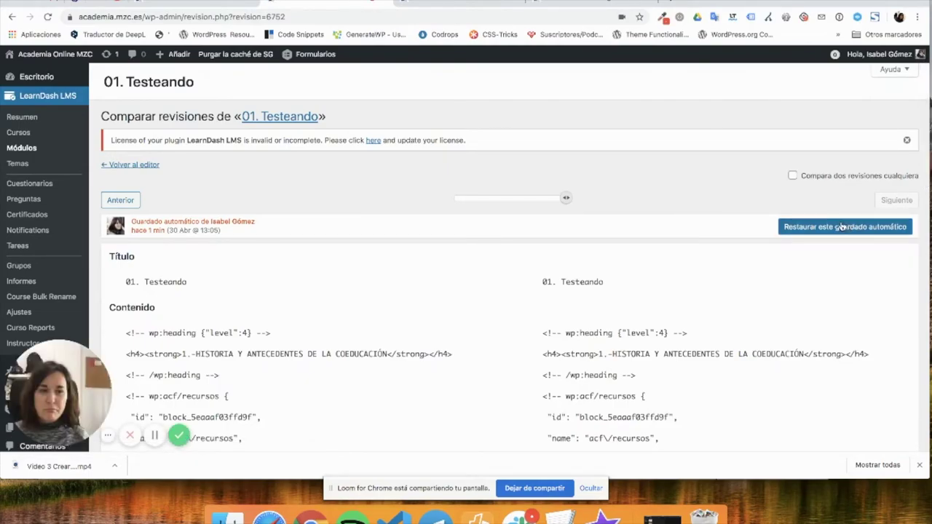
pyautogui.scroll(-15, 703, 246)
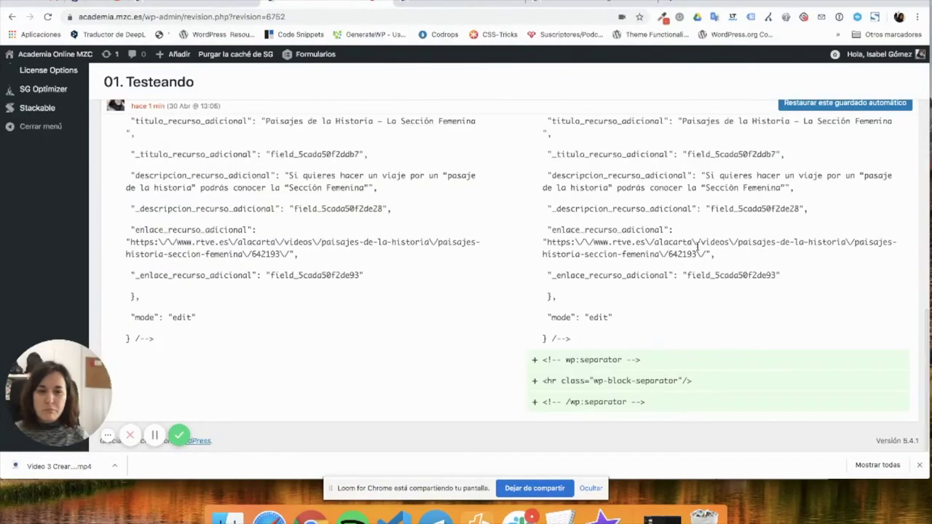
pyautogui.scroll(2, 697, 247)
pyautogui.scroll(15, 714, 236)
pyautogui.click(835, 232)
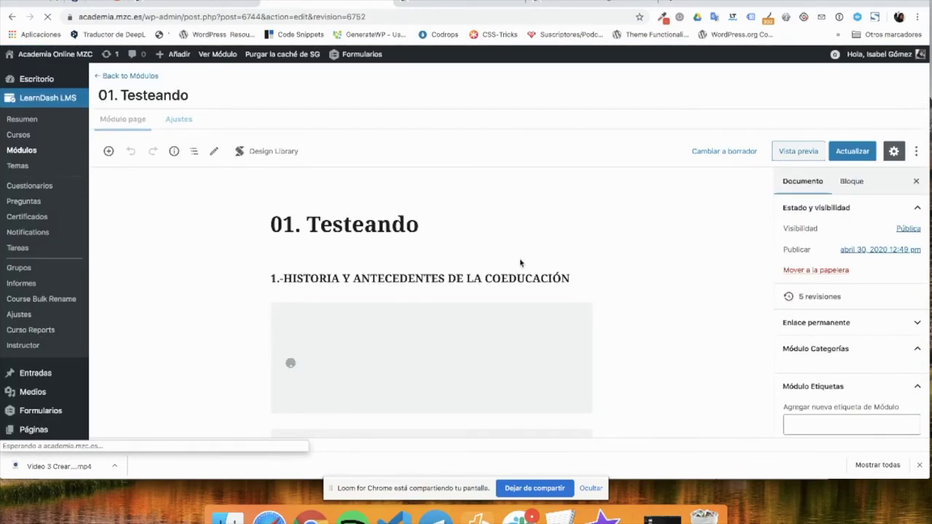
pyautogui.scroll(-4, 435, 266)
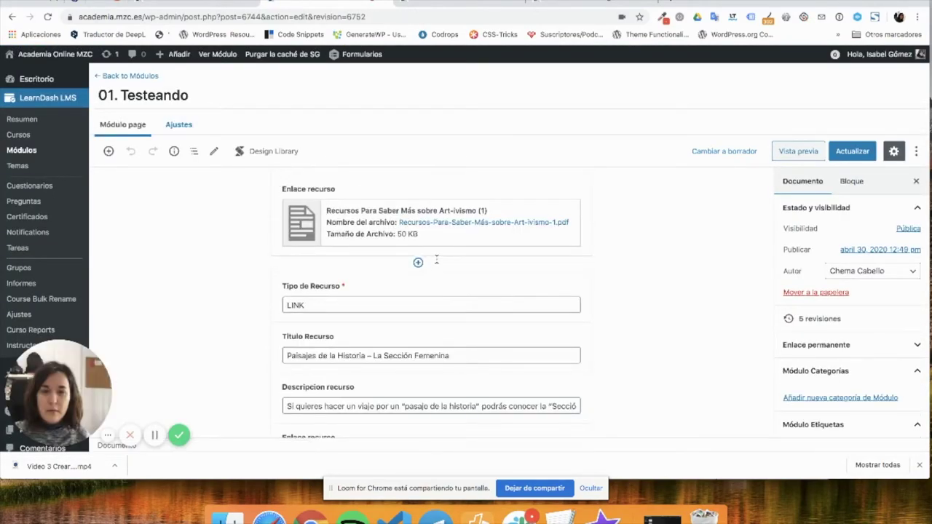
pyautogui.scroll(-3, 436, 260)
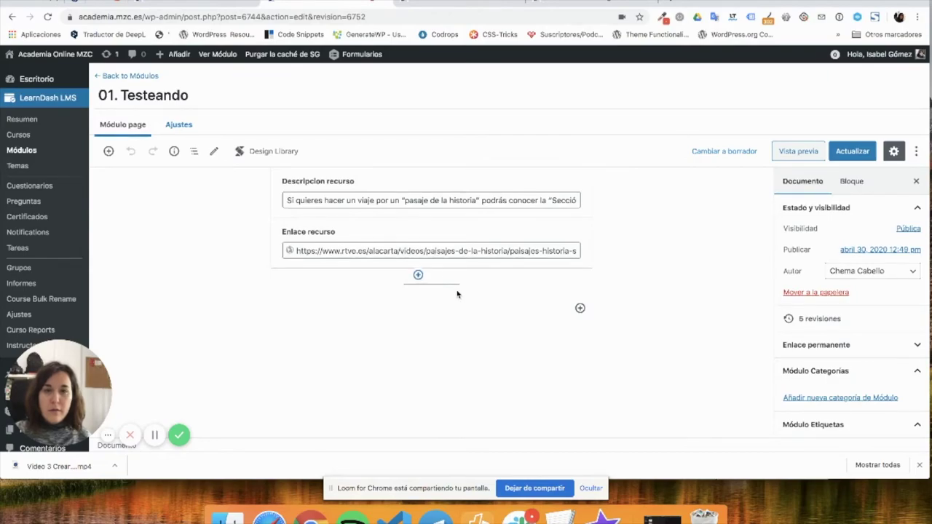
# Add an empty paragraph below the separator, and briefly select the "1.-HISTORIA Y ANTECEDENTES DE LA COEDUCACIÓN" heading block
pyautogui.click(397, 308)
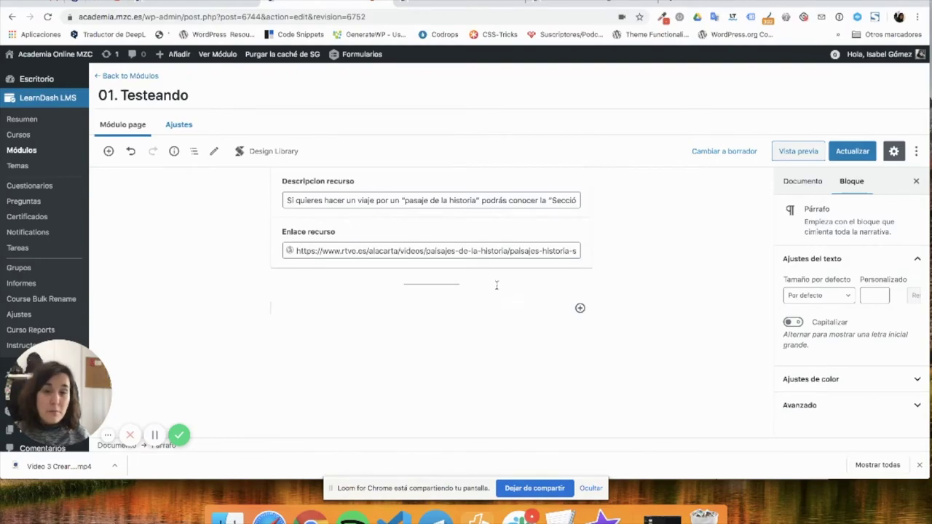
pyautogui.scroll(10, 496, 285)
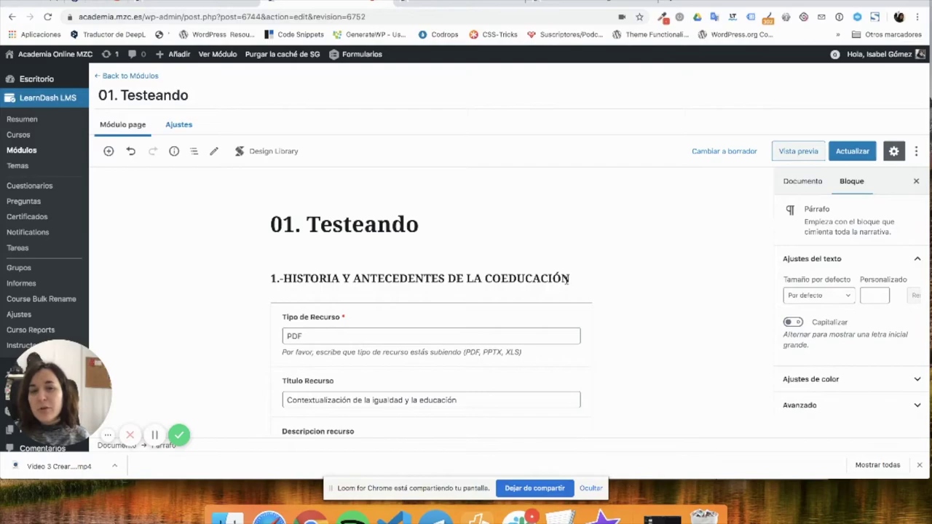
pyautogui.click(571, 280)
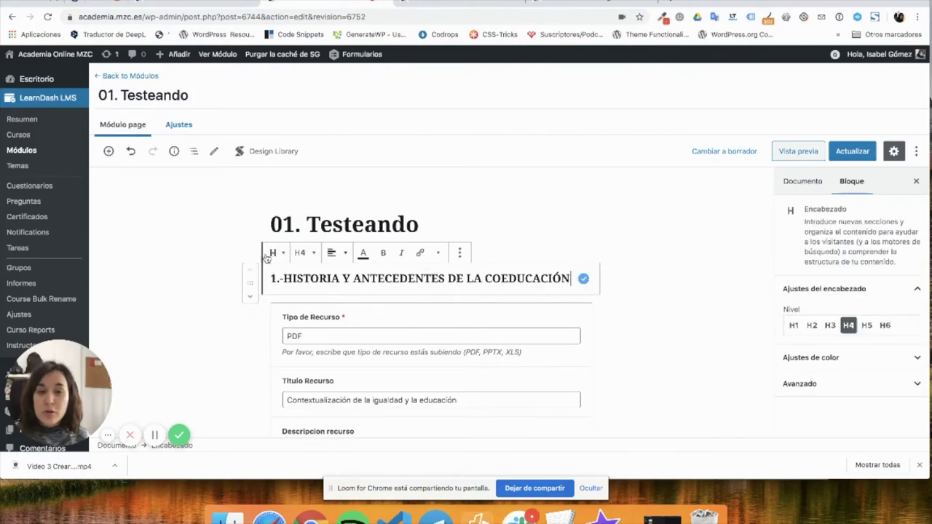
pyautogui.click(216, 306)
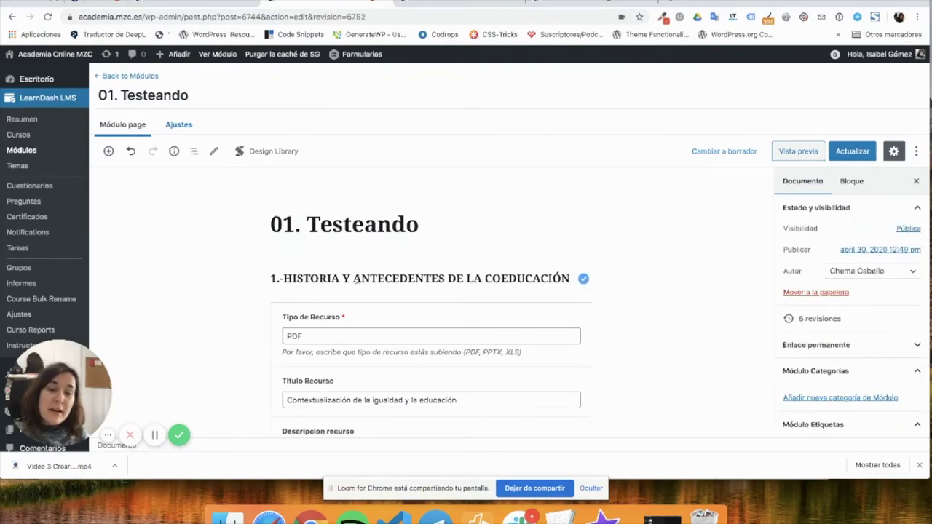
pyautogui.scroll(-2, 356, 284)
pyautogui.scroll(-2, 334, 338)
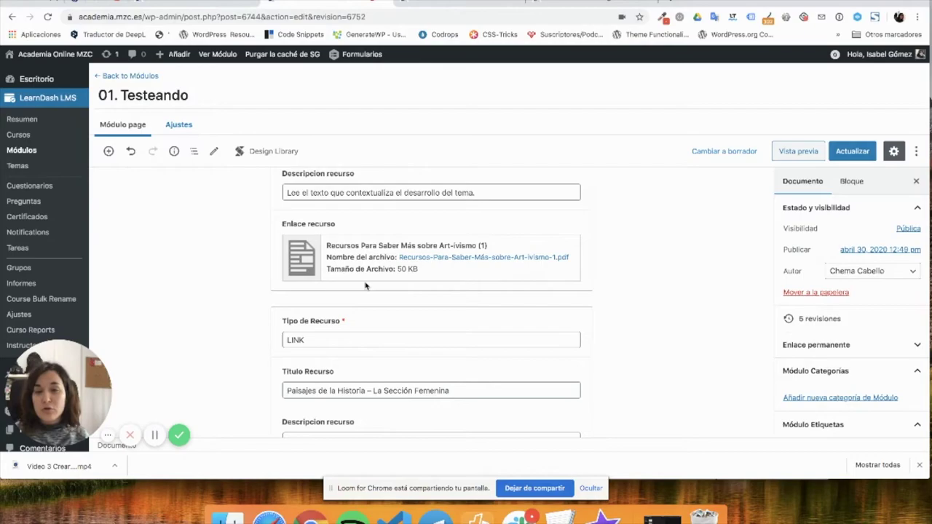
pyautogui.scroll(1, 372, 306)
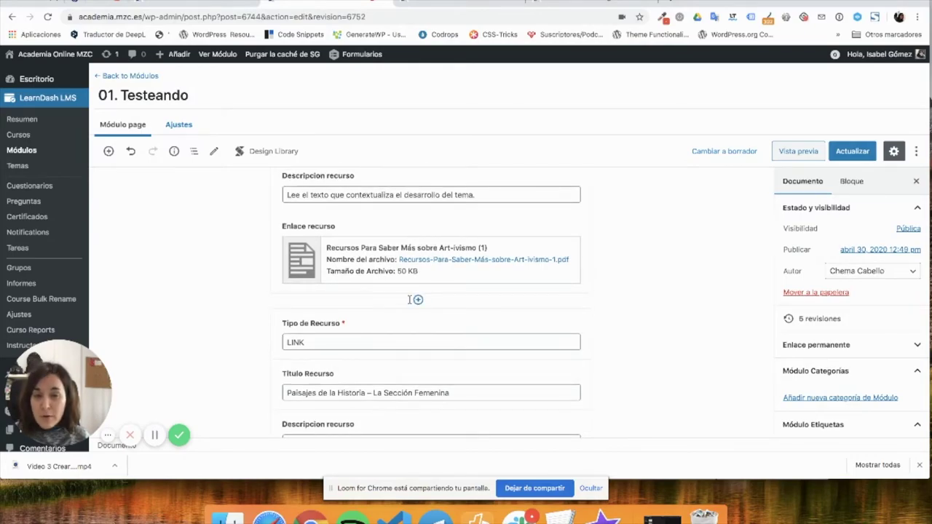
pyautogui.click(418, 300)
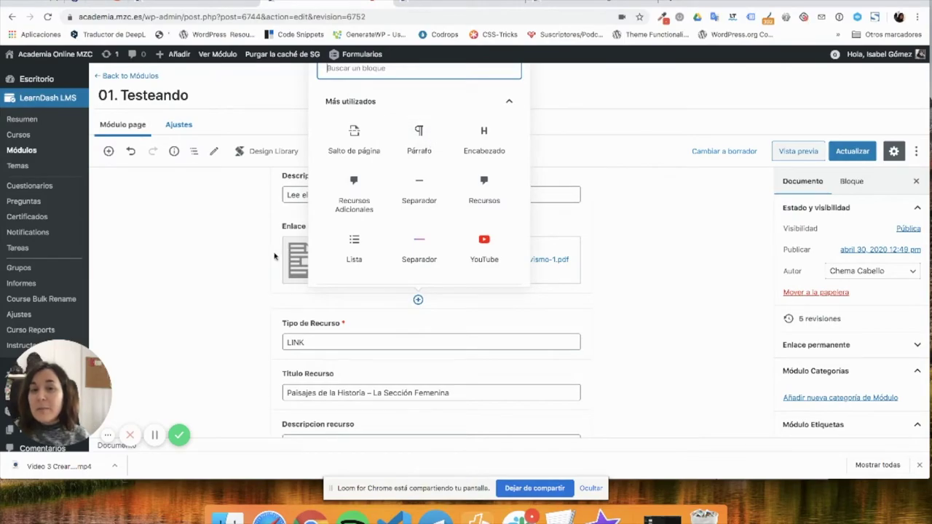
pyautogui.click(212, 284)
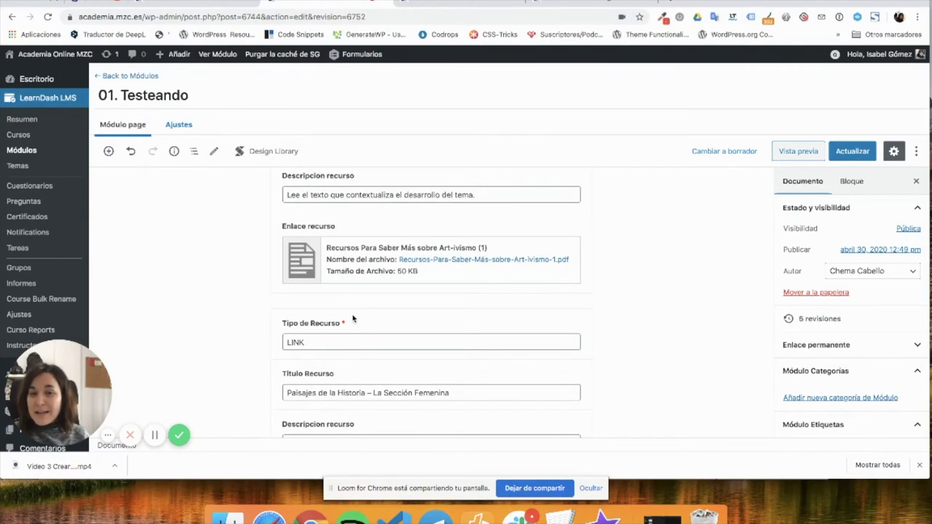
# Insert a paragraph reading "Hola Caracola" between the PDF resource block and the LINK resource block
pyautogui.scroll(10, 352, 319)
pyautogui.click(273, 288)
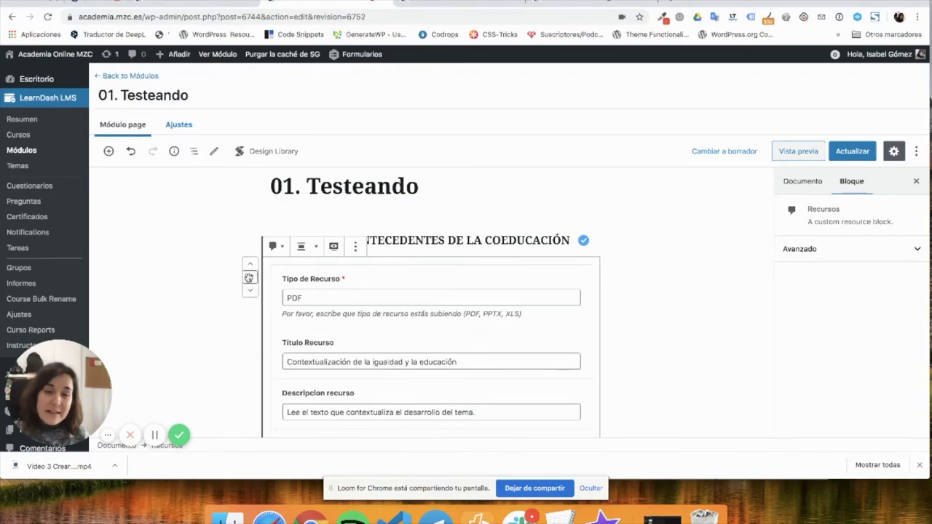
pyautogui.click(355, 246)
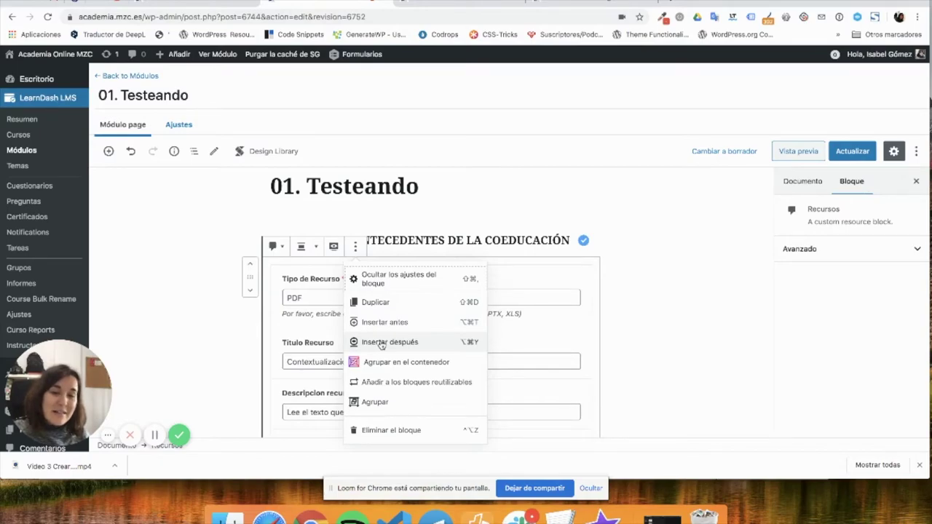
pyautogui.click(381, 342)
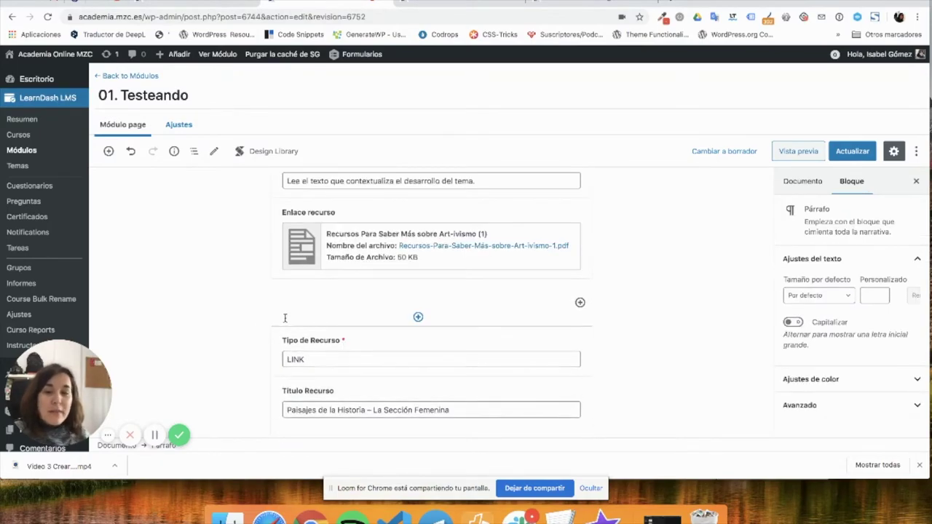
pyautogui.click(580, 303)
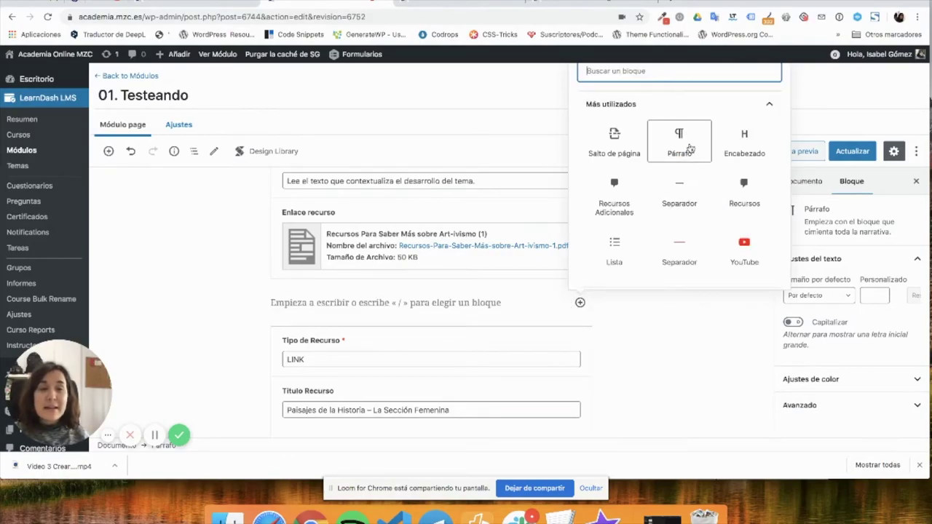
pyautogui.click(679, 142)
pyautogui.write('Hola Caracola')
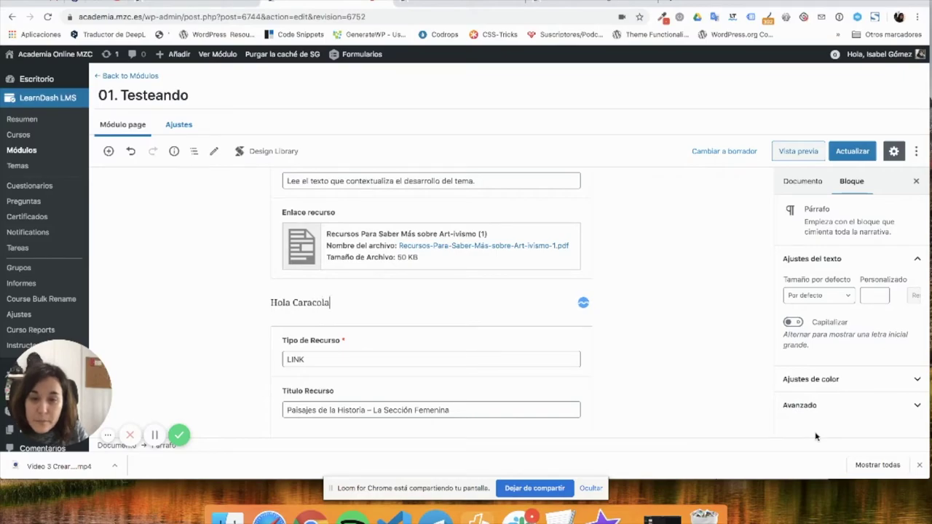
pyautogui.click(224, 322)
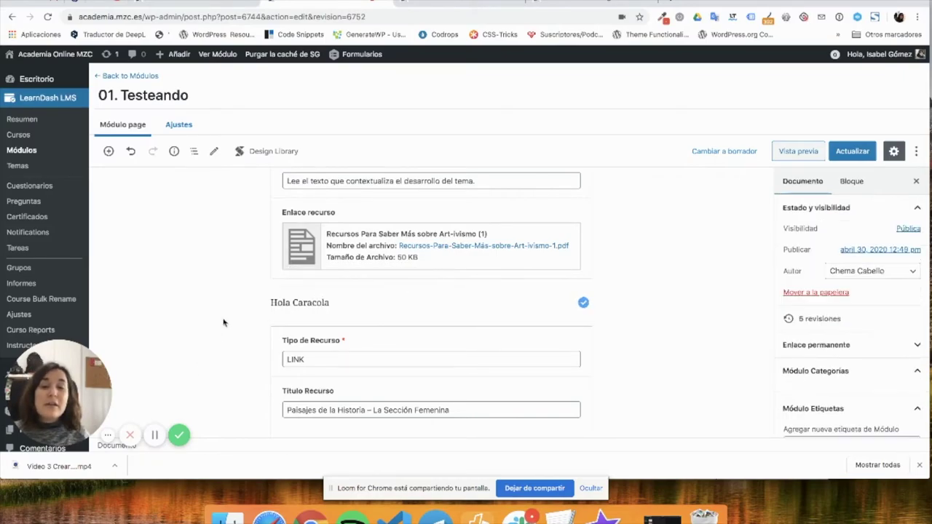
pyautogui.scroll(-1, 354, 313)
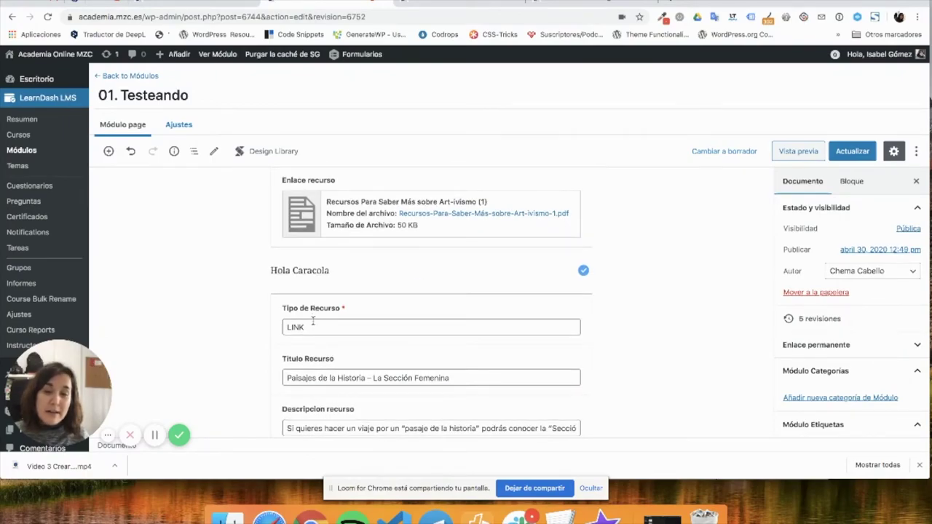
pyautogui.scroll(-3, 314, 320)
pyautogui.scroll(-2, 314, 325)
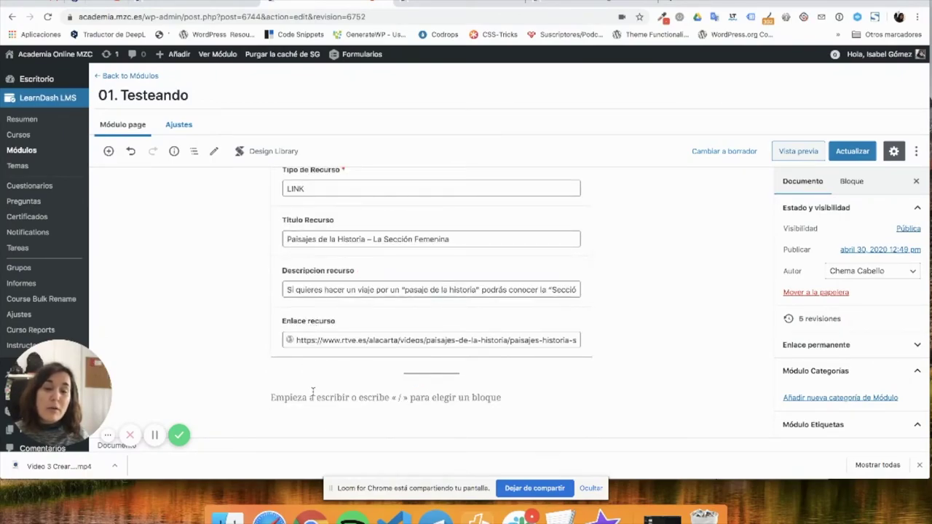
pyautogui.click(461, 398)
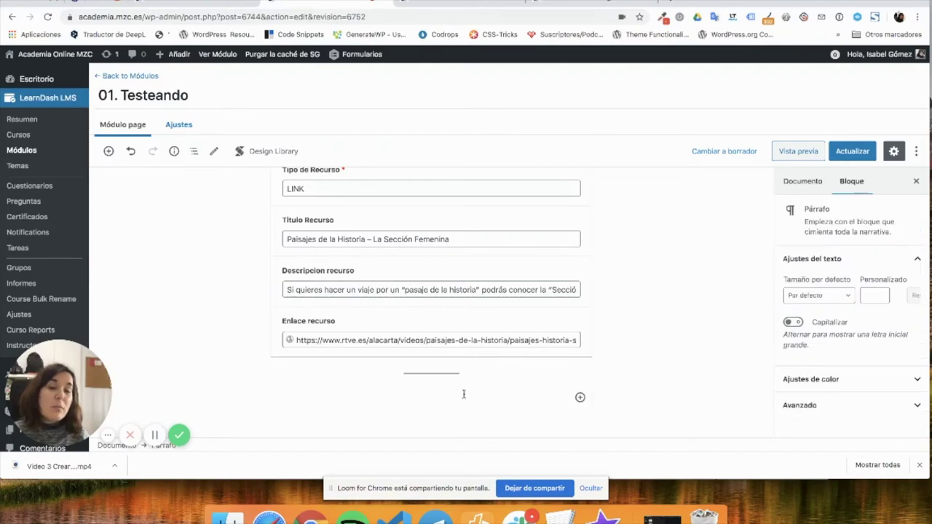
pyautogui.click(581, 397)
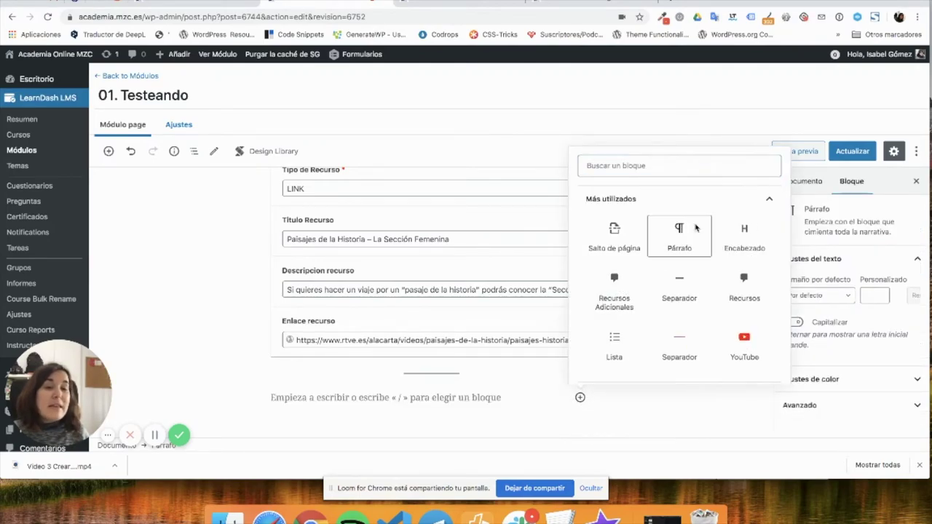
pyautogui.click(679, 237)
pyautogui.hotkey('ctrl', 'z')
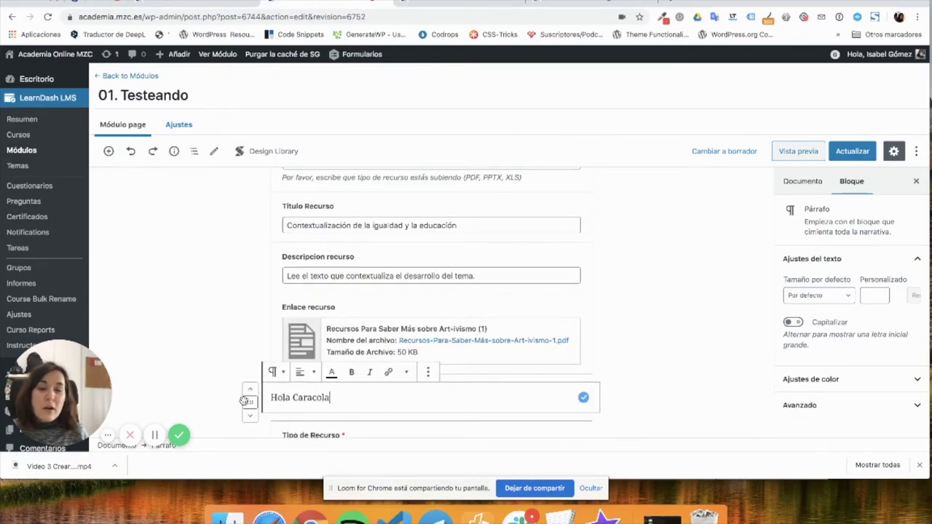
# Format the new paragraph with "Caracola" in bold and "Hola" in italics
pyautogui.moveTo(334, 401); pyautogui.dragTo(292, 398)
pyautogui.click(350, 372)
pyautogui.click(286, 399)
pyautogui.doubleClick(287, 399)
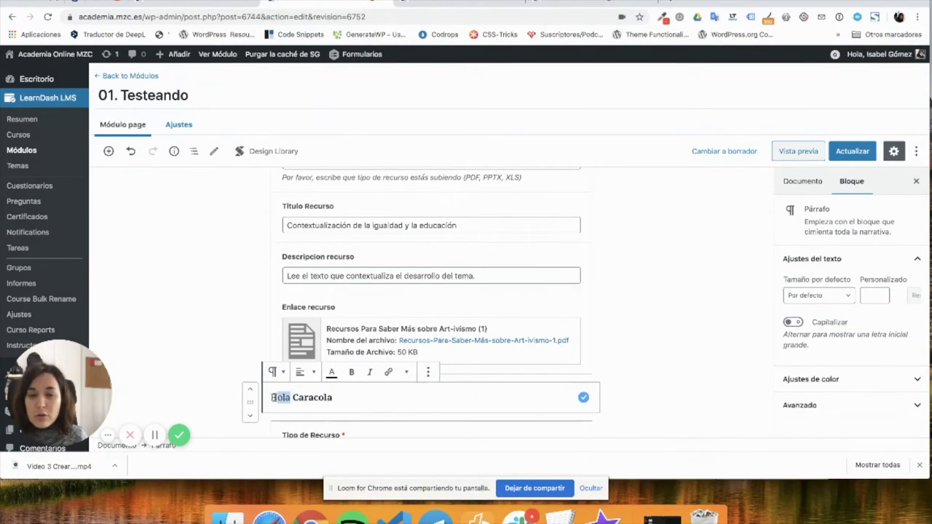
pyautogui.click(369, 372)
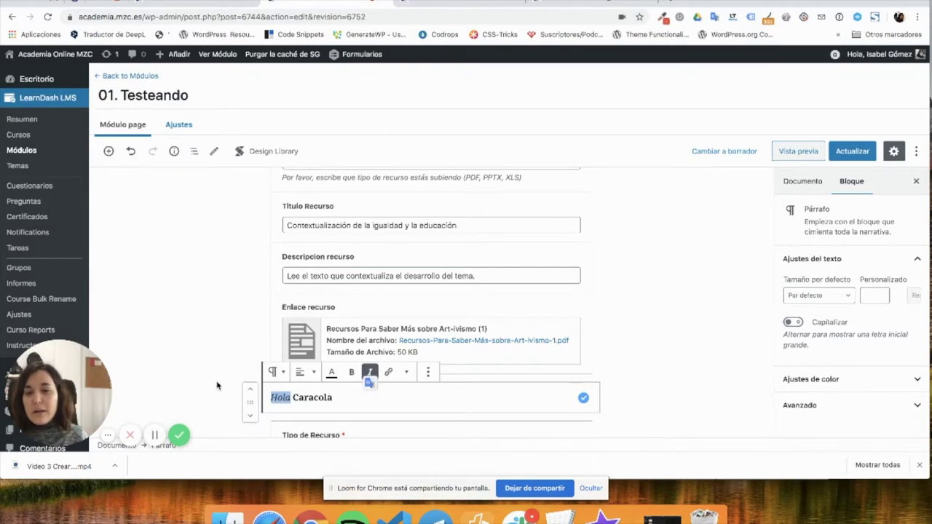
pyautogui.click(398, 436)
# Duplicate the formatted "Hola Caracola" paragraph block directly below the original
pyautogui.scroll(-4, 398, 432)
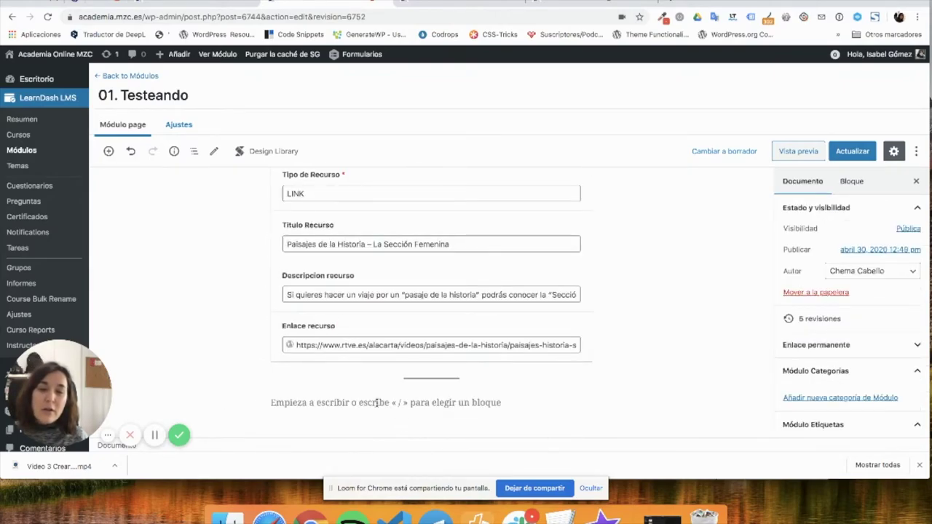
pyautogui.scroll(2, 393, 413)
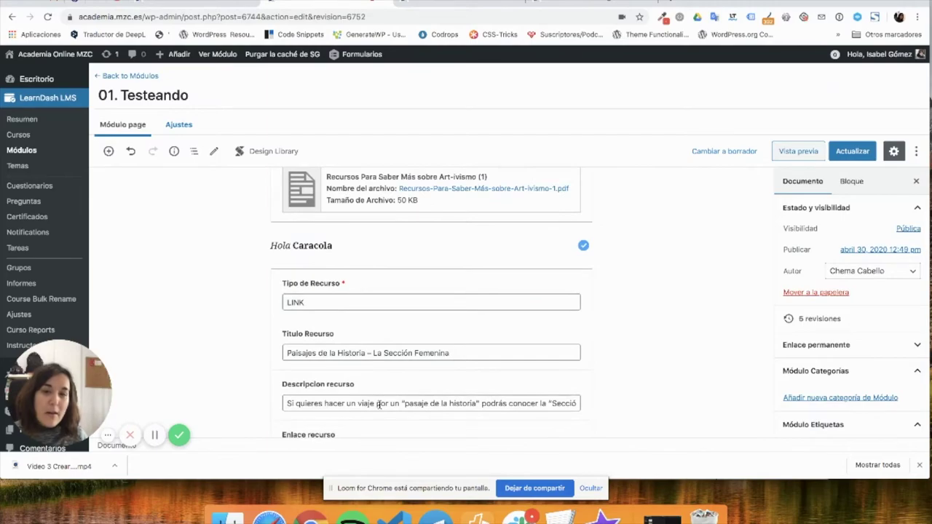
pyautogui.scroll(-2, 381, 410)
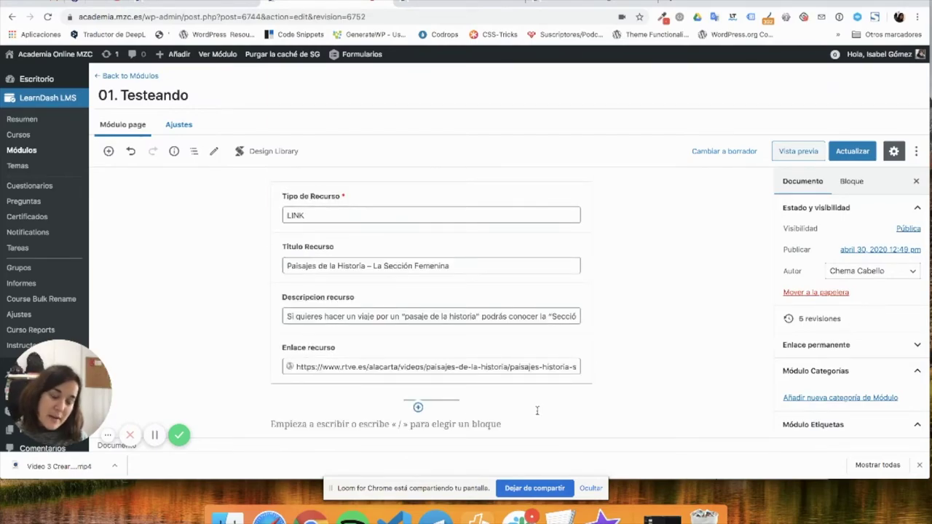
pyautogui.scroll(3, 404, 233)
pyautogui.click(347, 271)
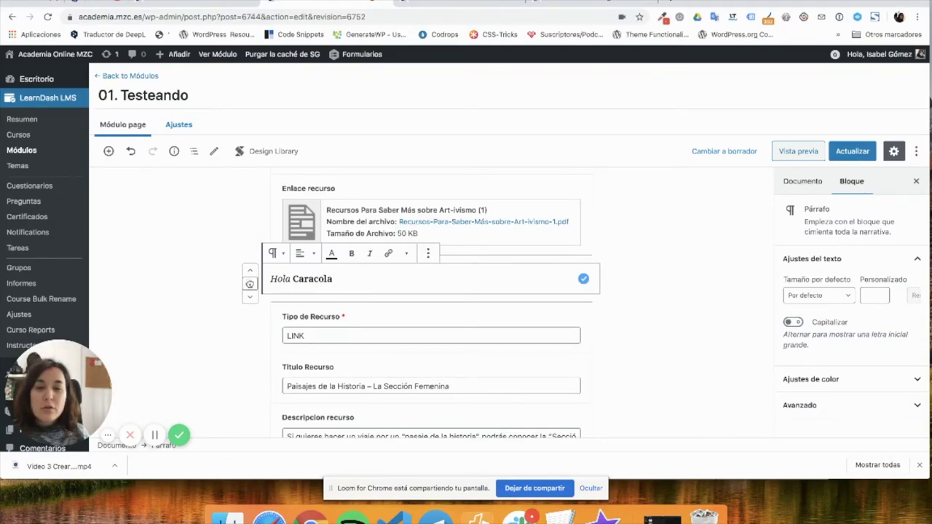
pyautogui.click(429, 253)
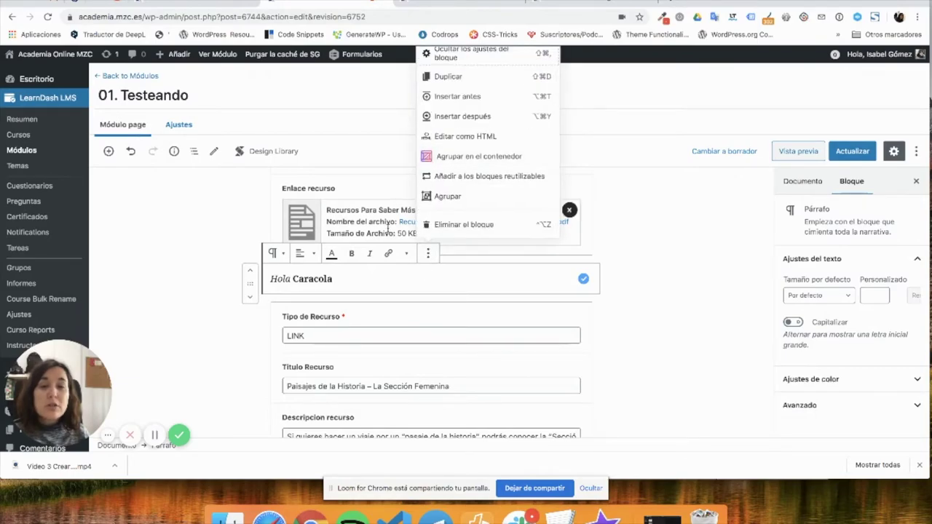
pyautogui.click(471, 76)
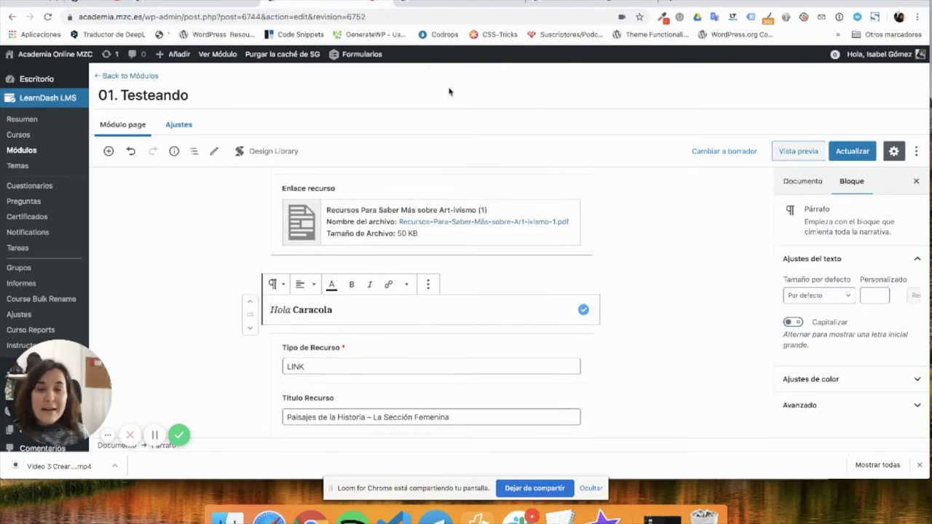
pyautogui.click(230, 264)
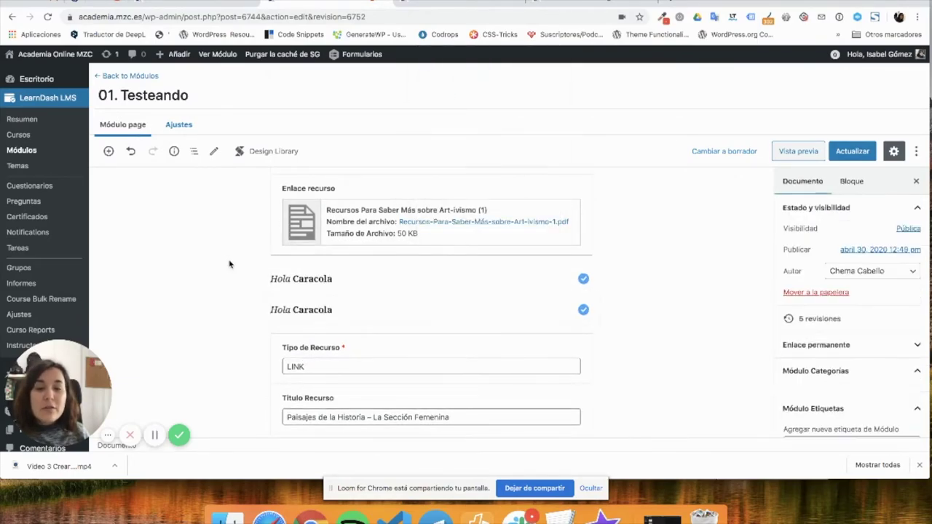
pyautogui.doubleClick(282, 309)
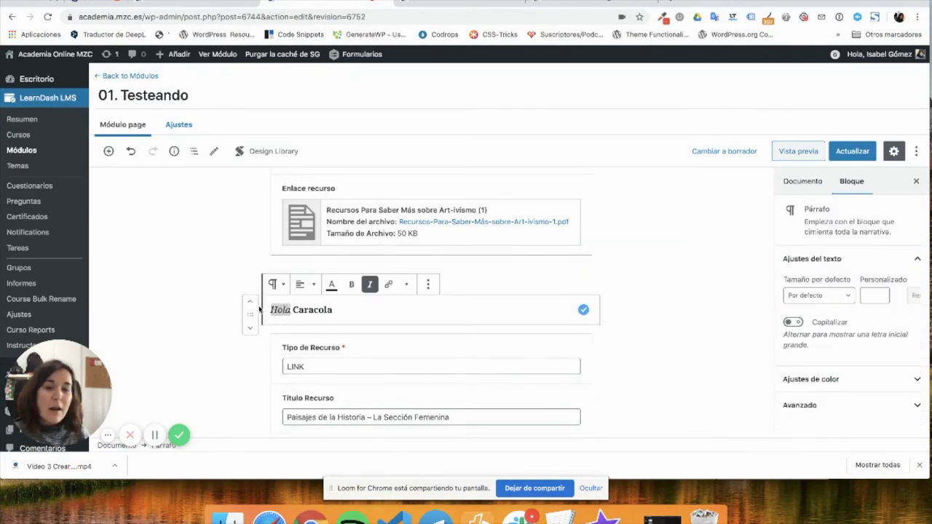
pyautogui.click(228, 258)
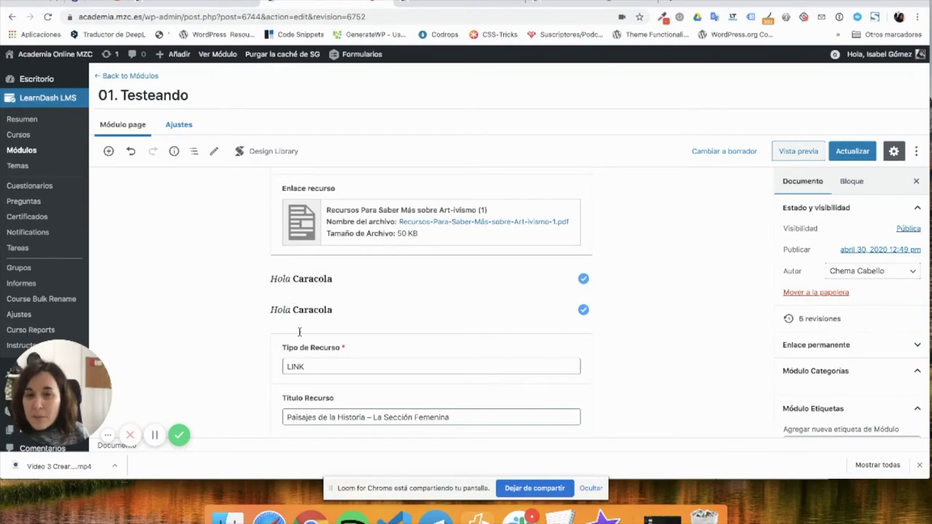
# Move the second "Hola Caracola" paragraph down below the LINK resource block
pyautogui.scroll(-3, 304, 340)
pyautogui.scroll(-2, 306, 337)
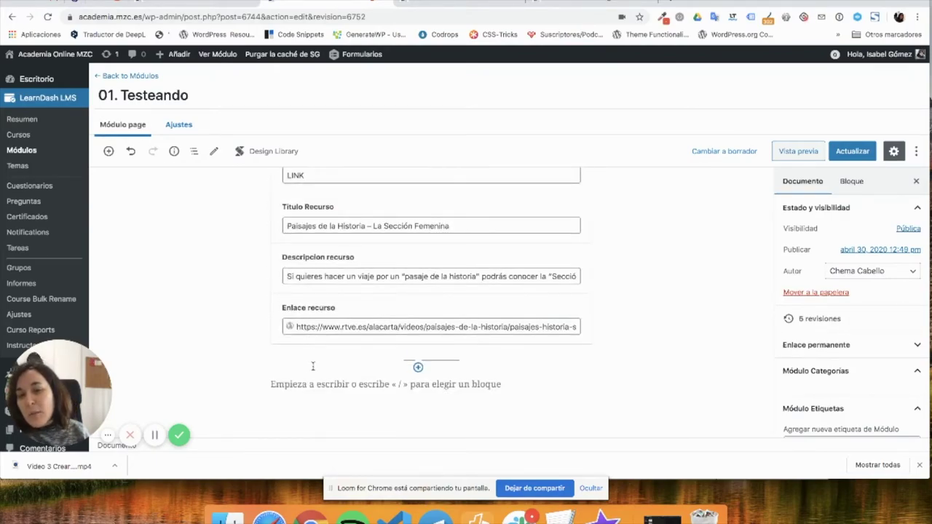
pyautogui.scroll(2, 325, 381)
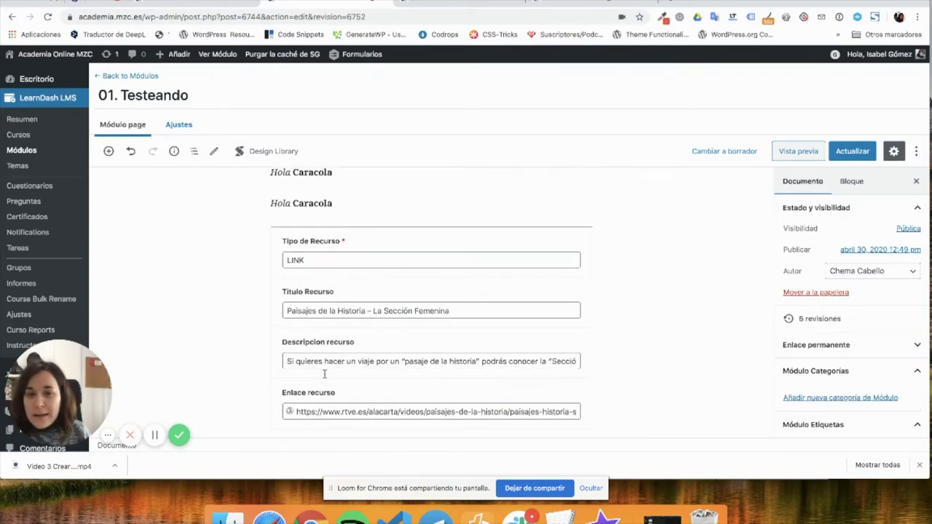
pyautogui.scroll(3, 327, 374)
pyautogui.doubleClick(284, 297)
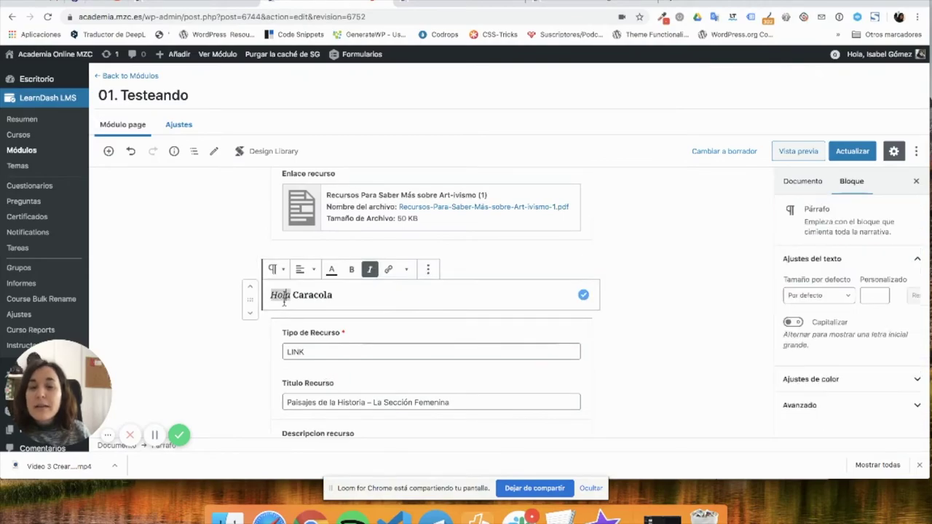
pyautogui.click(251, 314)
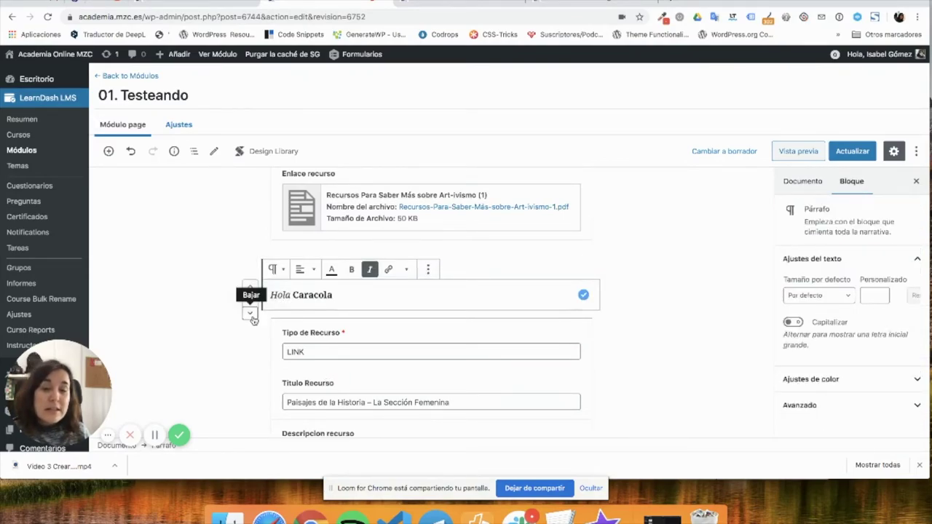
pyautogui.click(224, 236)
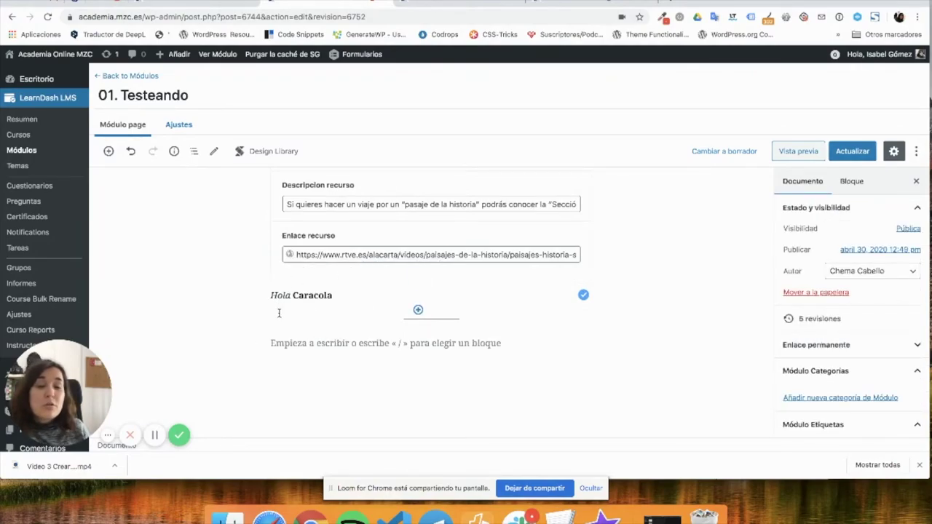
# Review the block order of the module from its title to the final separator, checking both "Hola Caracola" paragraphs
pyautogui.scroll(2, 279, 313)
pyautogui.hotkey('ctrl', 'z')
pyautogui.scroll(-1, 320, 284)
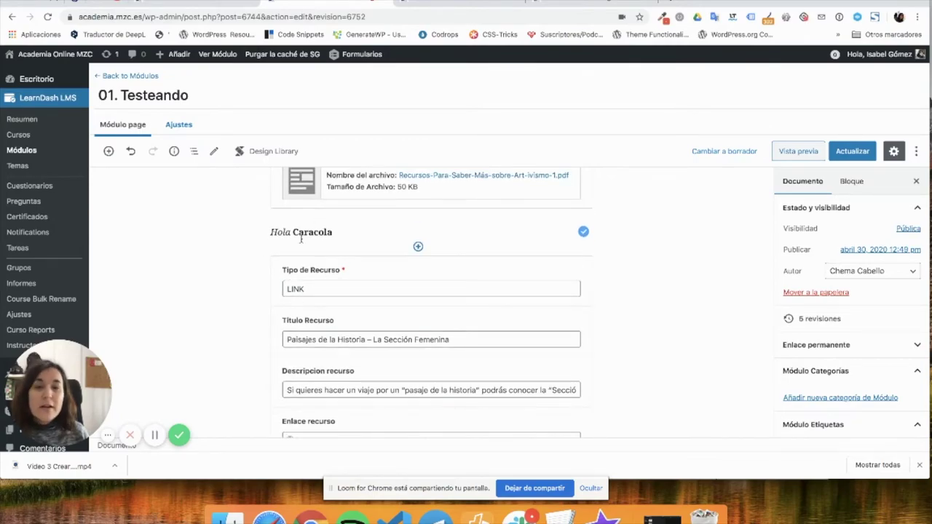
pyautogui.scroll(5, 295, 248)
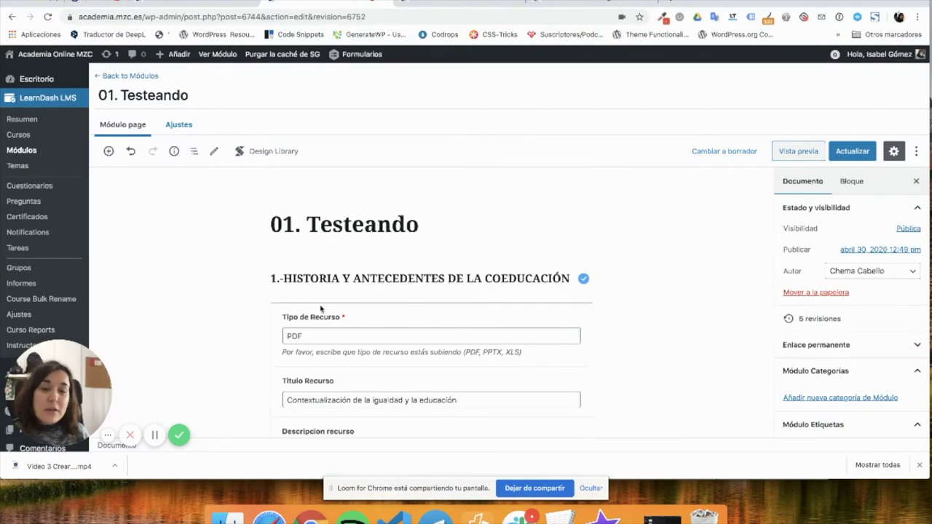
pyautogui.scroll(-3, 318, 305)
pyautogui.scroll(-6, 321, 313)
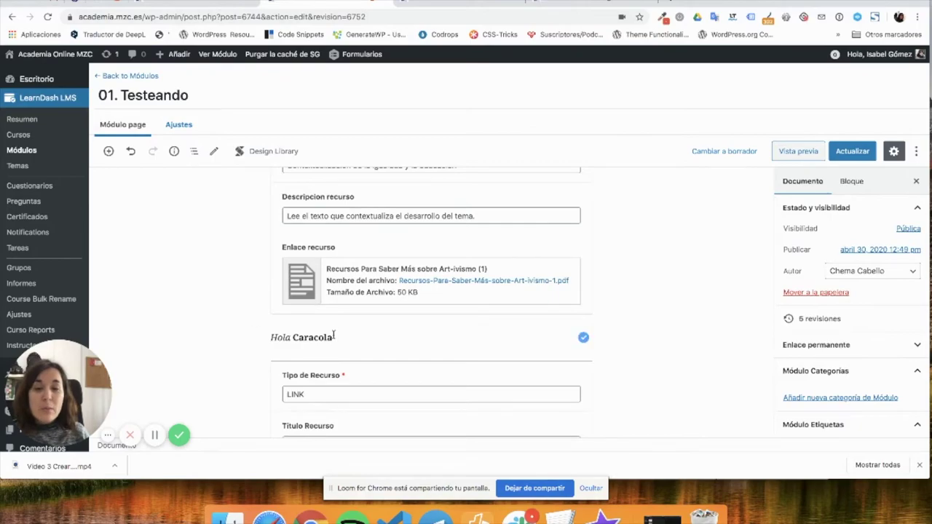
pyautogui.scroll(-2, 333, 333)
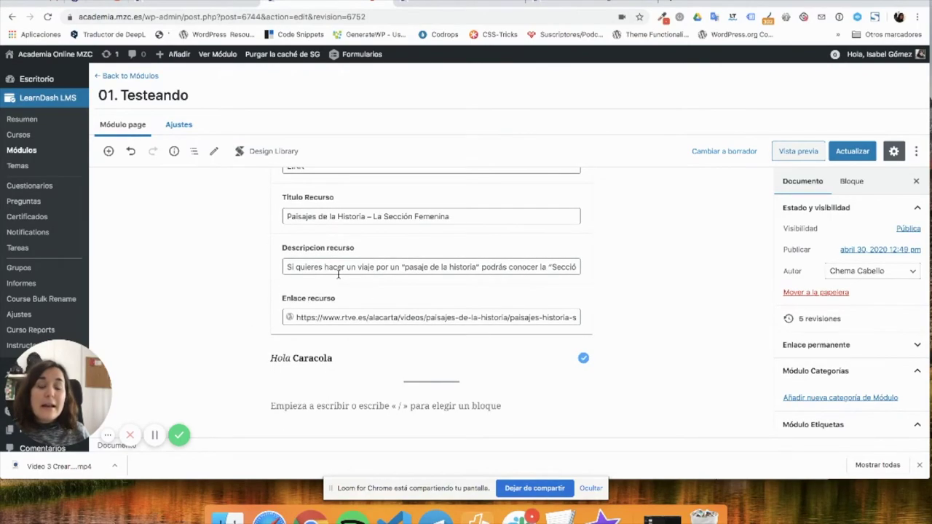
# Move the separator up so it sits between the LINK resource block and the second "Hola Caracola" paragraph
pyautogui.click(344, 359)
pyautogui.click(416, 387)
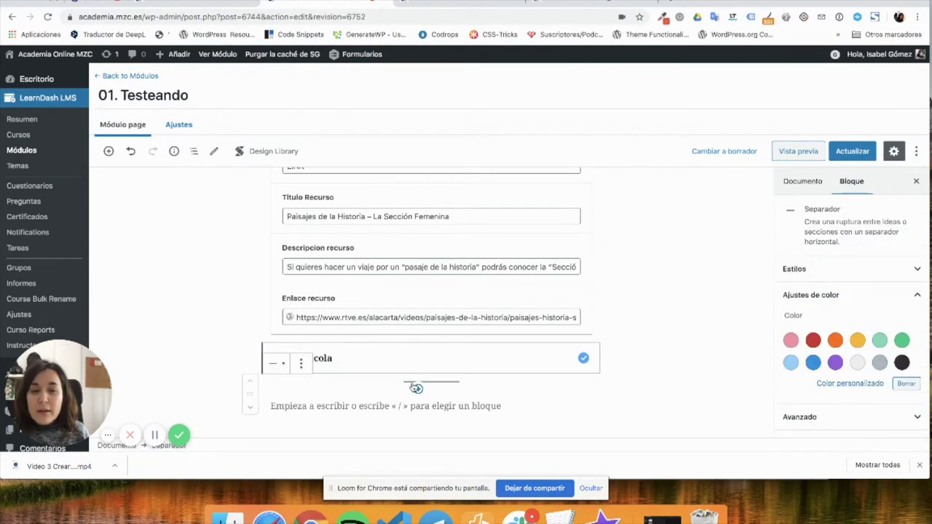
pyautogui.click(250, 380)
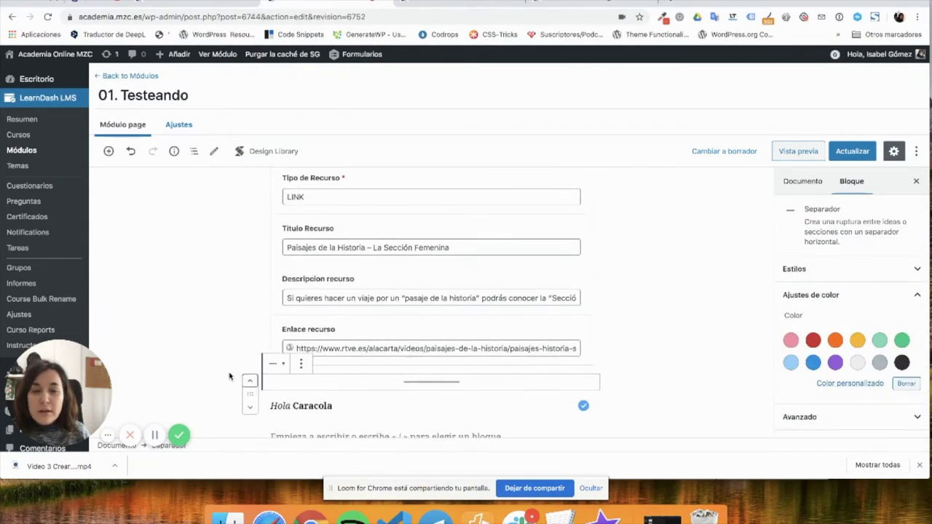
pyautogui.click(203, 307)
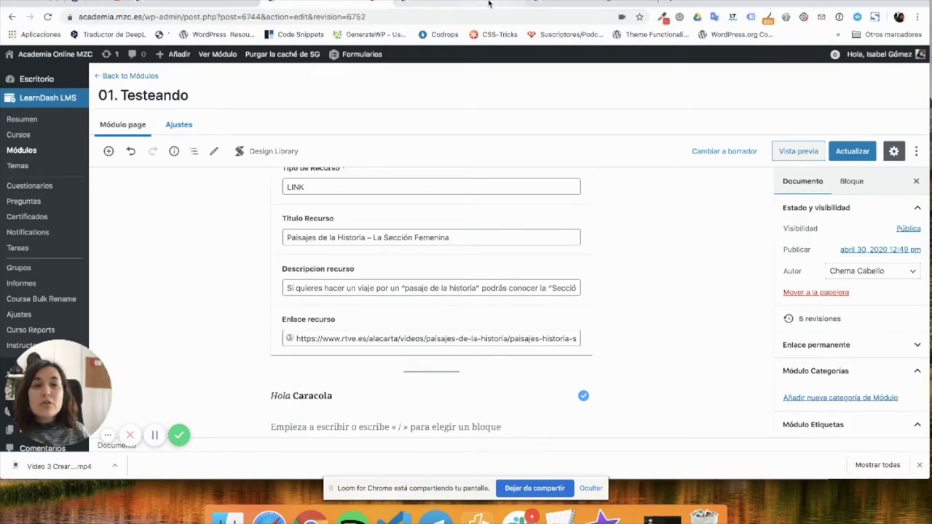
# Examine section 3 of the published Coeducación e Igualdad lesson: its heading, introductory paragraph and the PDF resource "La coeducación"
pyautogui.click(562, 3)
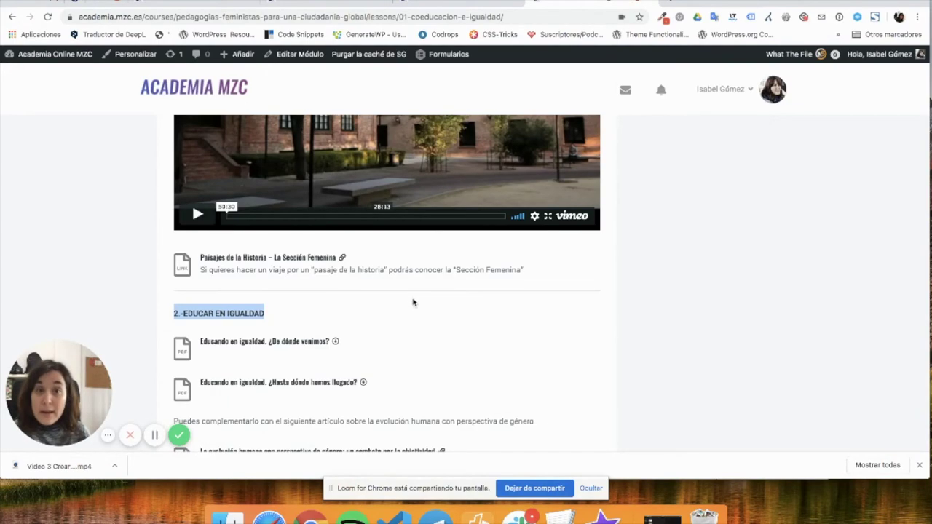
pyautogui.scroll(-5, 408, 303)
pyautogui.scroll(-1, 408, 305)
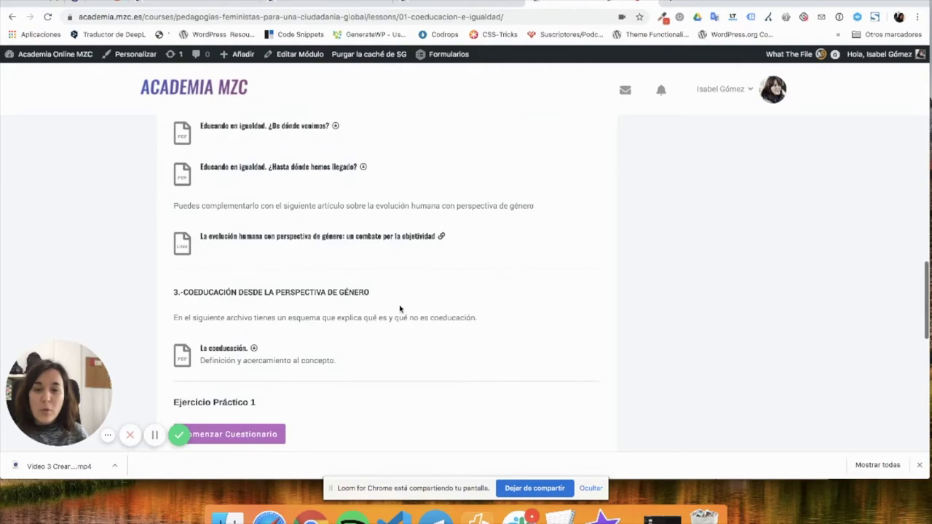
pyautogui.scroll(-1, 332, 357)
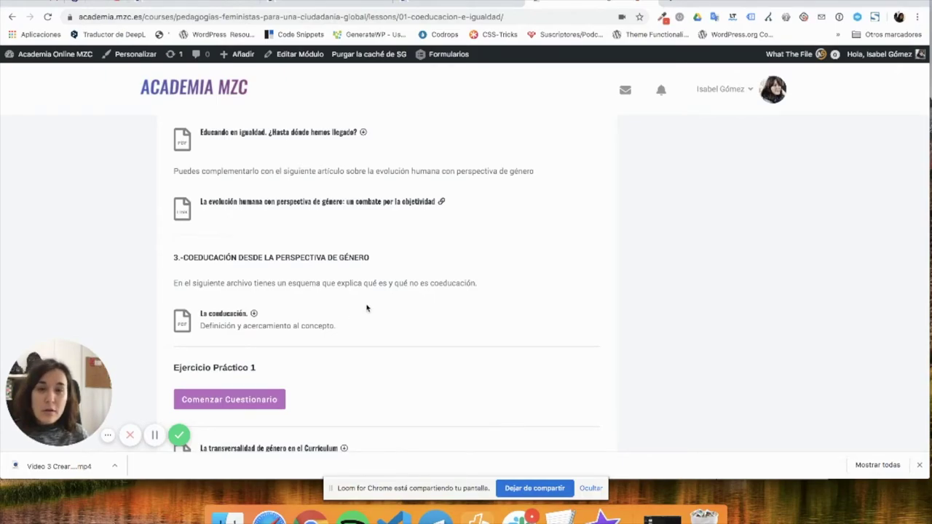
pyautogui.moveTo(385, 258); pyautogui.dragTo(175, 257)
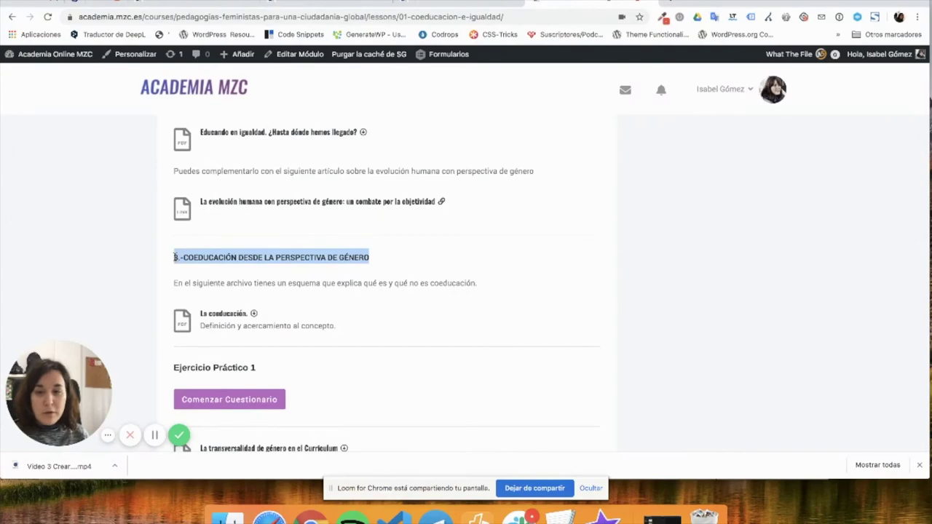
pyautogui.moveTo(175, 284); pyautogui.dragTo(485, 286)
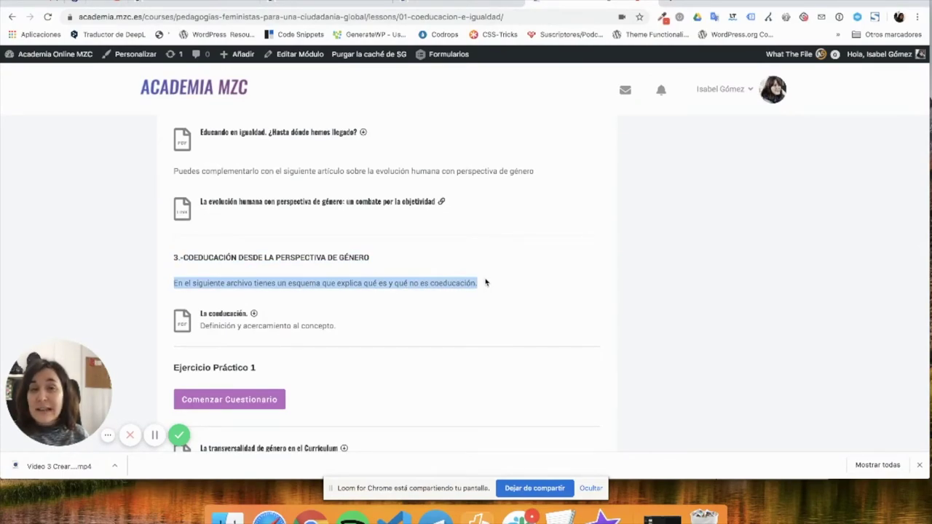
pyautogui.moveTo(351, 325); pyautogui.dragTo(174, 318)
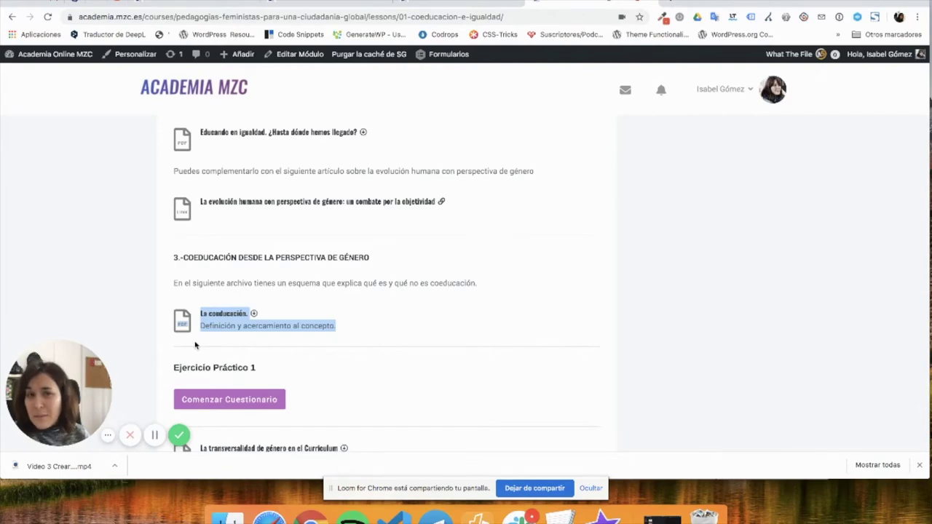
pyautogui.click(369, 329)
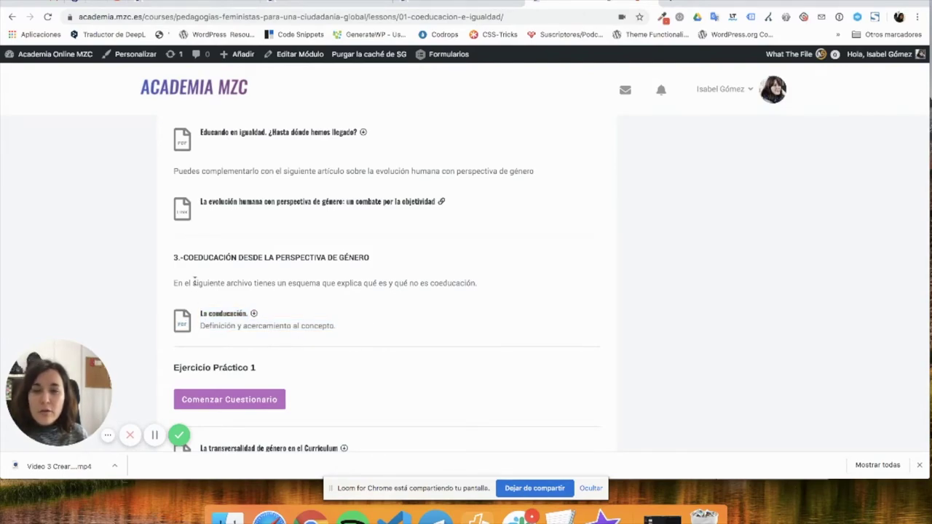
# Examine the lesson's Ejercicio Práctico 1, the "La transversalidad de género en el Curriculum" resource and the forum paragraph with its IR AL FORO link
pyautogui.scroll(-3, 203, 295)
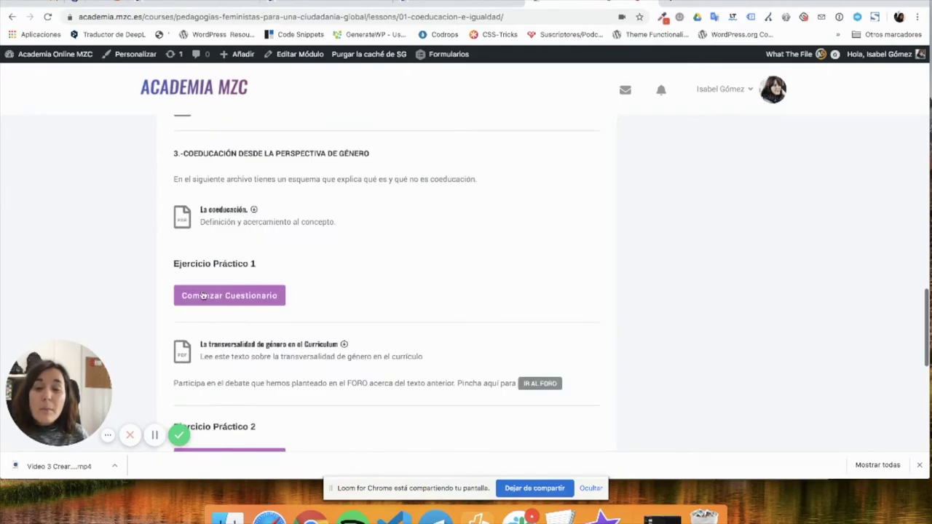
pyautogui.scroll(-1, 212, 306)
pyautogui.moveTo(268, 233); pyautogui.dragTo(154, 238)
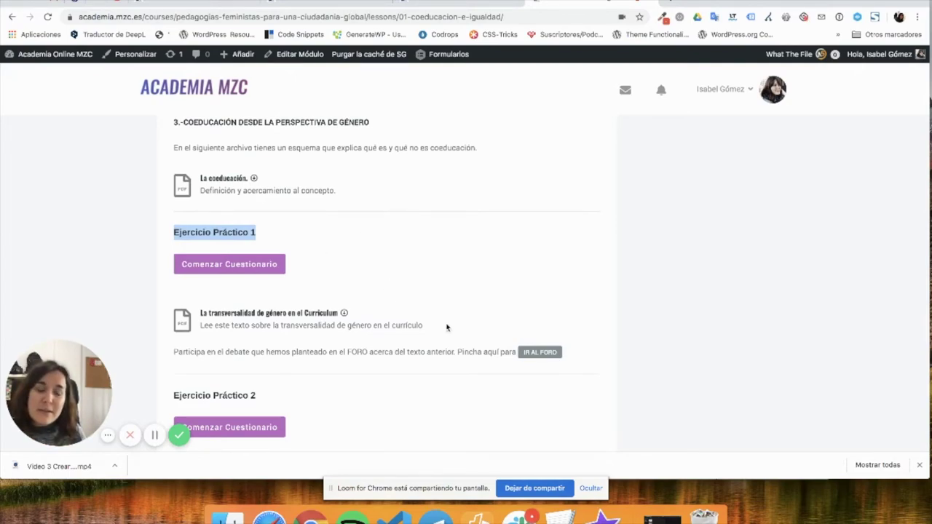
pyautogui.scroll(-1, 495, 341)
pyautogui.click(576, 352)
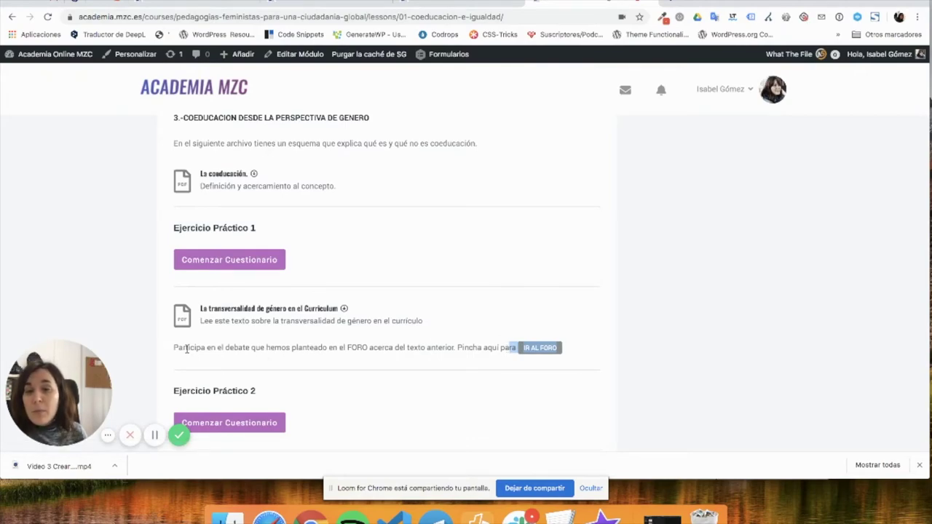
pyautogui.moveTo(177, 347); pyautogui.dragTo(268, 347)
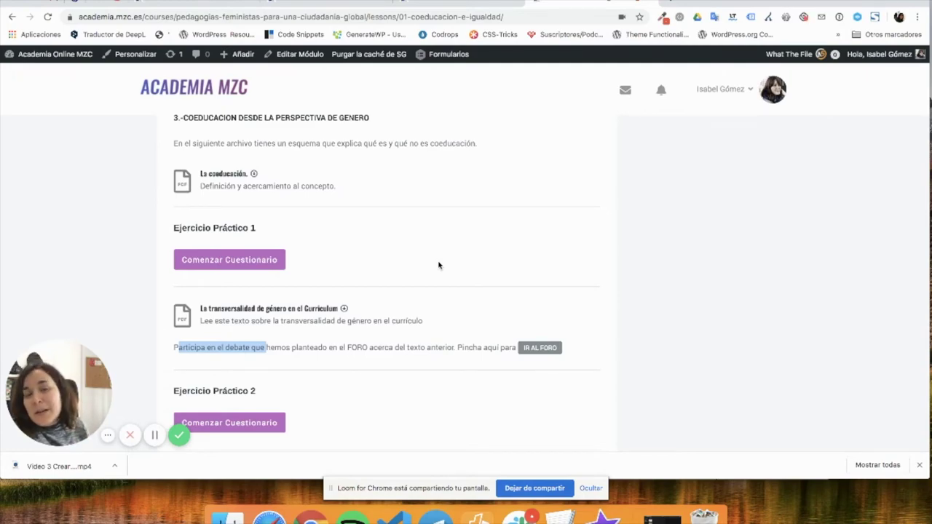
pyautogui.scroll(-1, 439, 261)
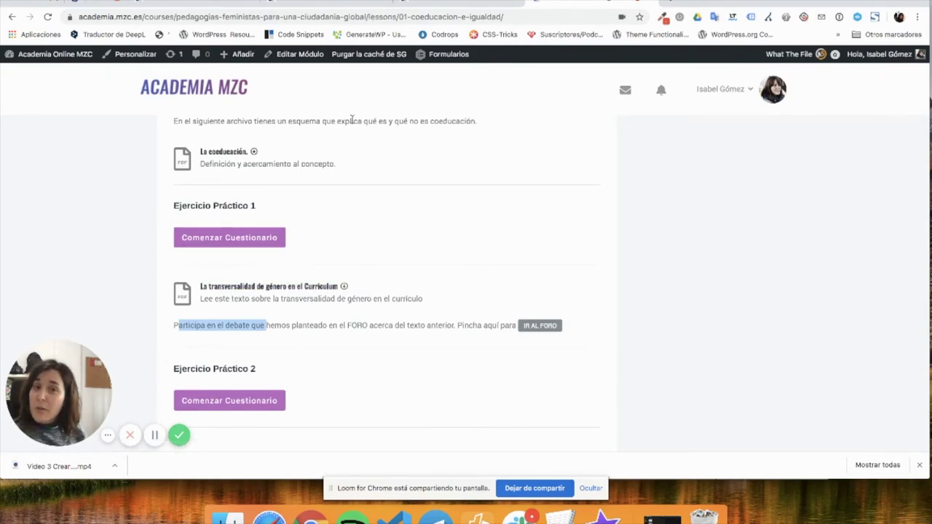
# Examine the light-blue authorship notice above section 1 of the published lesson
pyautogui.scroll(10, 356, 206)
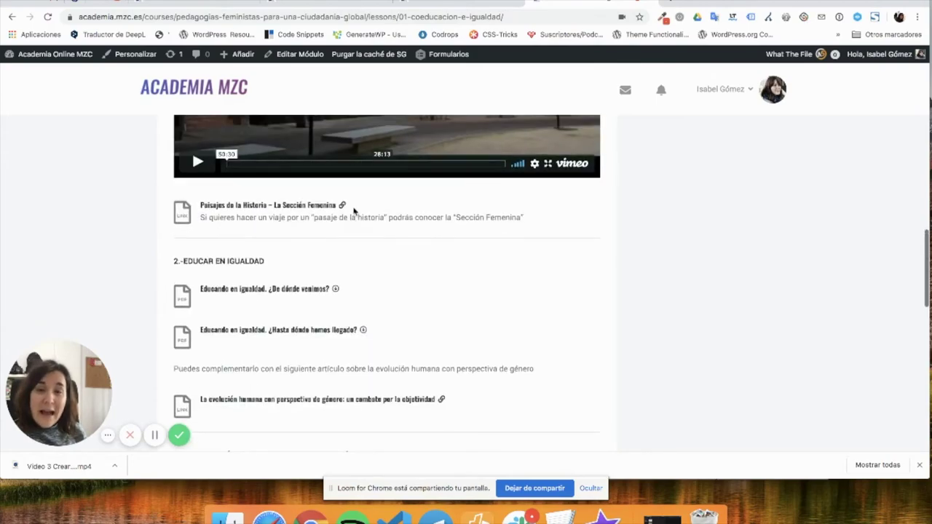
pyautogui.scroll(10, 355, 213)
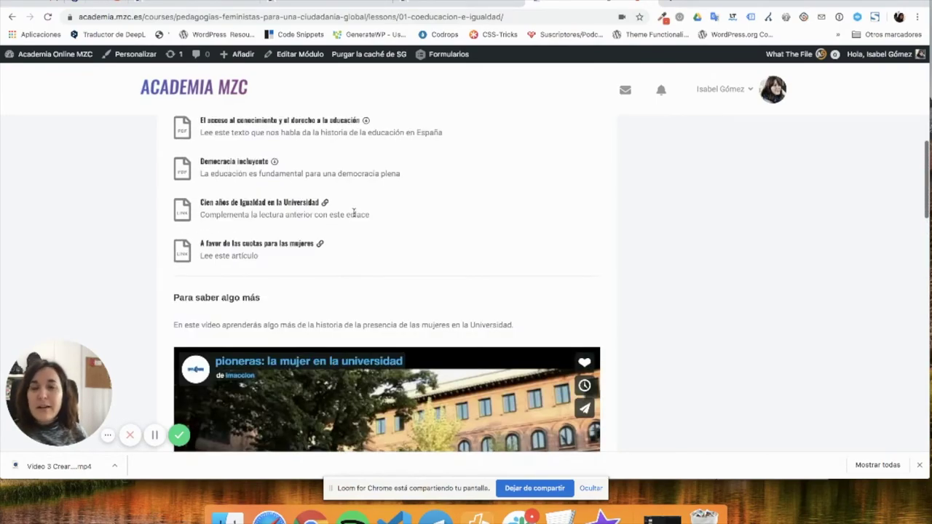
pyautogui.scroll(4, 355, 213)
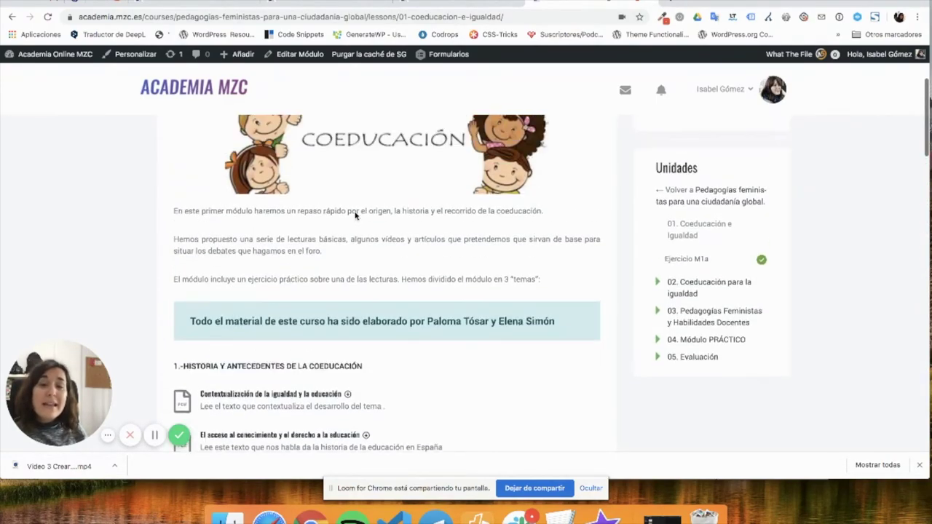
pyautogui.moveTo(565, 329); pyautogui.dragTo(194, 315)
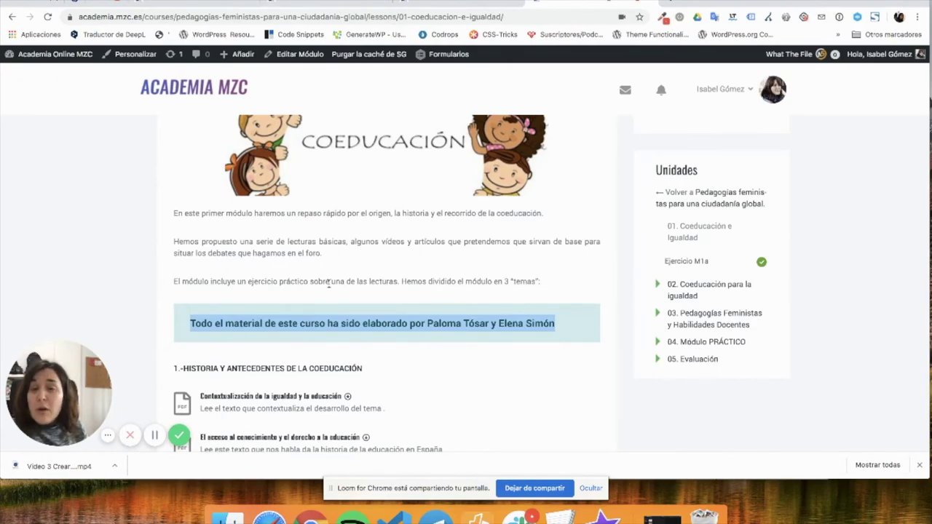
# In the "01. Testeando" module editor, insert a Stackable Aviso block below the second "Hola Caracola" paragraph
pyautogui.click(314, 6)
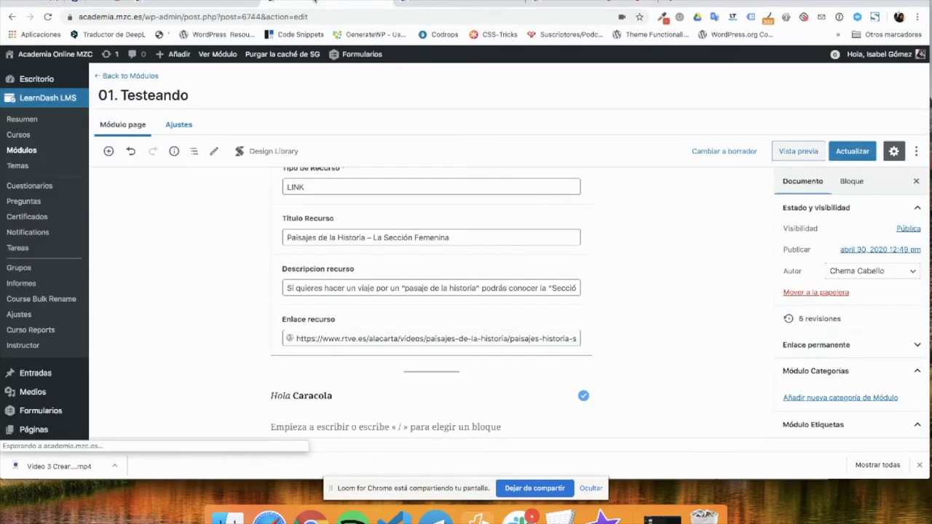
pyautogui.scroll(-3, 307, 233)
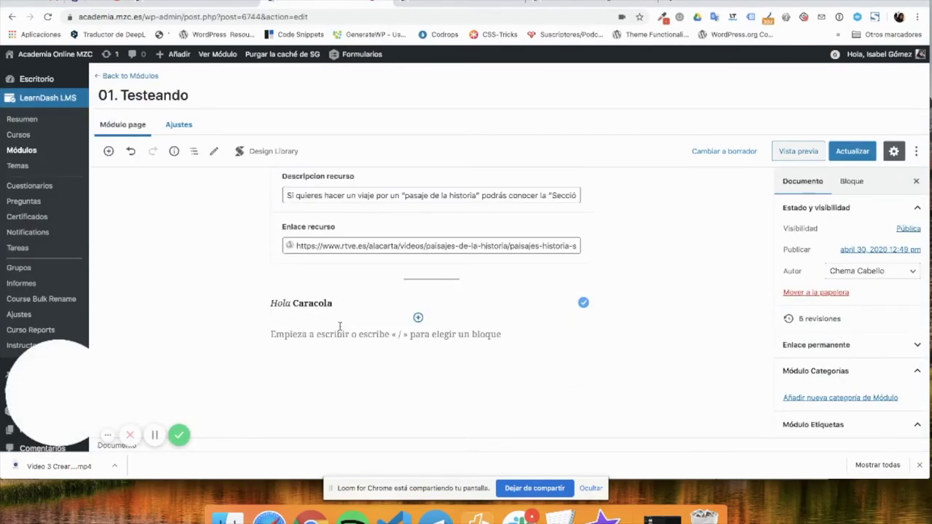
pyautogui.click(345, 333)
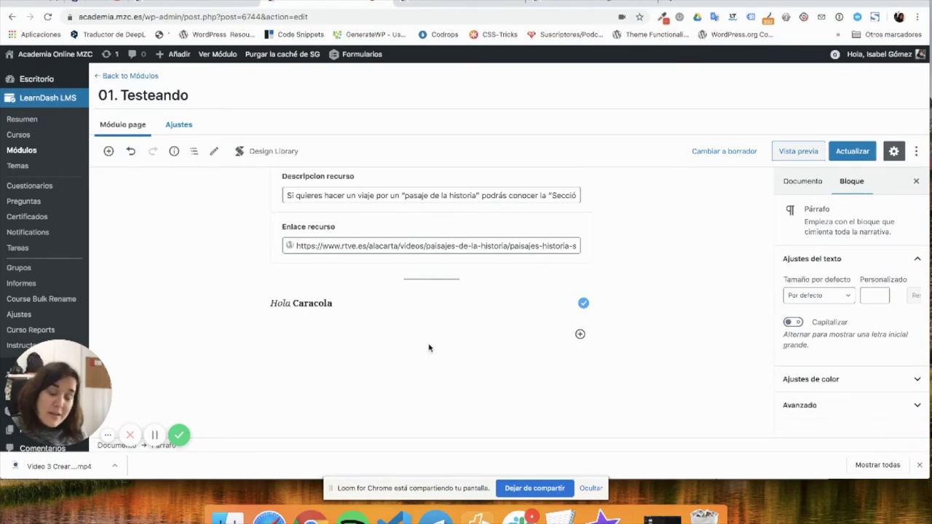
pyautogui.click(579, 333)
pyautogui.click(631, 138)
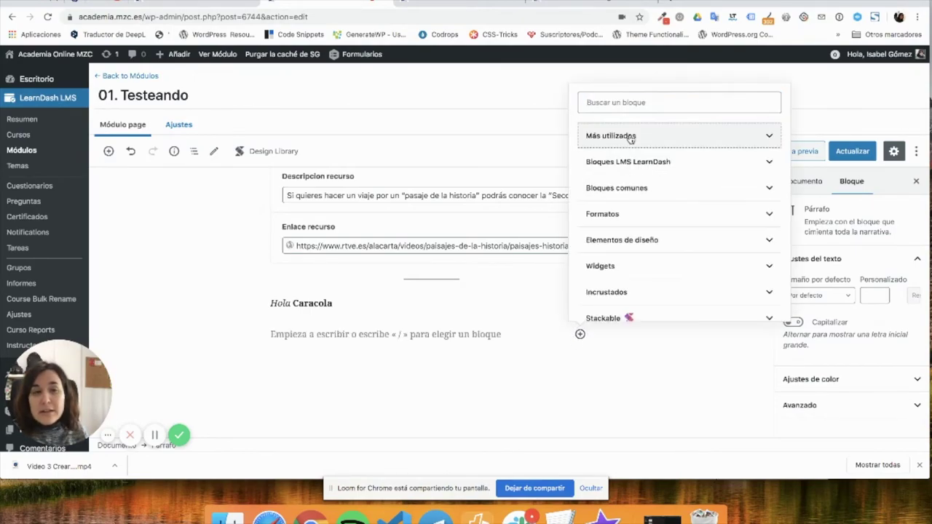
pyautogui.scroll(-1, 638, 269)
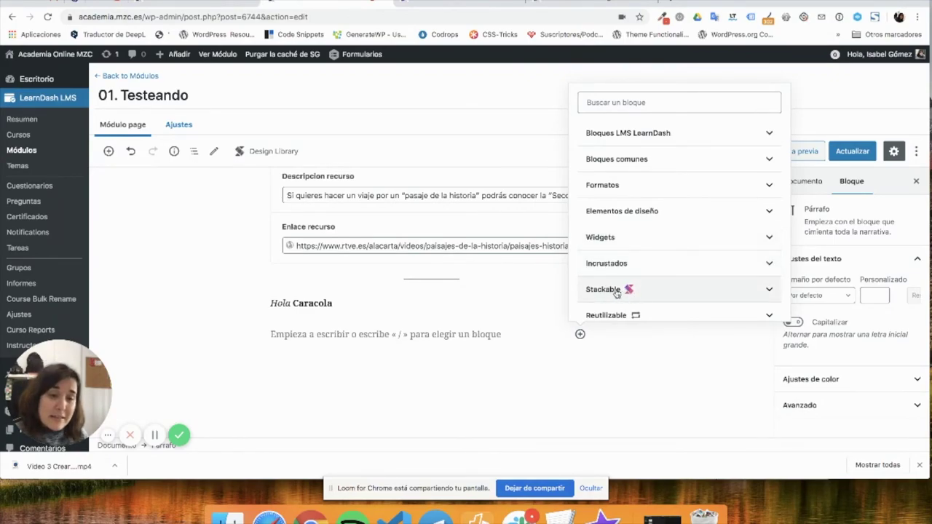
pyautogui.click(668, 290)
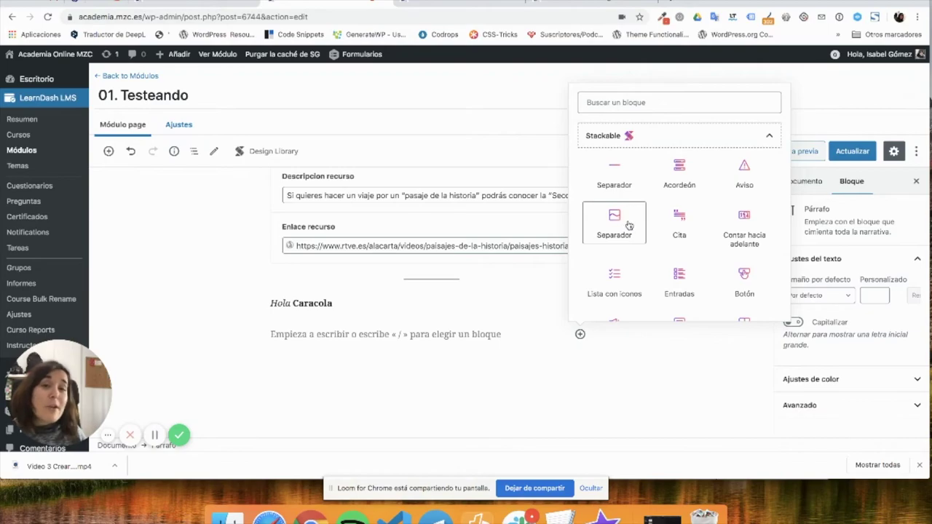
pyautogui.click(748, 169)
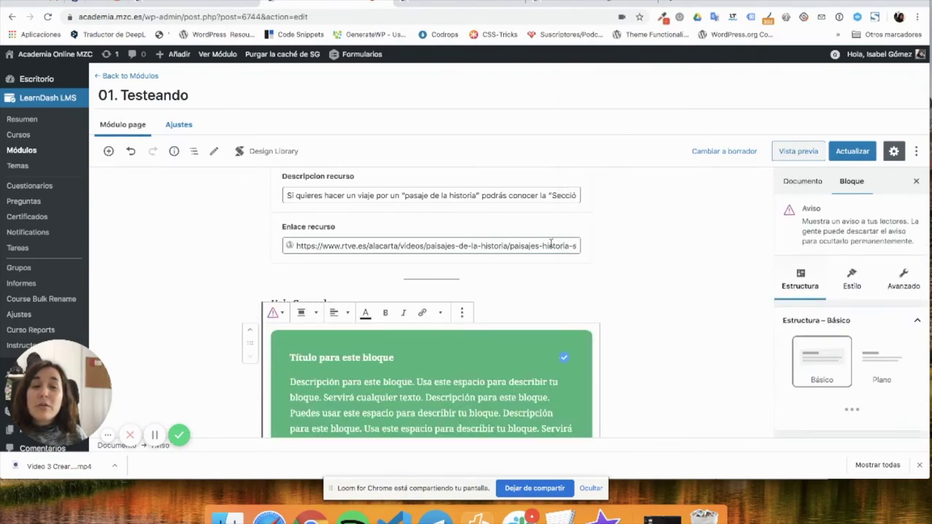
# Try the Plano layout on the Aviso block and switch it back to Básico
pyautogui.scroll(-1, 501, 315)
pyautogui.scroll(-1, 492, 314)
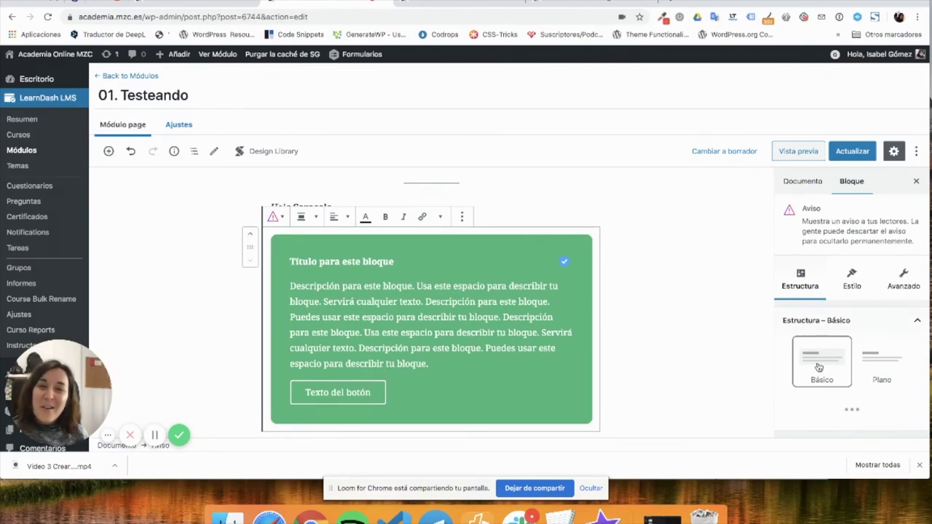
pyautogui.scroll(-1, 829, 356)
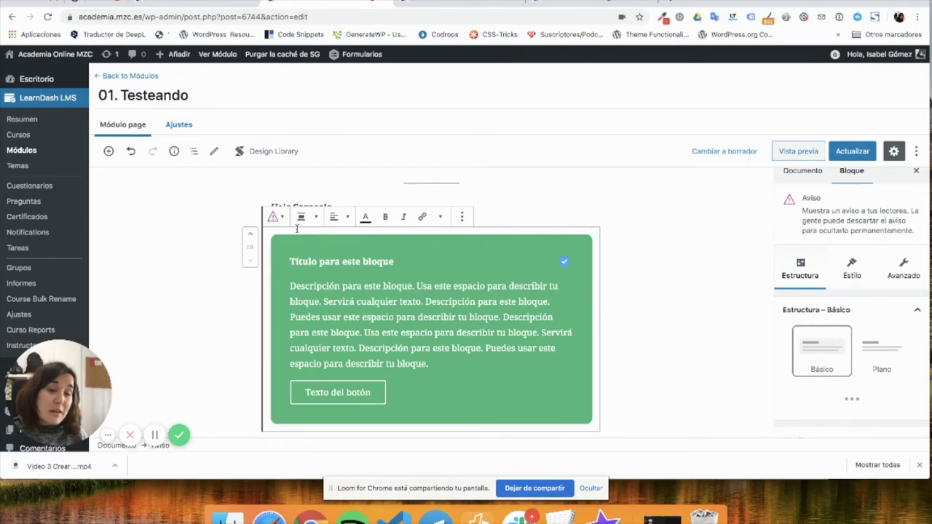
pyautogui.click(891, 355)
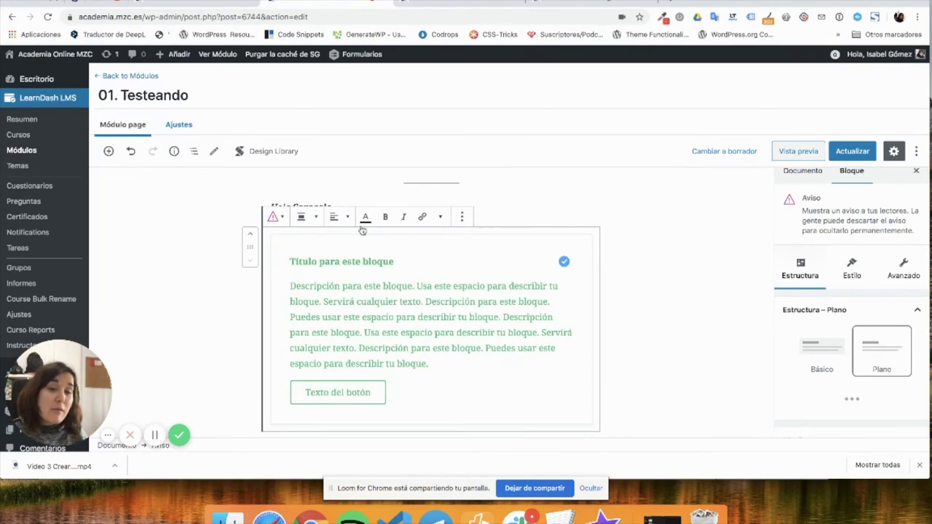
pyautogui.click(831, 362)
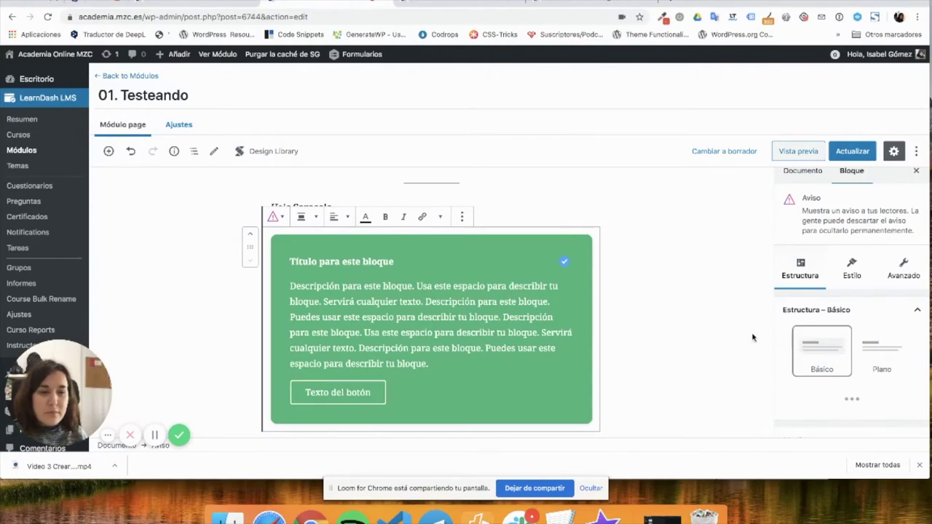
# Browse the predefined designs offered for the Aviso block, from Notification 1 to Notification 3
pyautogui.scroll(-2, 749, 328)
pyautogui.scroll(-3, 818, 340)
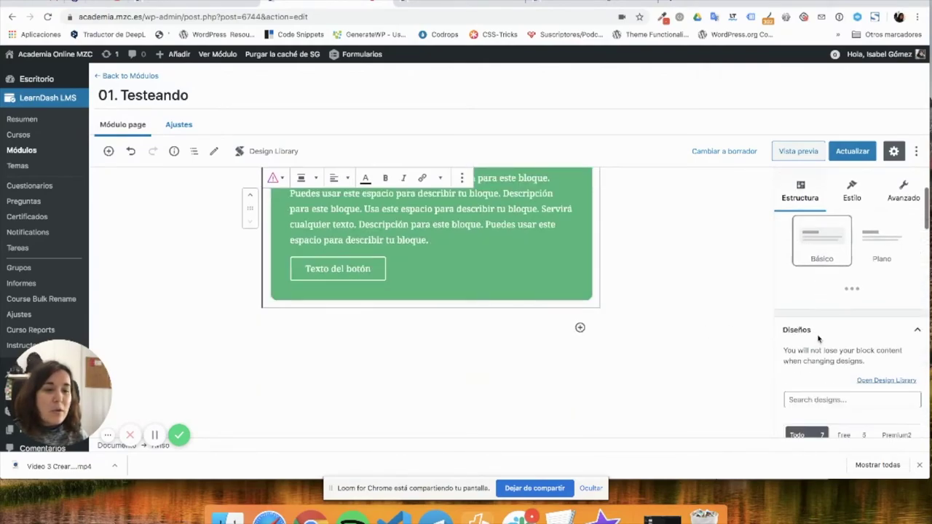
pyautogui.scroll(-2, 819, 339)
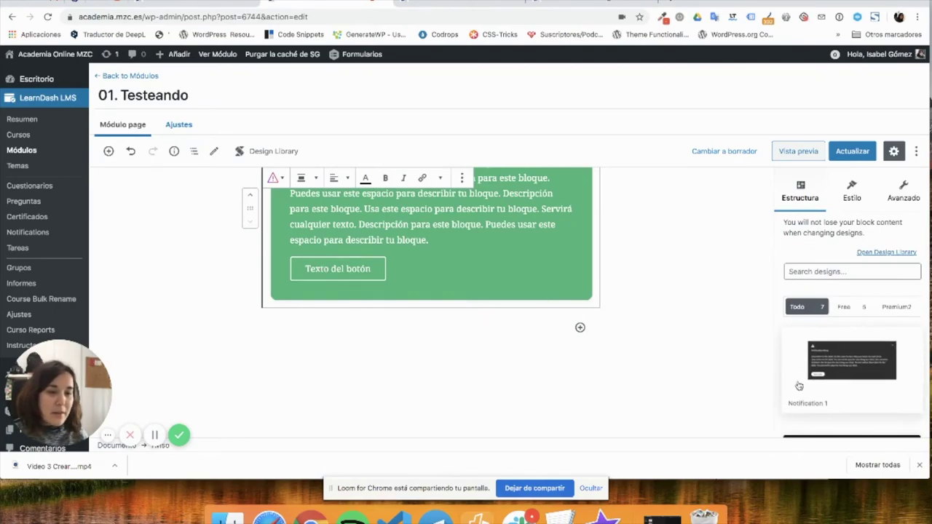
pyautogui.scroll(-1, 825, 370)
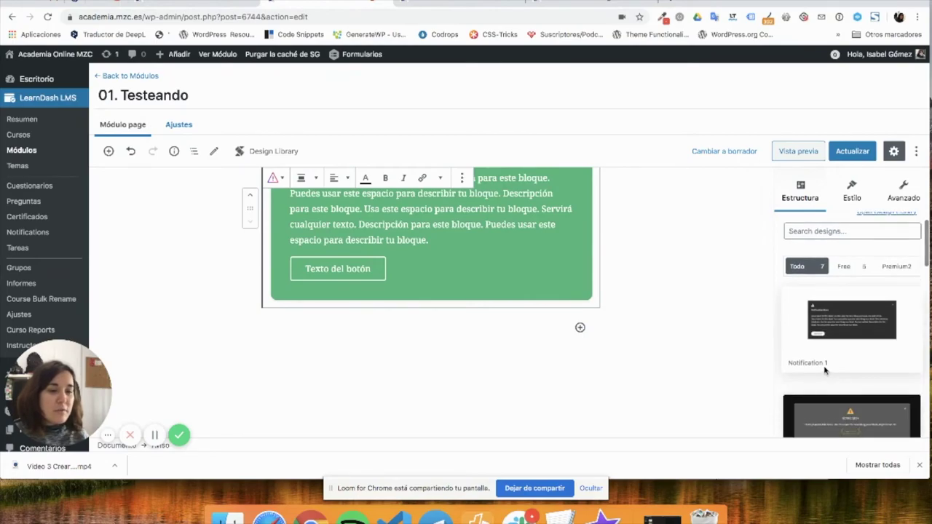
pyautogui.scroll(-3, 825, 370)
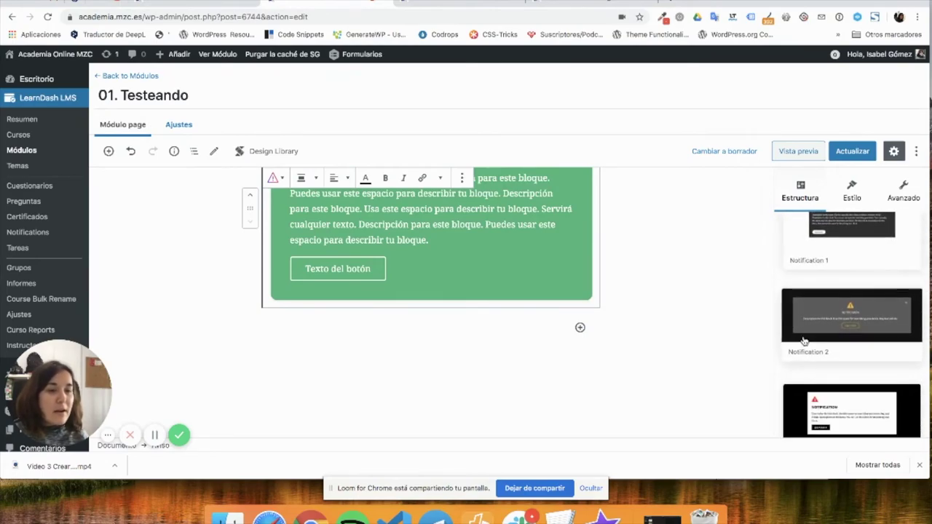
pyautogui.scroll(-1, 832, 393)
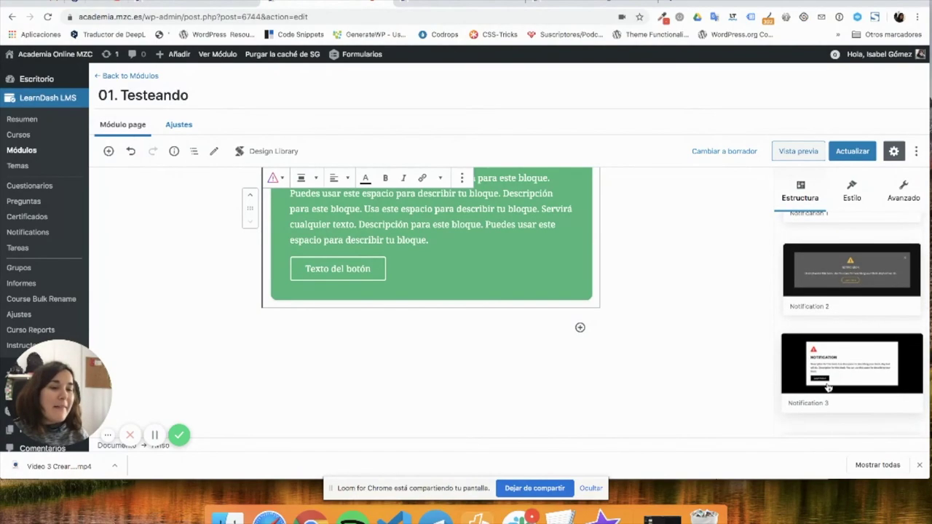
pyautogui.scroll(4, 825, 373)
pyautogui.scroll(2, 825, 373)
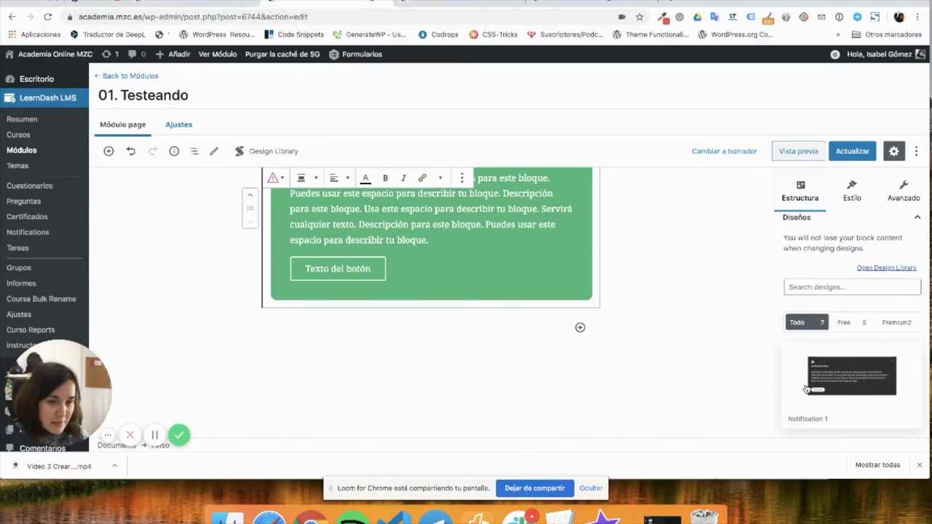
# Filter the Aviso block's designs to Premium, look through them, and return to the full design list
pyautogui.click(899, 327)
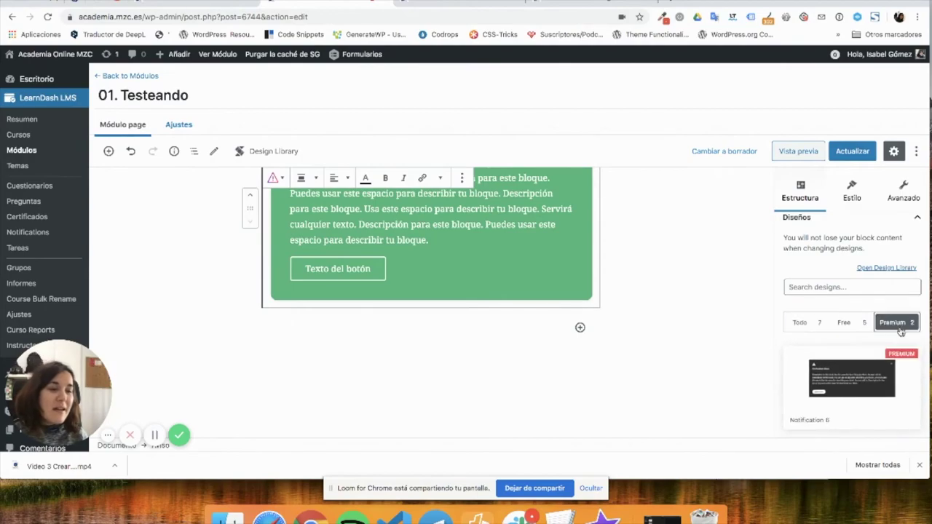
pyautogui.scroll(-1, 838, 398)
pyautogui.scroll(-1, 838, 399)
pyautogui.click(797, 294)
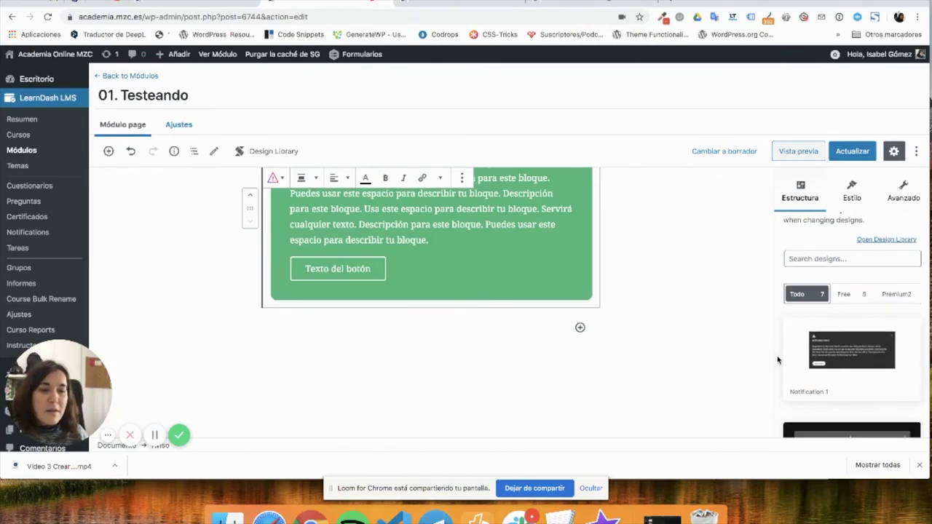
# Try the Advertencia and Error notice types in the Aviso block's style settings
pyautogui.scroll(4, 786, 359)
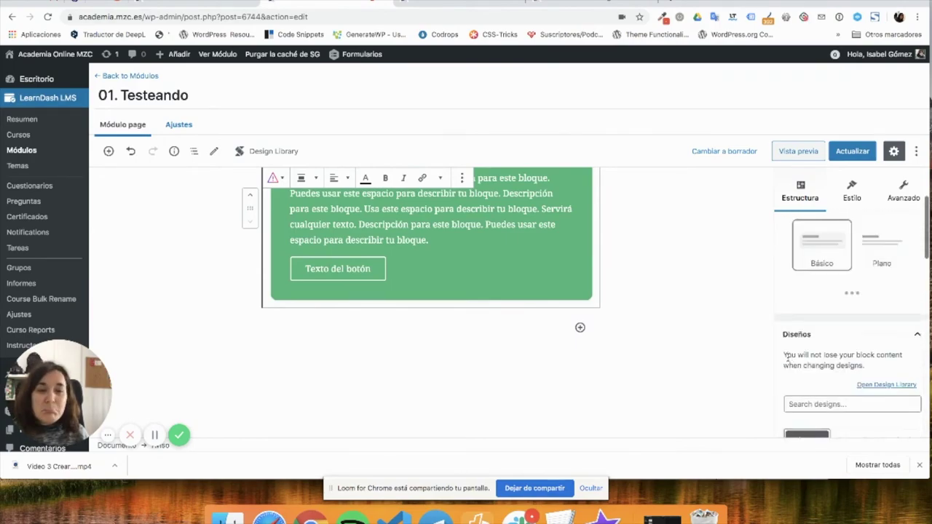
pyautogui.scroll(3, 768, 353)
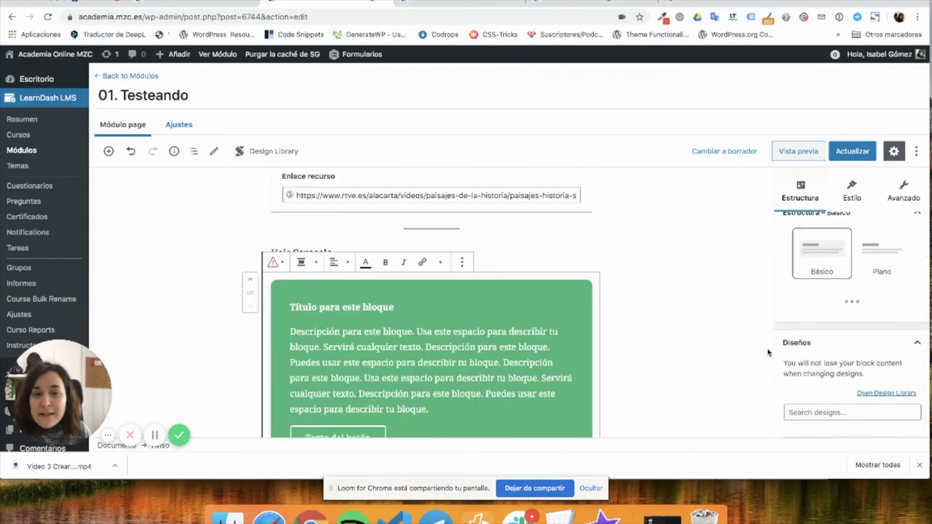
pyautogui.click(855, 193)
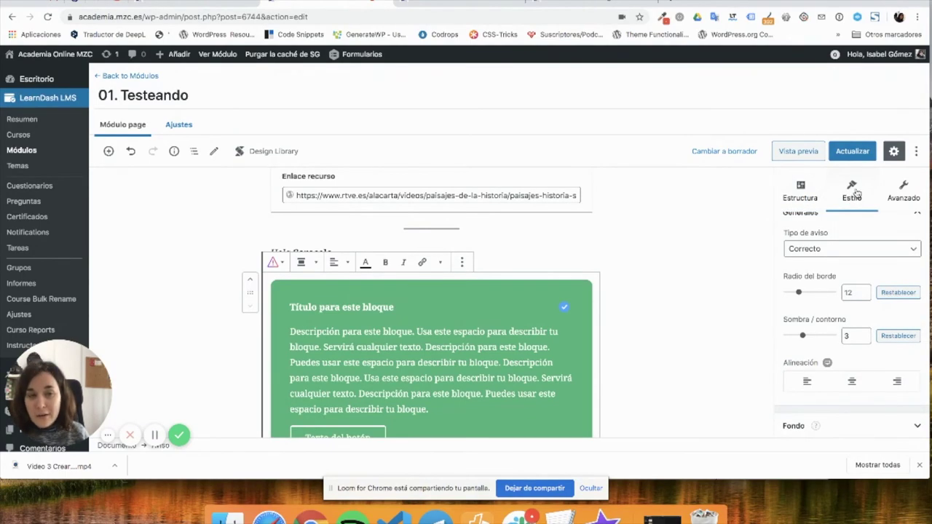
pyautogui.click(801, 282)
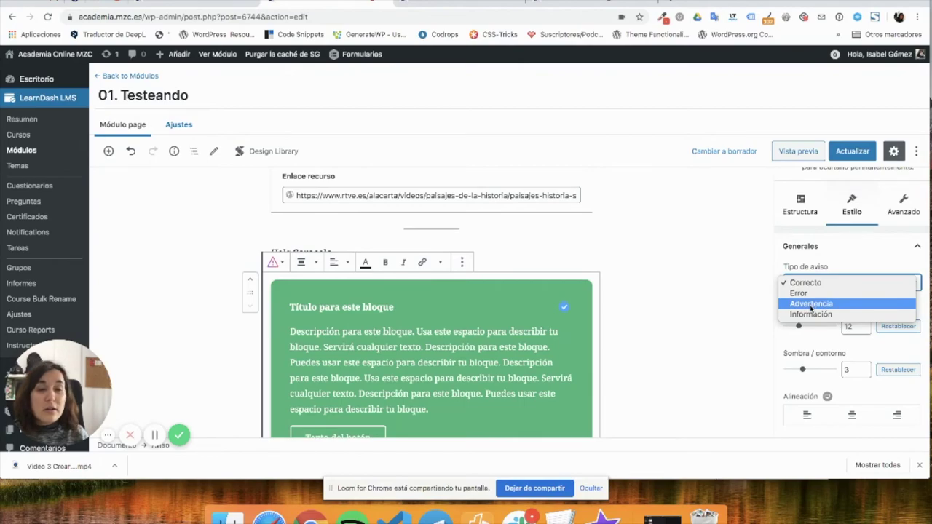
pyautogui.click(810, 304)
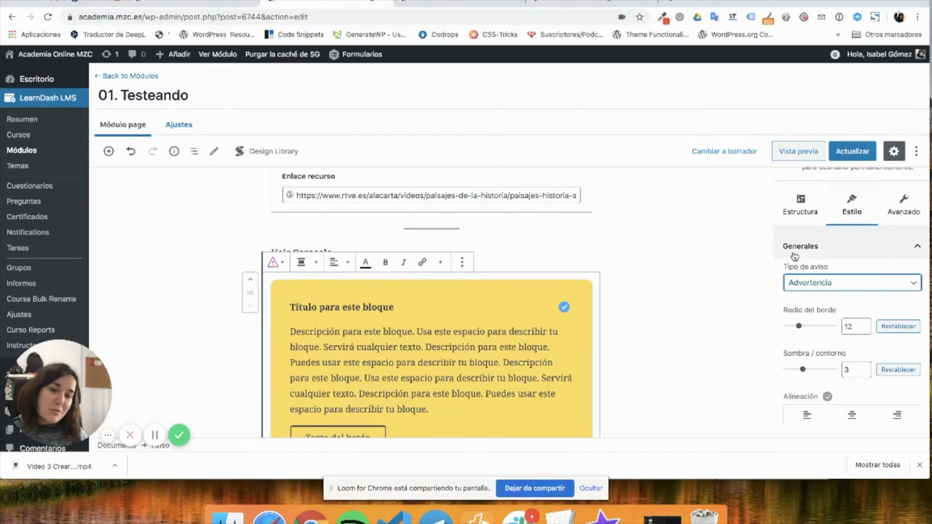
pyautogui.click(820, 286)
pyautogui.click(821, 272)
# Set the Aviso block's notice type to Información and dismiss the border radius help note
pyautogui.click(823, 286)
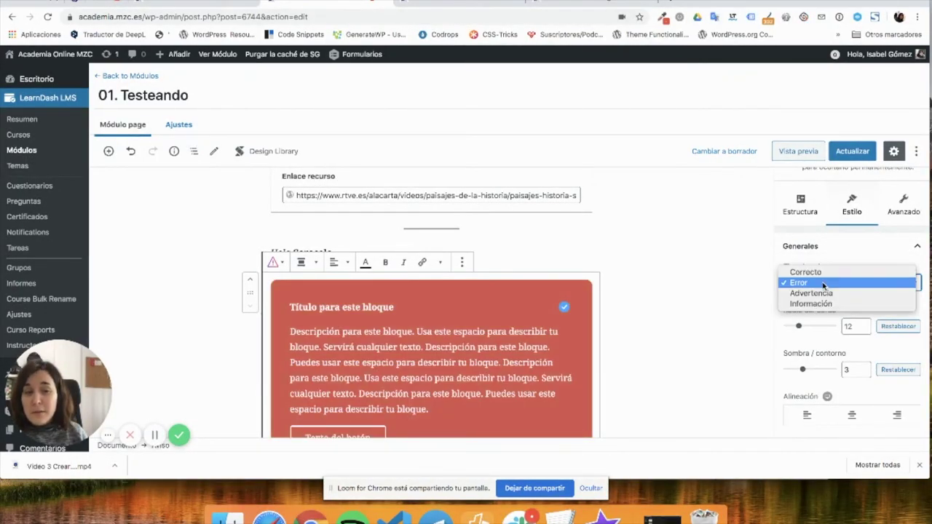
pyautogui.click(827, 305)
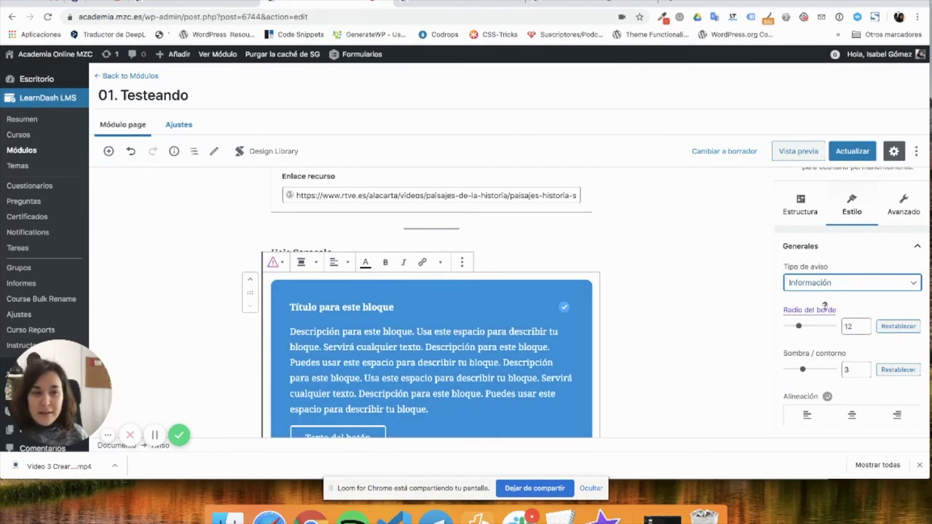
pyautogui.moveTo(825, 307)
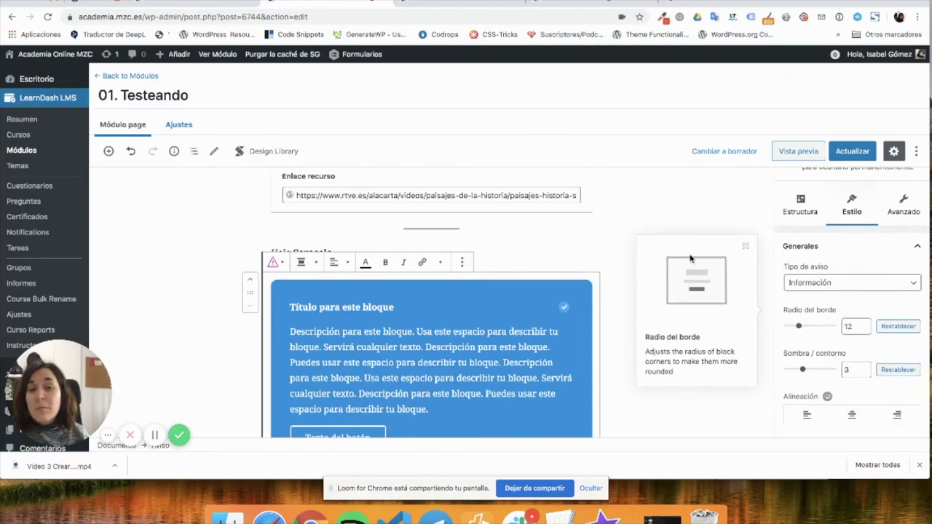
pyautogui.click(745, 247)
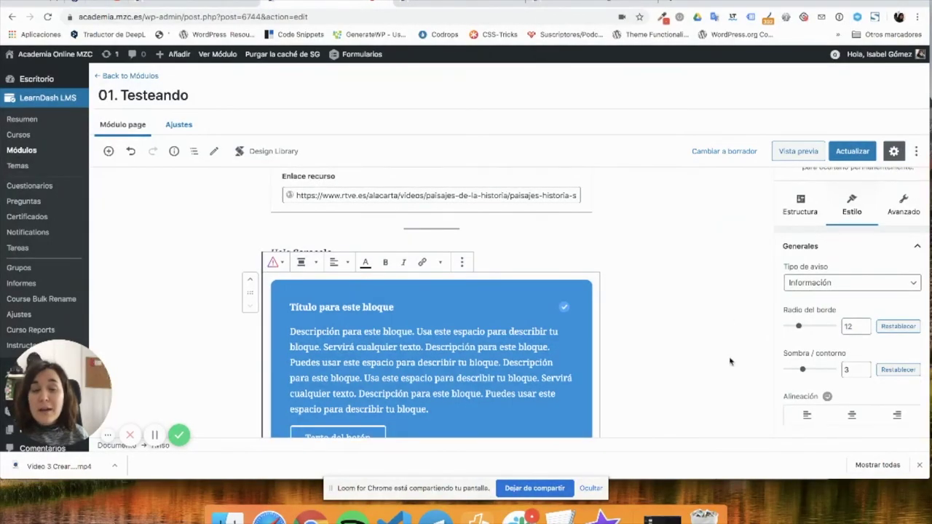
# Set both the border radius and the shadow/outline of the Aviso block to 0
pyautogui.scroll(-1, 830, 319)
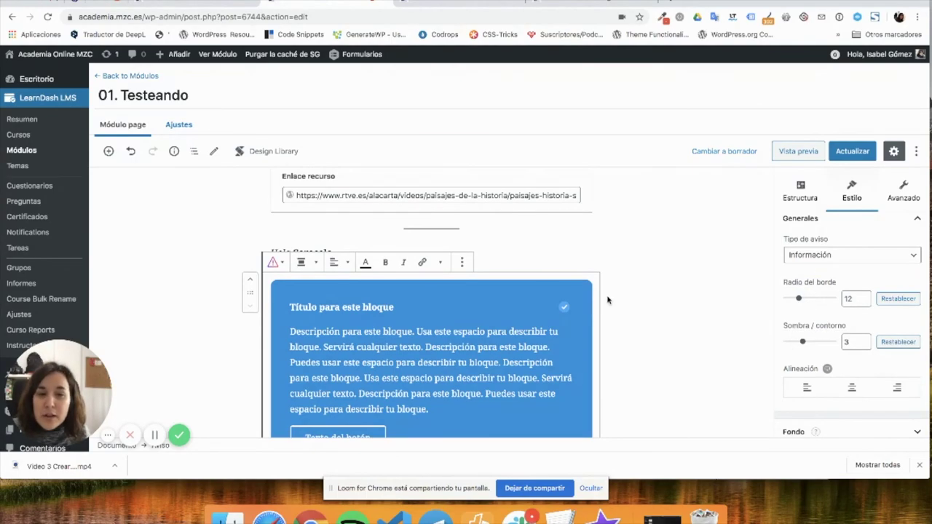
pyautogui.scroll(-1, 565, 307)
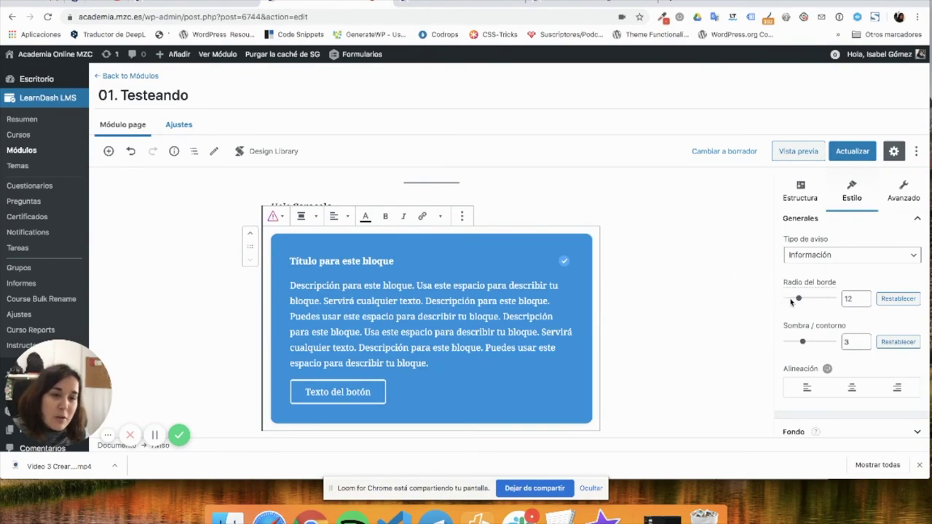
pyautogui.moveTo(798, 298); pyautogui.dragTo(779, 298)
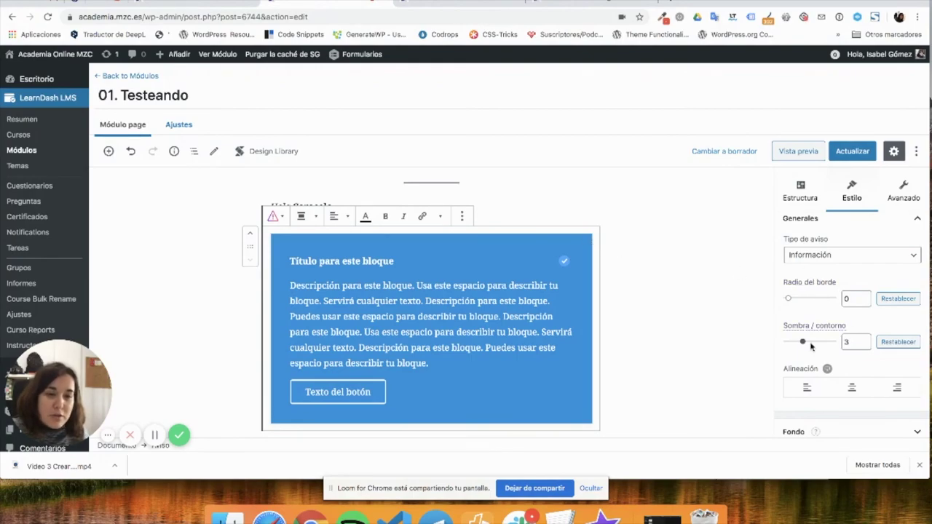
pyautogui.moveTo(802, 341); pyautogui.dragTo(780, 342)
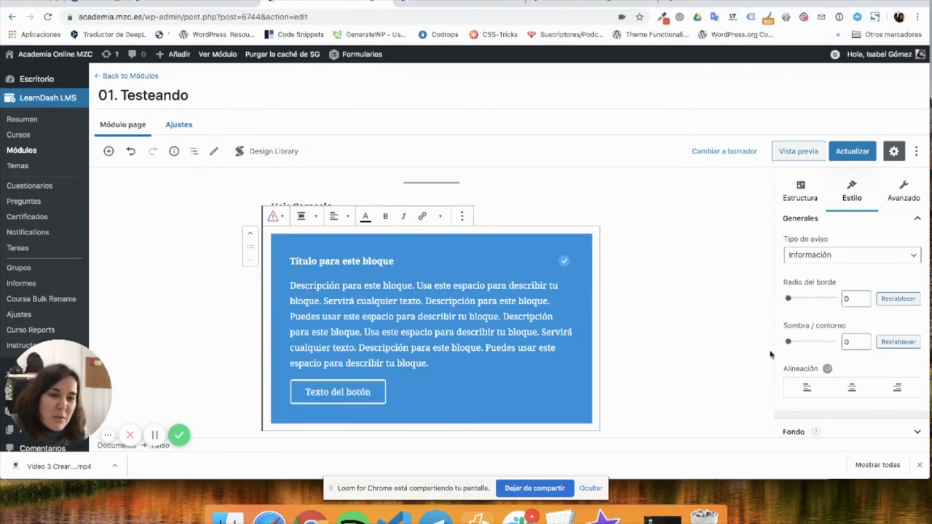
pyautogui.click(807, 388)
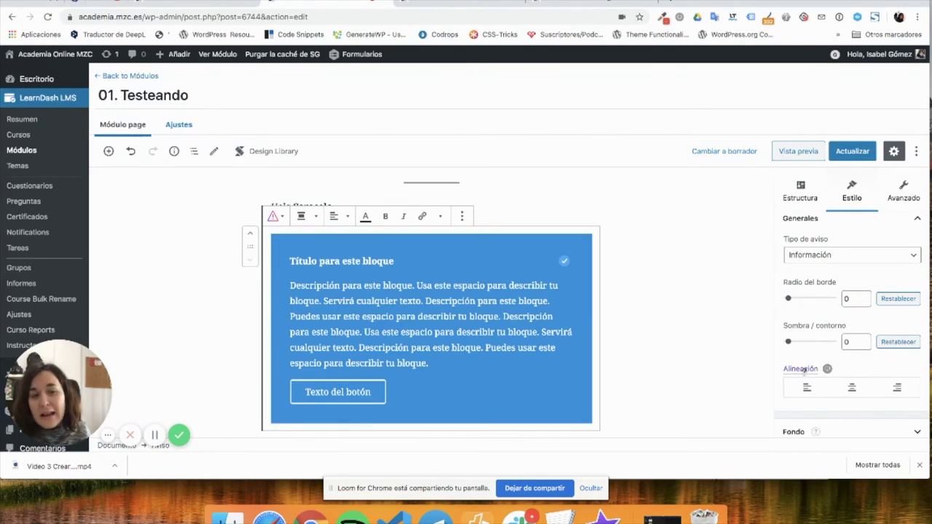
pyautogui.moveTo(803, 370)
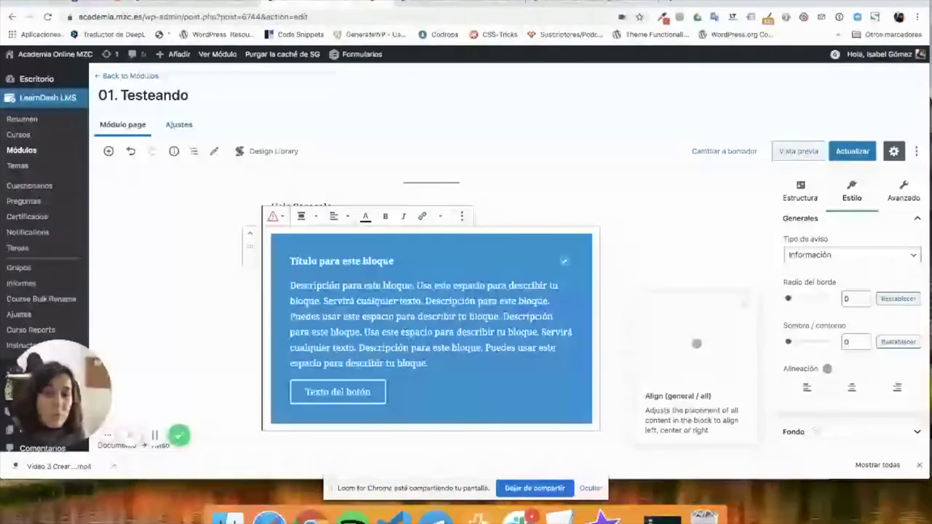
pyautogui.click(637, 246)
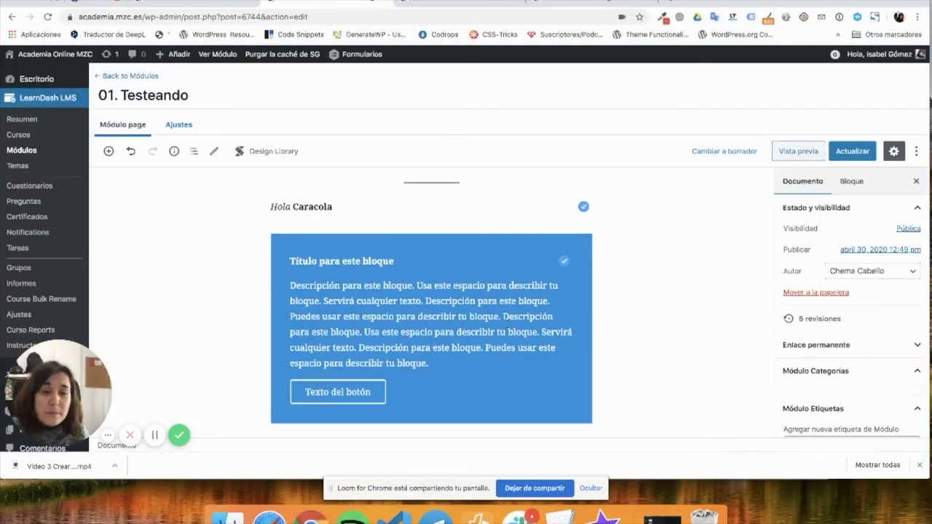
pyautogui.click(450, 349)
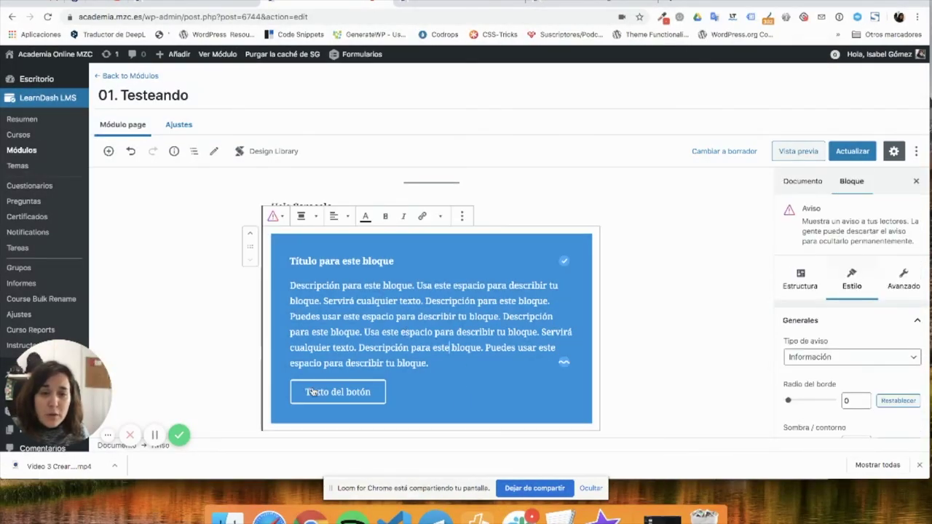
pyautogui.click(708, 302)
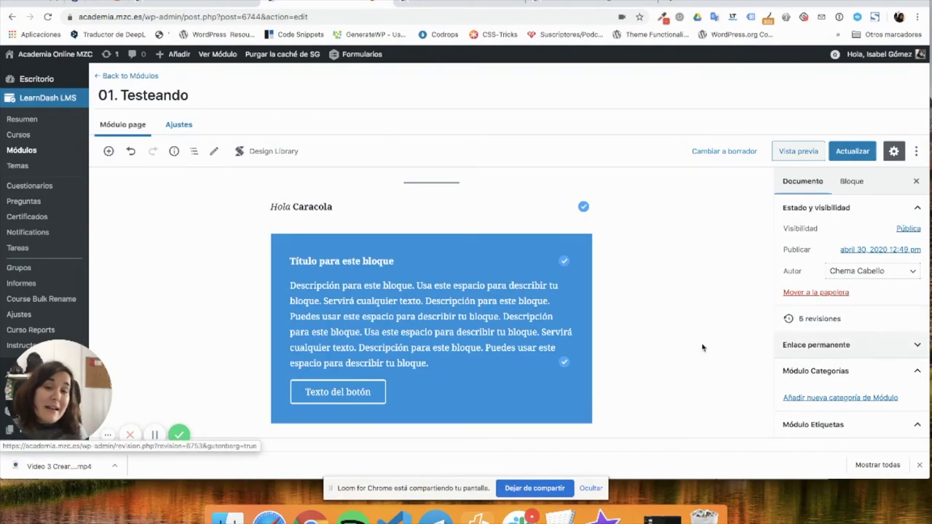
# Set the Aviso block's background to the light blue swatch as a single colour and collapse the background settings
pyautogui.click(485, 255)
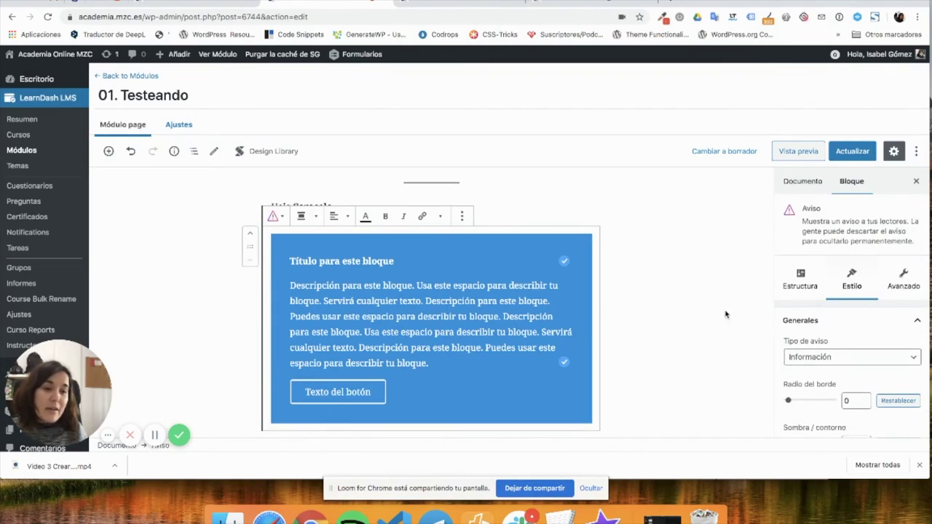
pyautogui.scroll(-2, 807, 354)
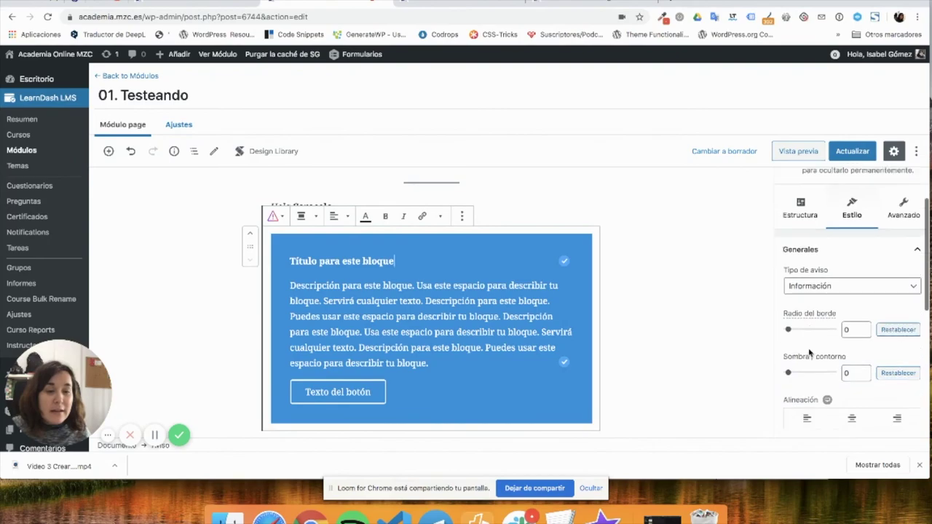
pyautogui.scroll(-5, 810, 342)
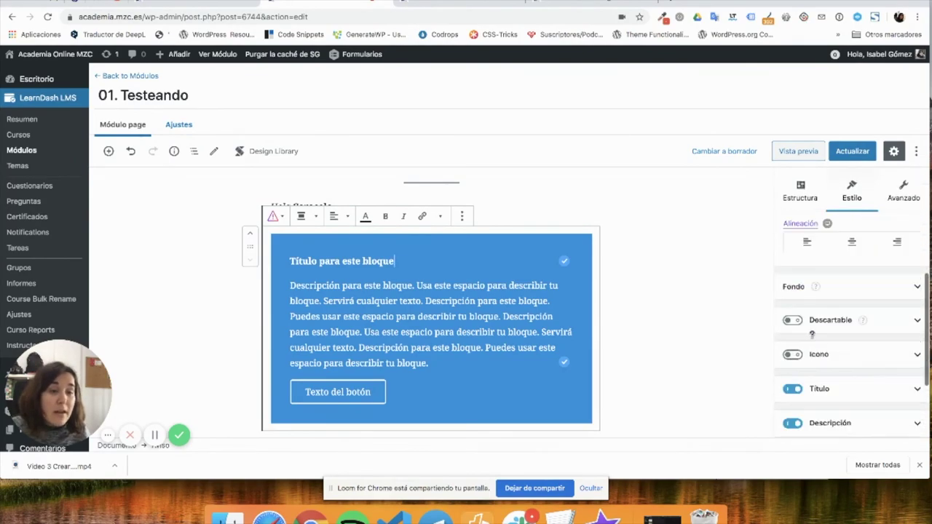
pyautogui.click(835, 288)
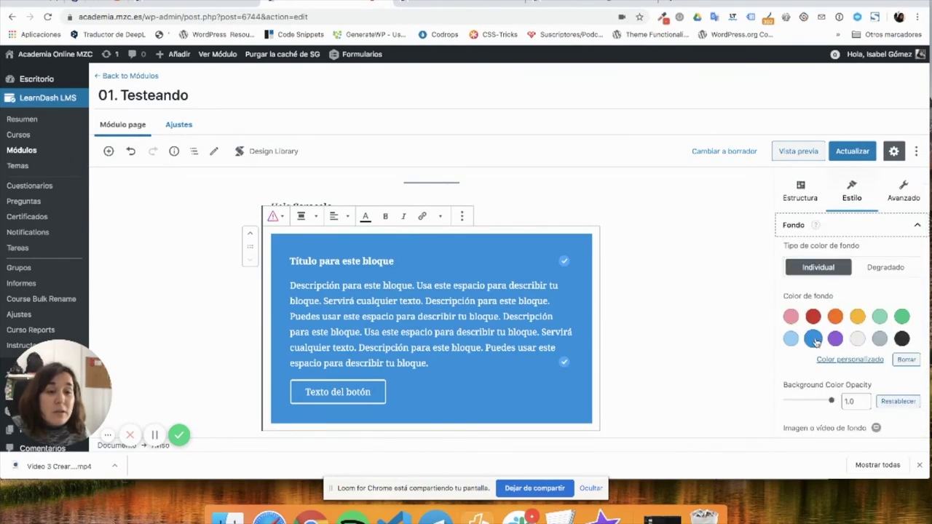
pyautogui.click(793, 341)
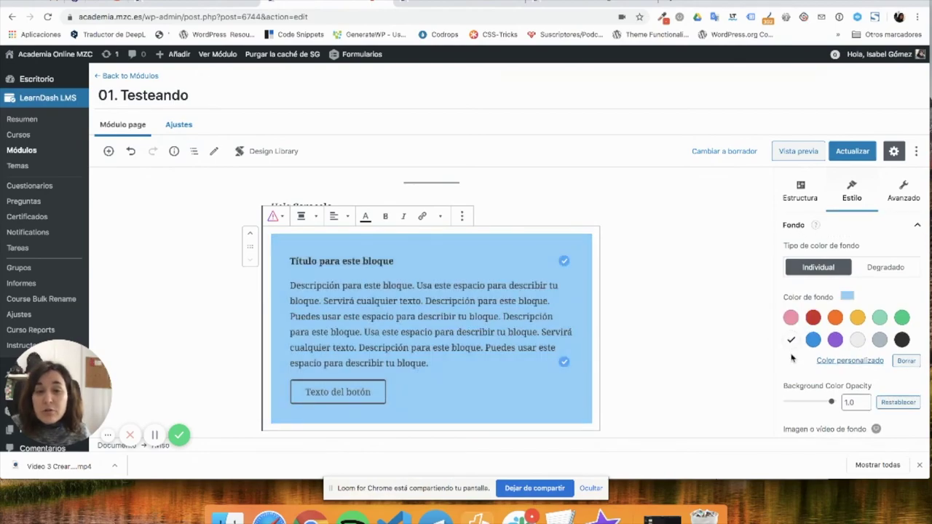
pyautogui.scroll(-1, 797, 371)
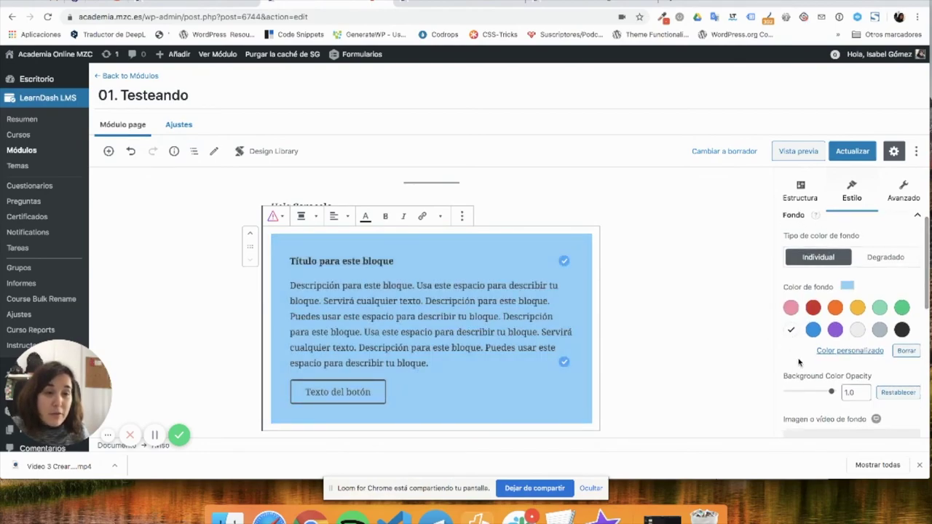
pyautogui.scroll(3, 830, 328)
pyautogui.click(837, 315)
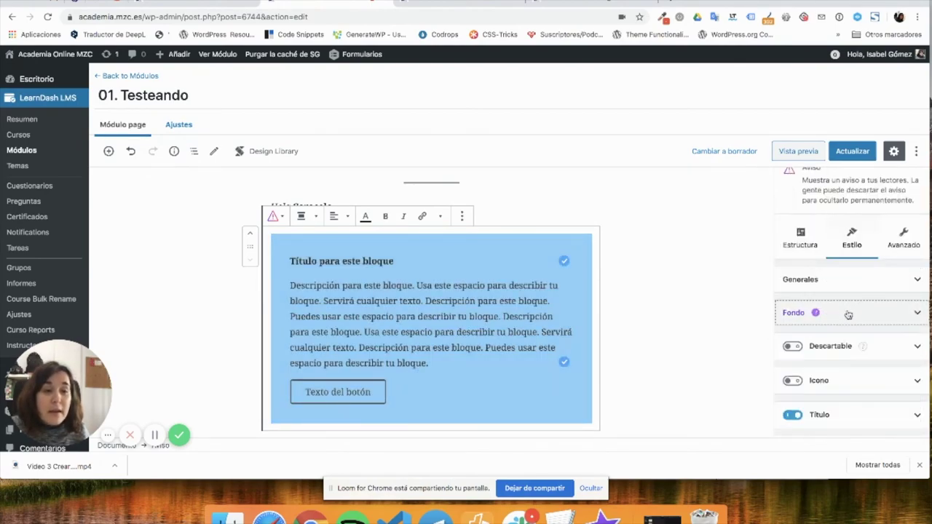
# Try showing the Aviso block's icon and turn it off again
pyautogui.click(792, 382)
pyautogui.click(792, 381)
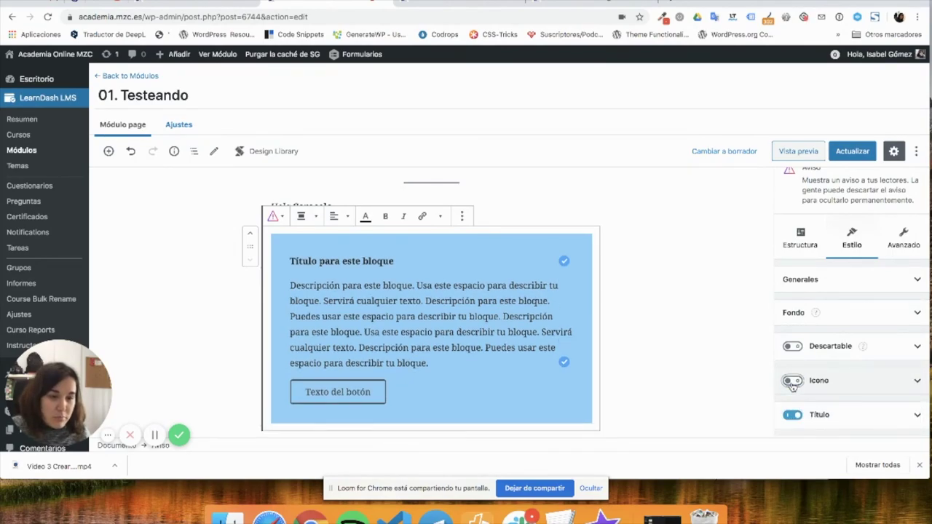
pyautogui.click(792, 381)
pyautogui.click(792, 381)
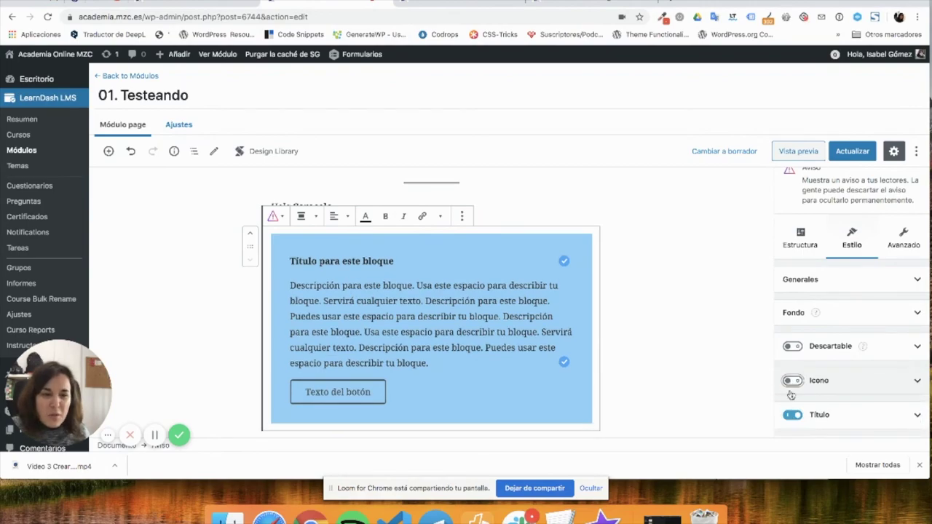
# Turn off the Aviso block's title and button, and toggle its description off and back on
pyautogui.click(791, 415)
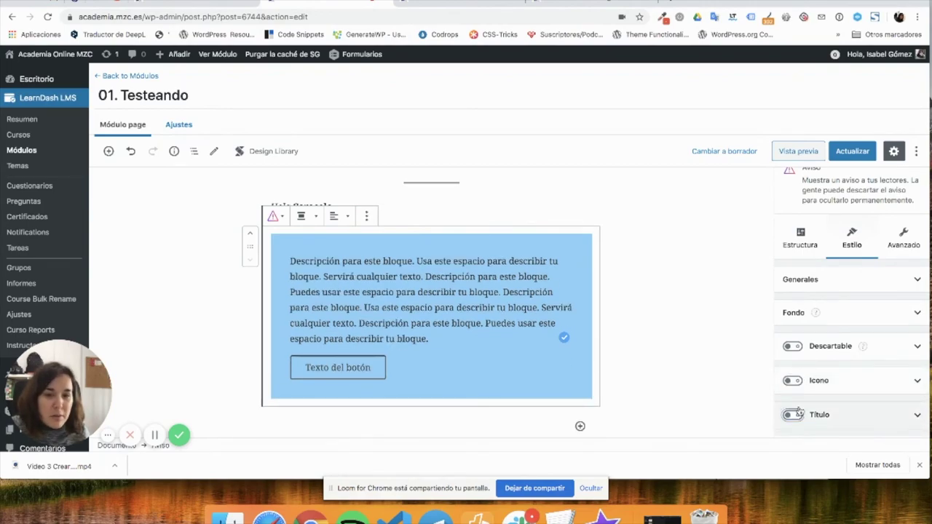
pyautogui.scroll(-1, 802, 369)
pyautogui.scroll(-2, 801, 370)
pyautogui.click(794, 379)
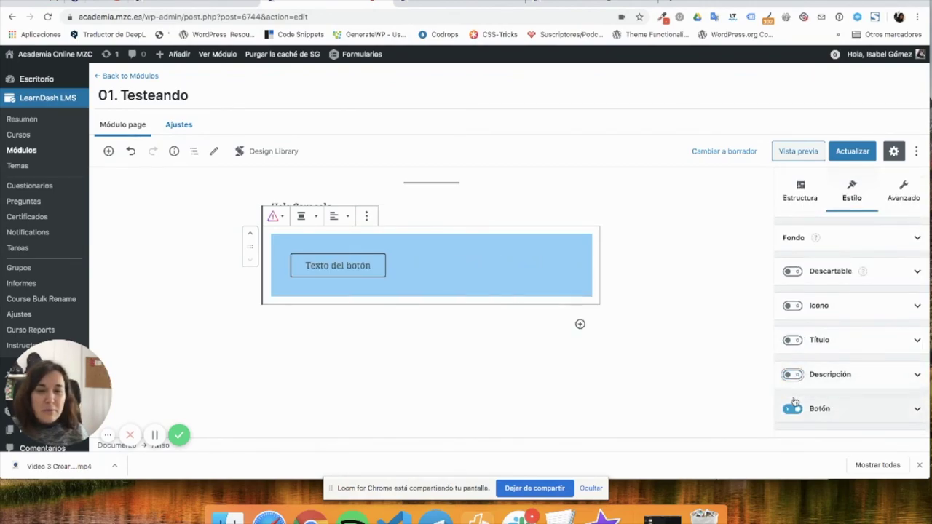
pyautogui.click(794, 379)
pyautogui.scroll(-3, 794, 401)
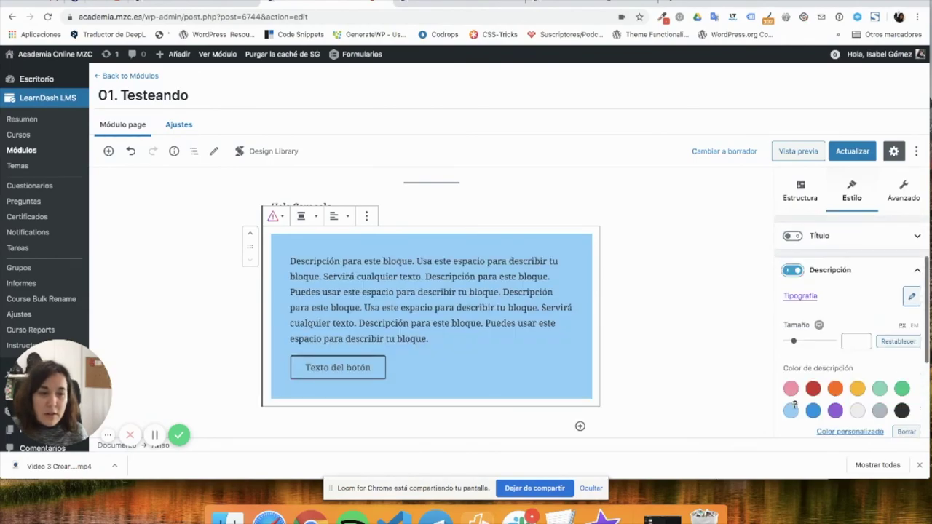
pyautogui.scroll(-1, 795, 404)
pyautogui.click(792, 415)
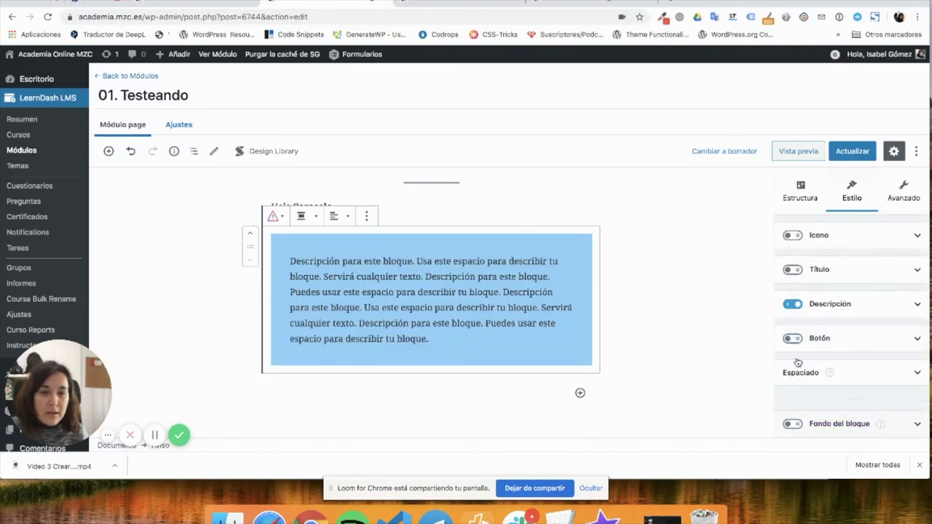
# Try light grey for the Aviso block's description text and set its colour to the black swatch
pyautogui.click(837, 318)
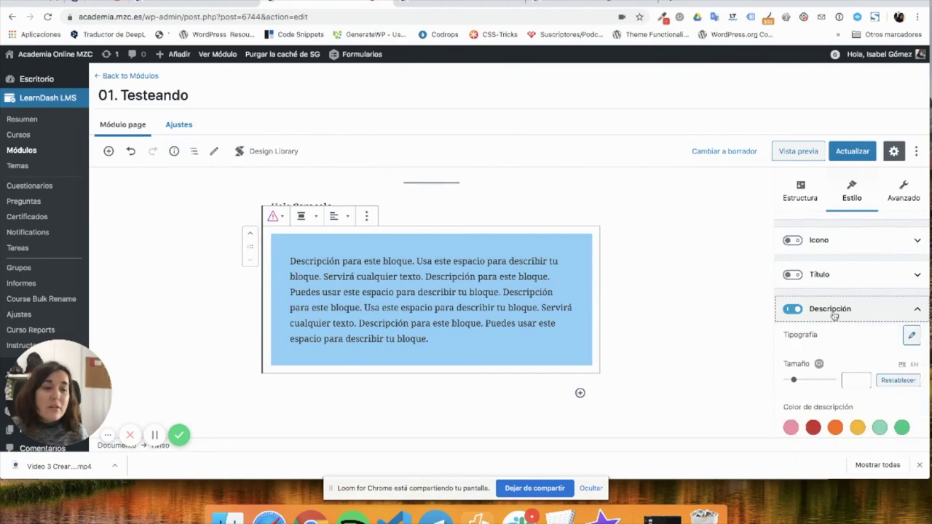
pyautogui.scroll(-2, 823, 338)
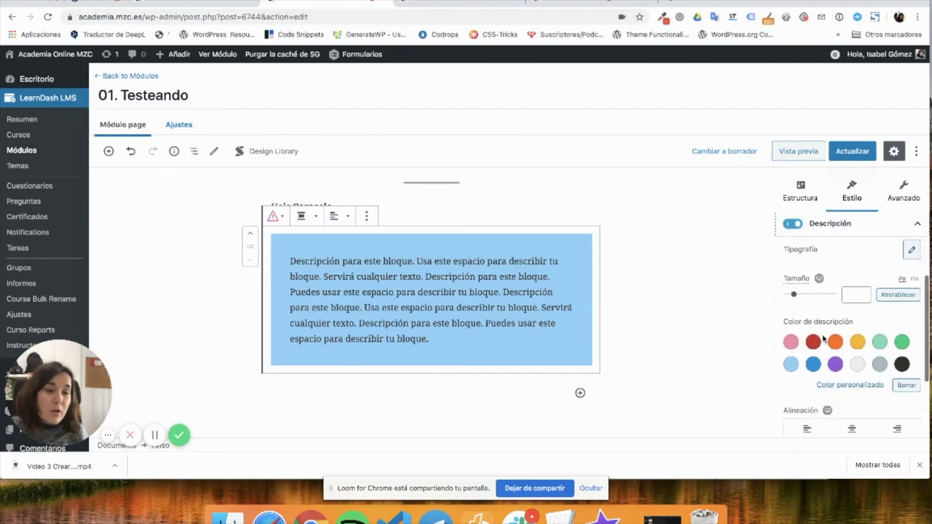
pyautogui.click(857, 366)
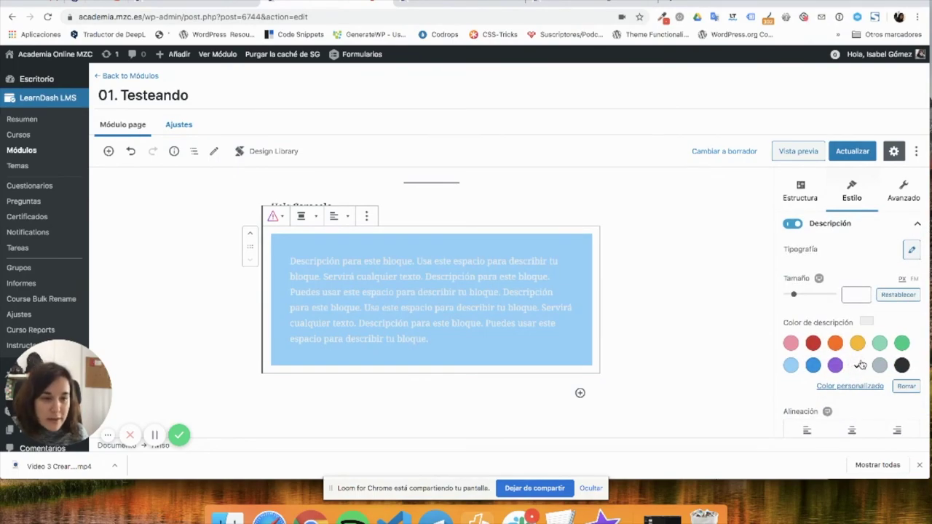
pyautogui.click(901, 367)
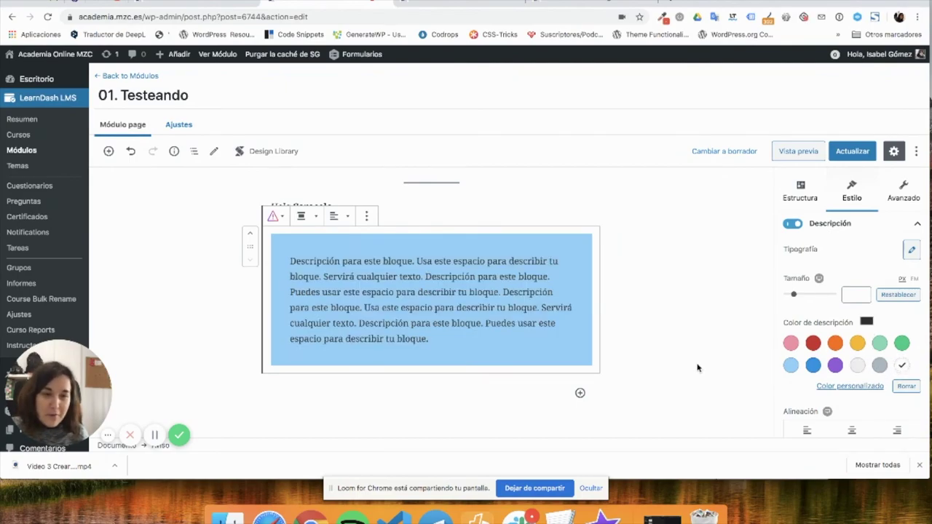
# Replace the Aviso block's placeholder description with "Hola Caracola" and deselect the block
pyautogui.scroll(1, 584, 294)
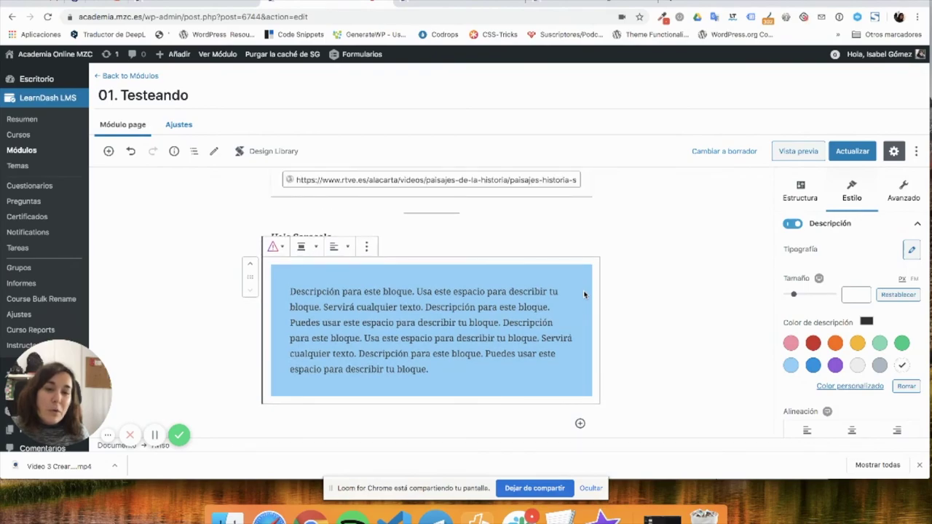
pyautogui.scroll(2, 584, 294)
pyautogui.scroll(-3, 604, 336)
pyautogui.click(443, 324)
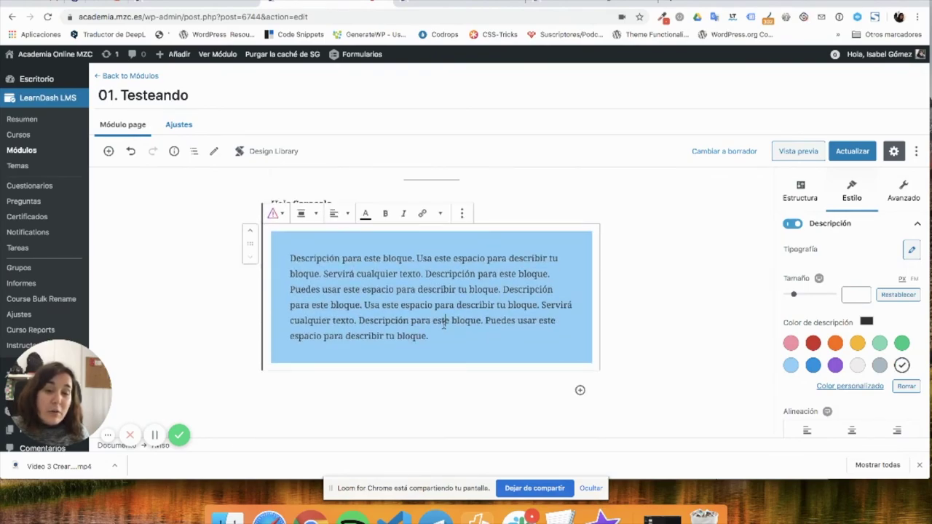
pyautogui.moveTo(429, 335); pyautogui.dragTo(290, 258)
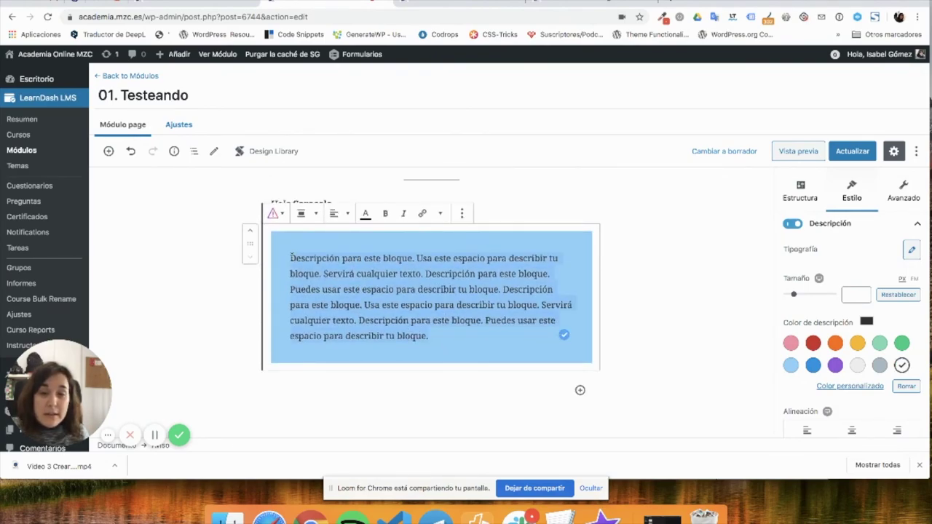
pyautogui.scroll(1, 530, 188)
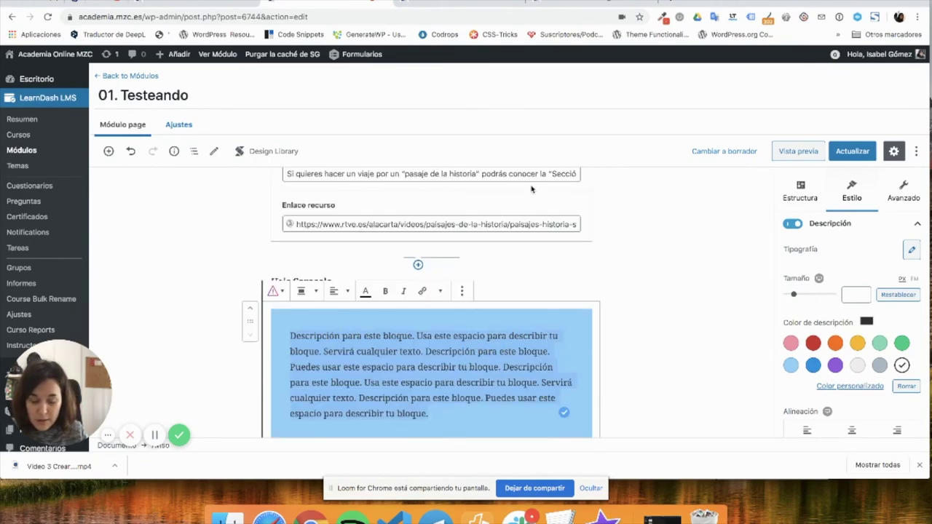
pyautogui.write('Hola Caracola')
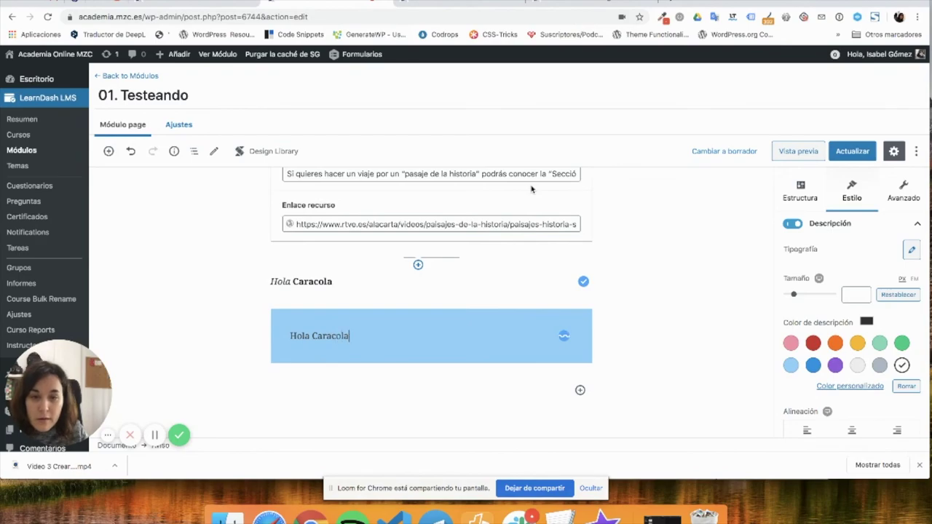
pyautogui.click(636, 339)
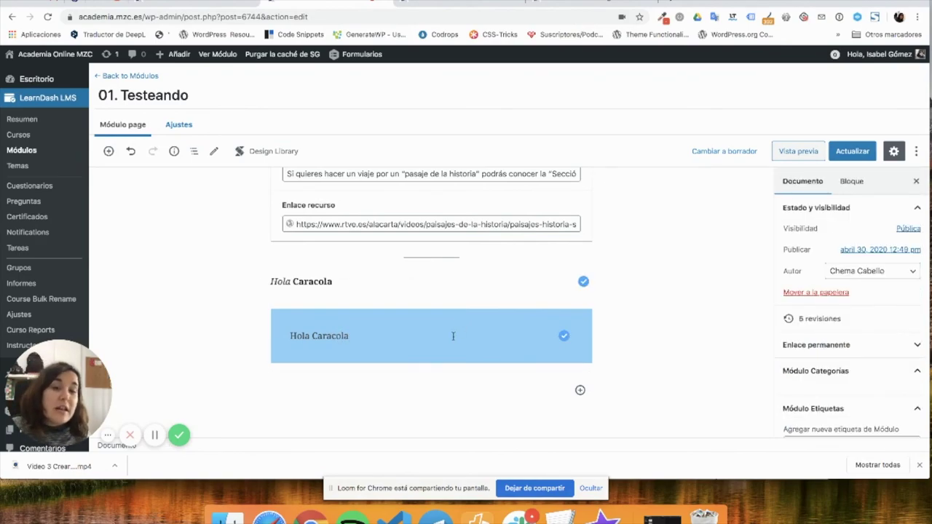
# Examine the block categories offered for insertion below the Aviso block, collapsing Más utilizados to view the category list through Stackable
pyautogui.click(591, 366)
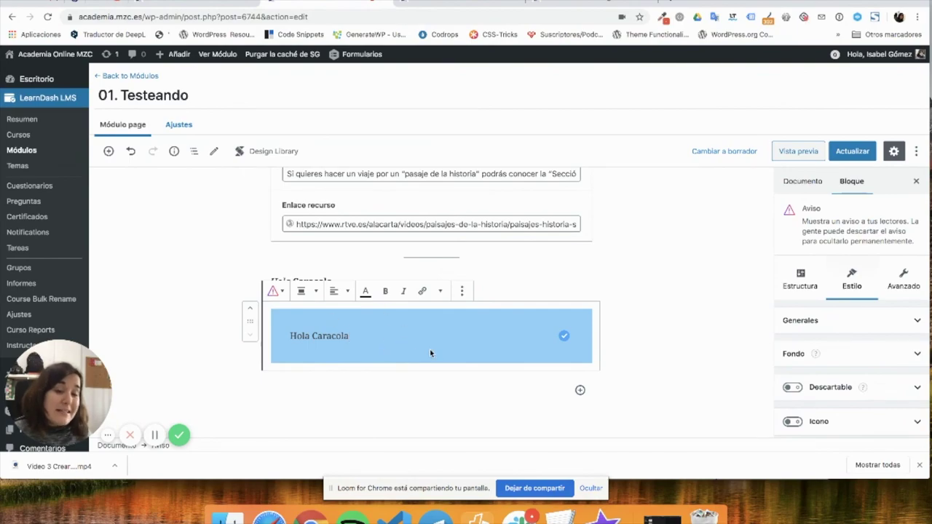
pyautogui.click(580, 391)
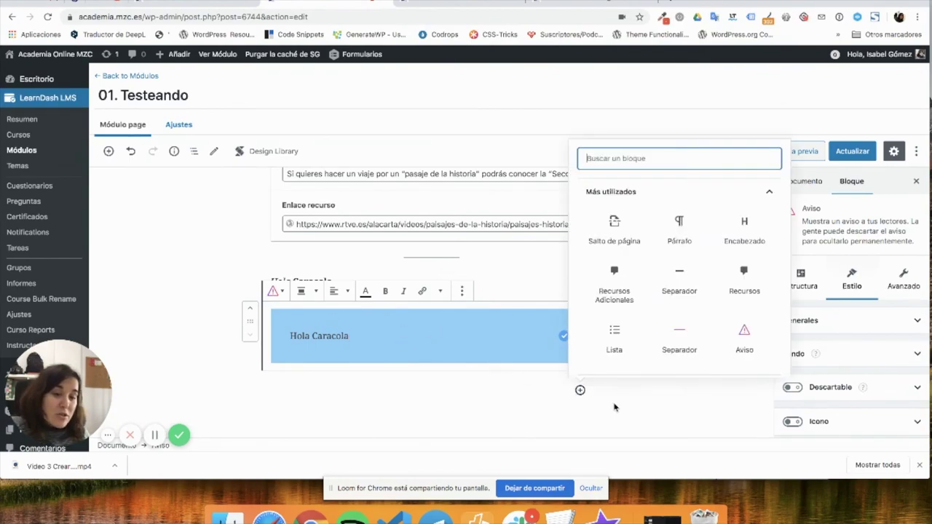
pyautogui.click(745, 193)
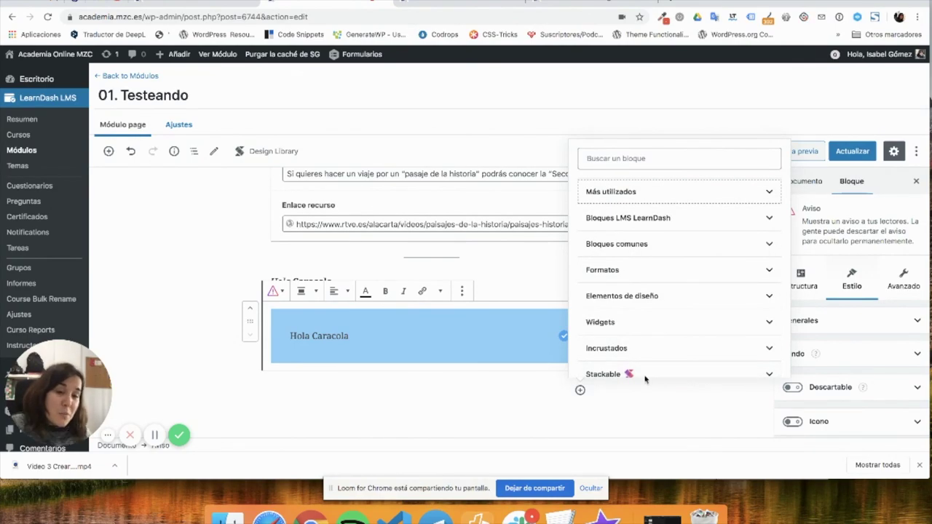
pyautogui.click(462, 270)
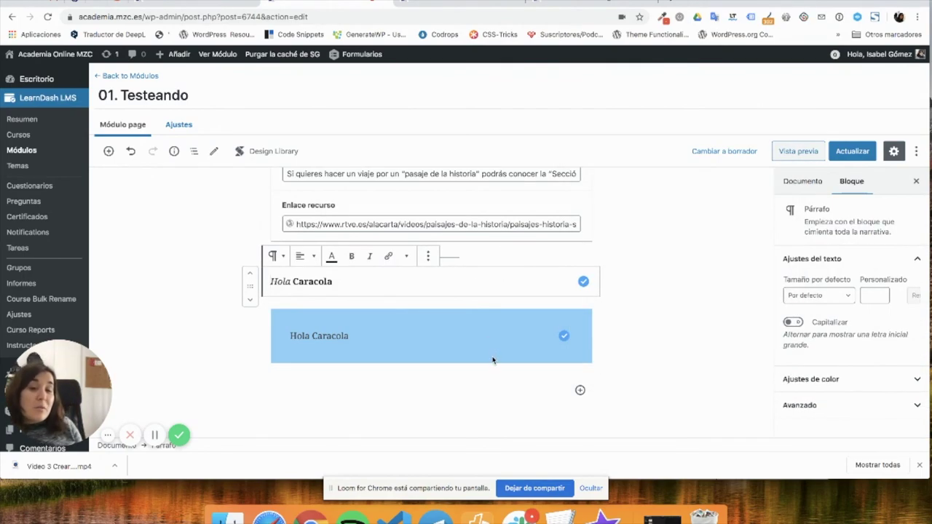
pyautogui.click(514, 340)
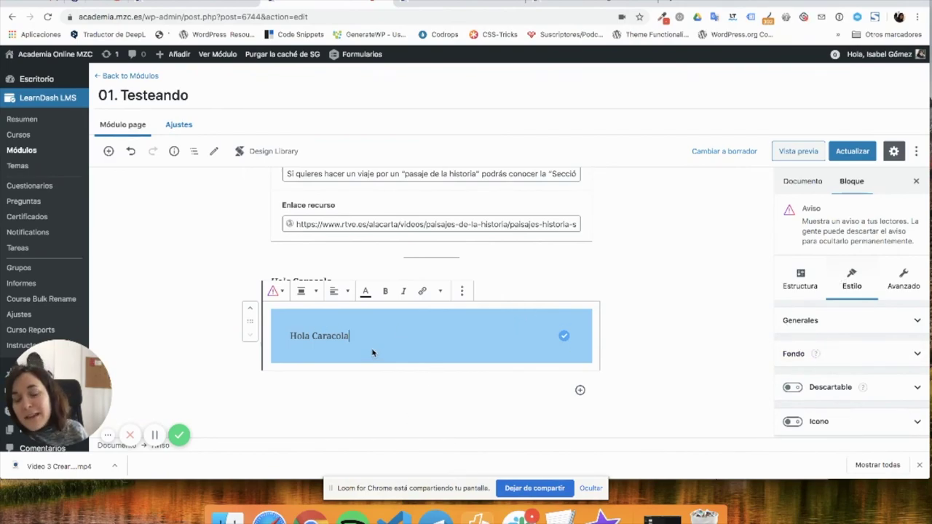
pyautogui.click(580, 390)
pyautogui.click(579, 390)
pyautogui.click(531, 376)
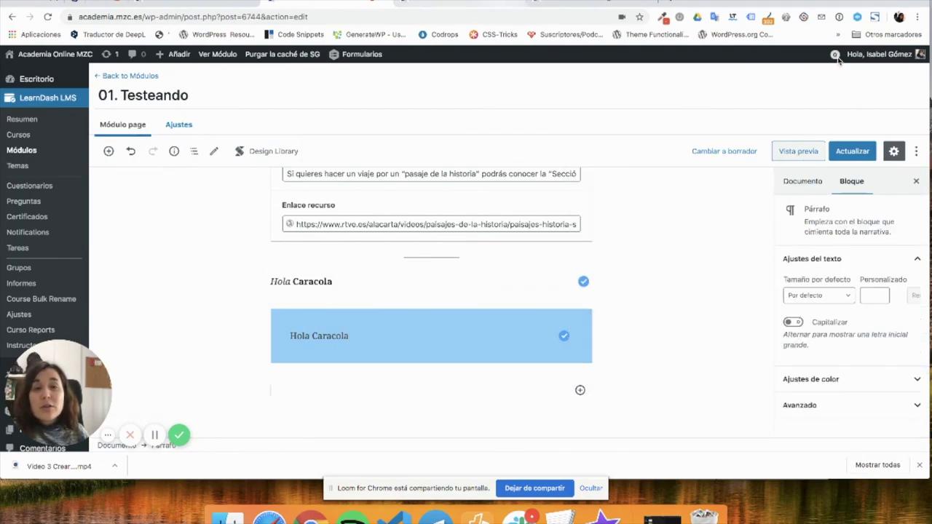
# Update the module, close the old preview and check the Aviso block and resources in a fresh preview
pyautogui.click(852, 150)
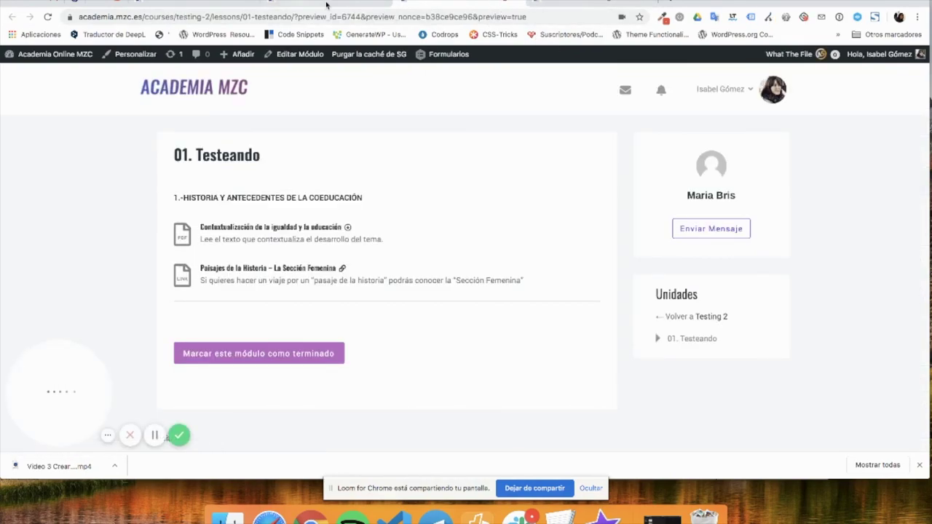
pyautogui.hotkey('ctrl', 'w')
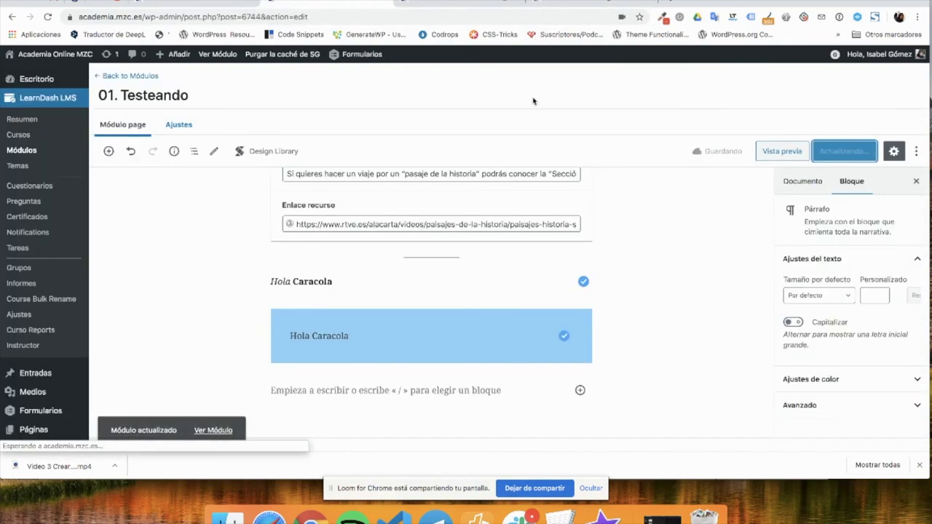
pyautogui.click(781, 152)
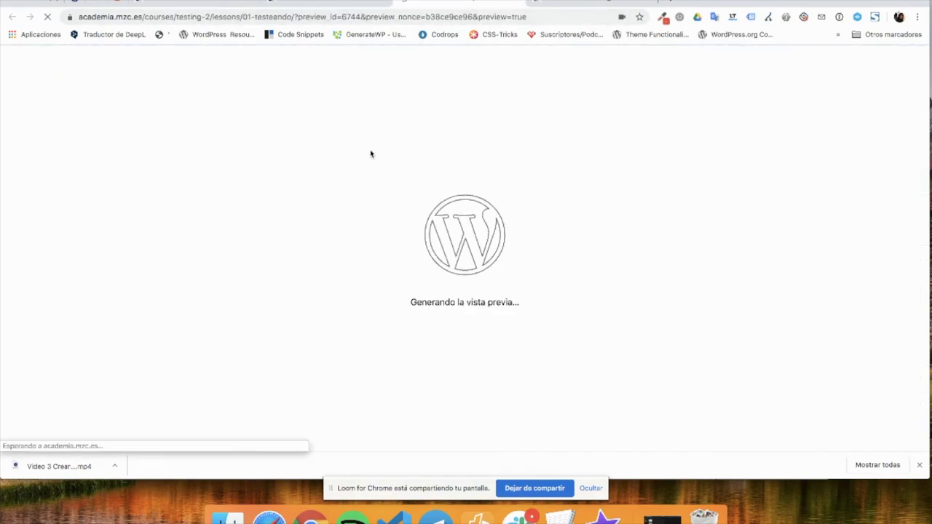
pyautogui.scroll(-1, 495, 368)
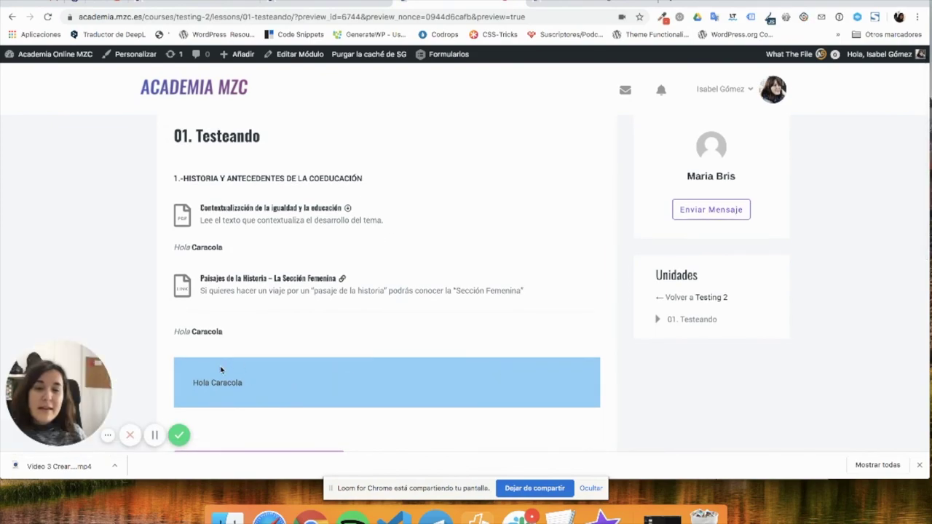
pyautogui.moveTo(195, 384); pyautogui.dragTo(275, 383)
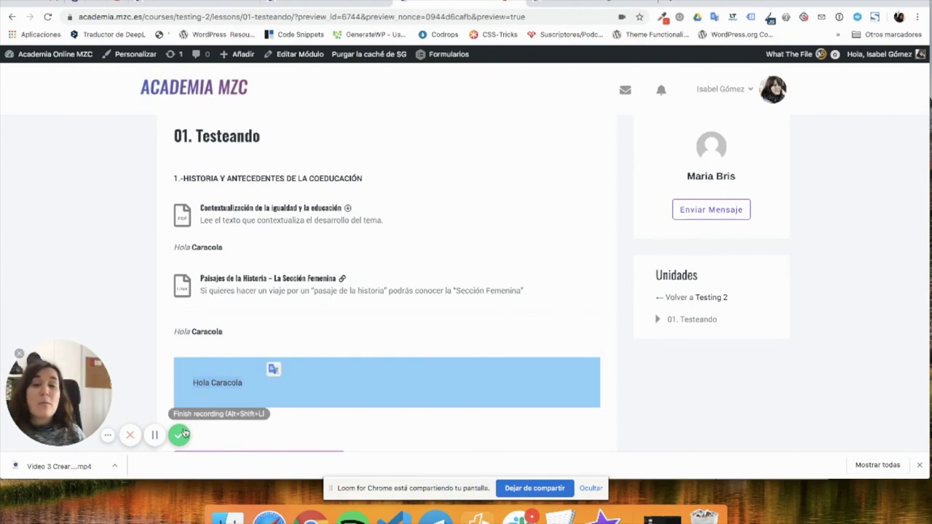
pyautogui.scroll(1, 194, 318)
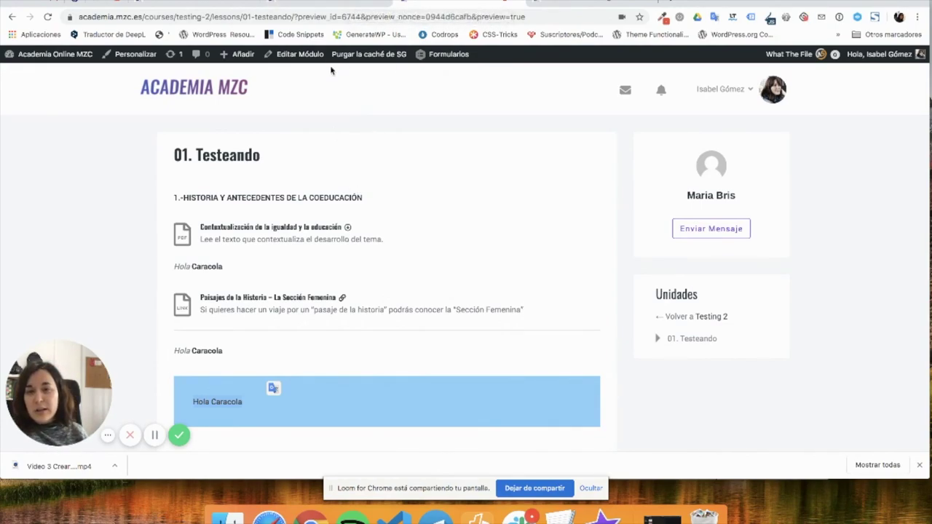
pyautogui.scroll(-2, 355, 275)
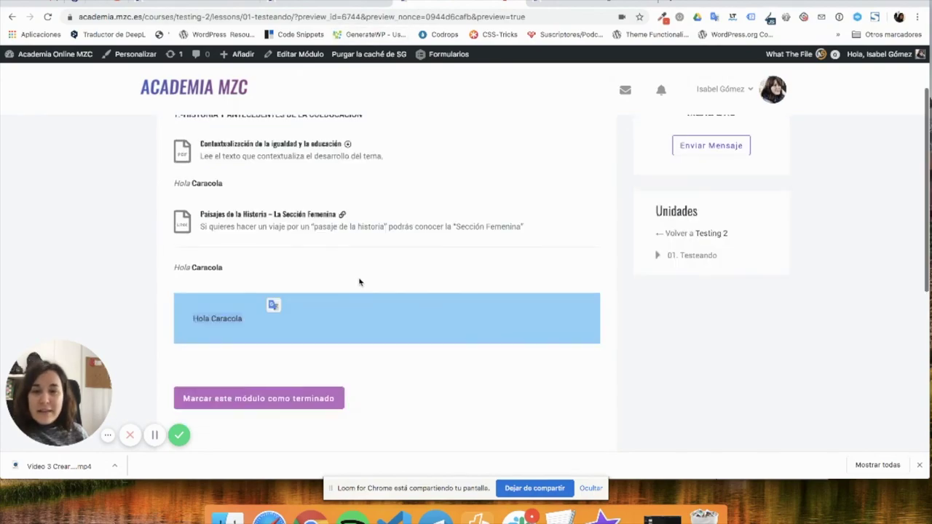
pyautogui.scroll(2, 391, 283)
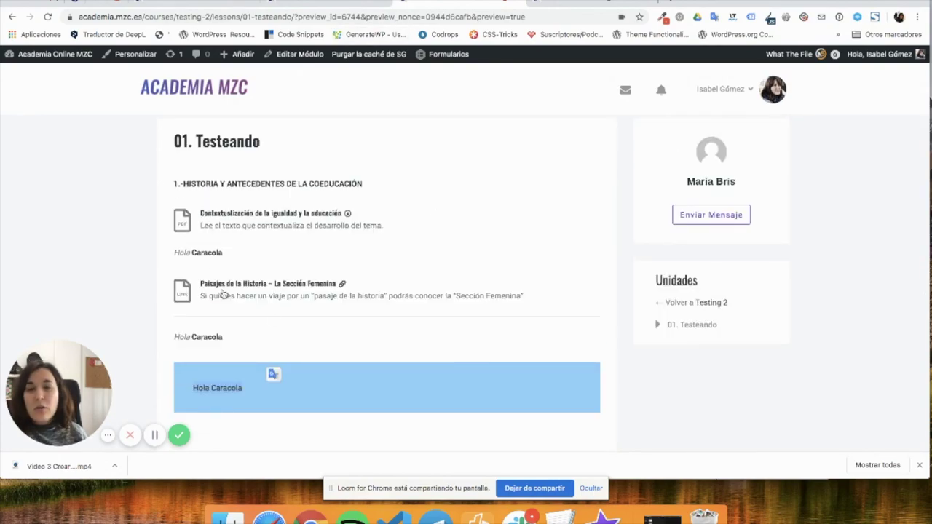